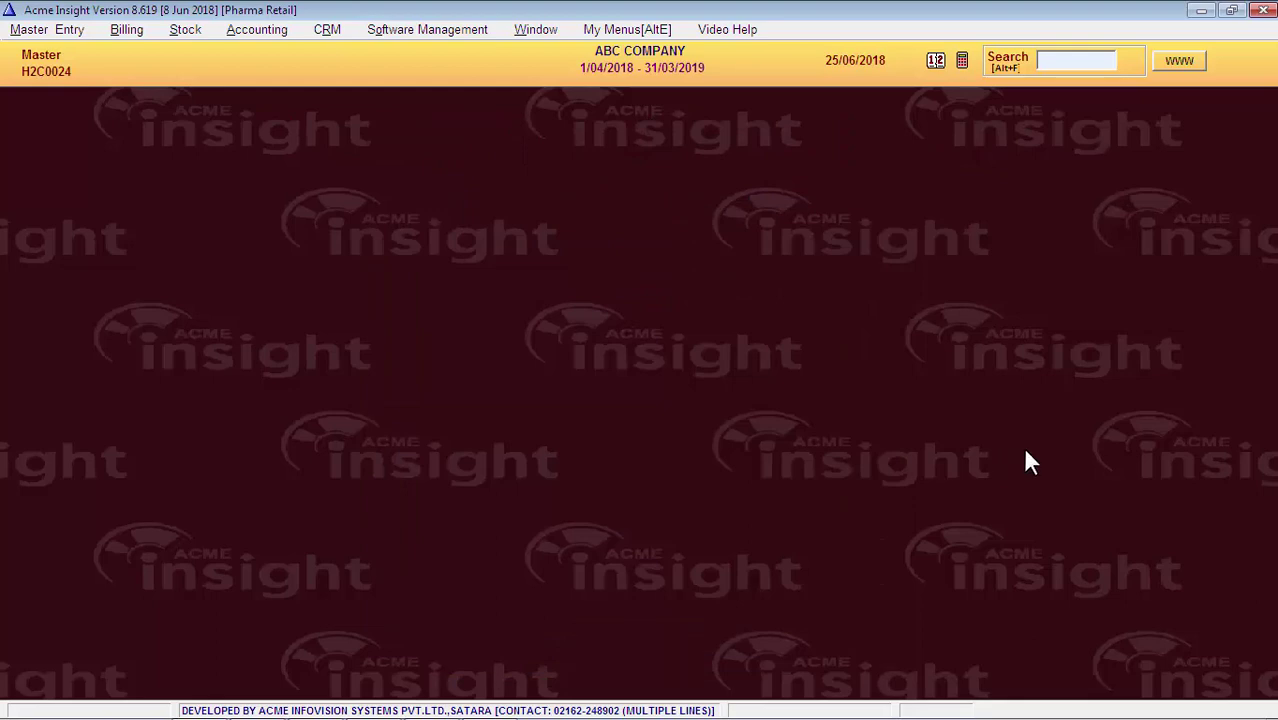
pyautogui.click(126, 30)
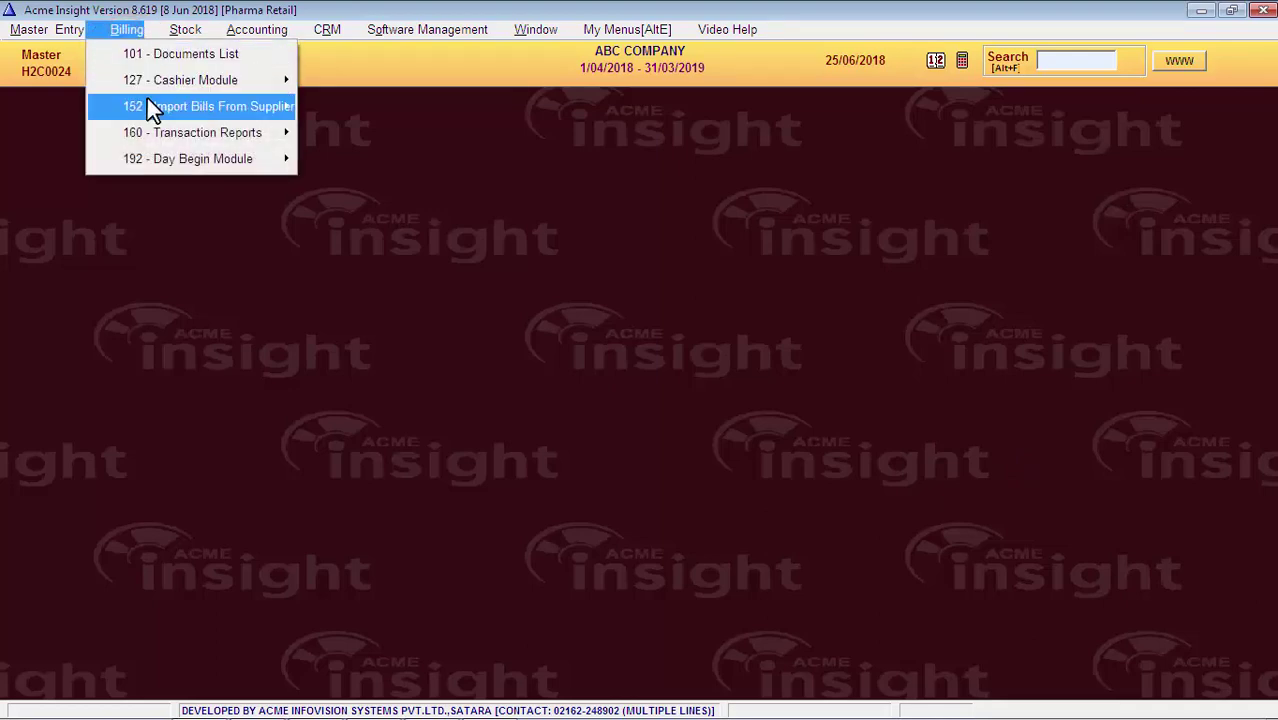
pyautogui.moveTo(149, 107)
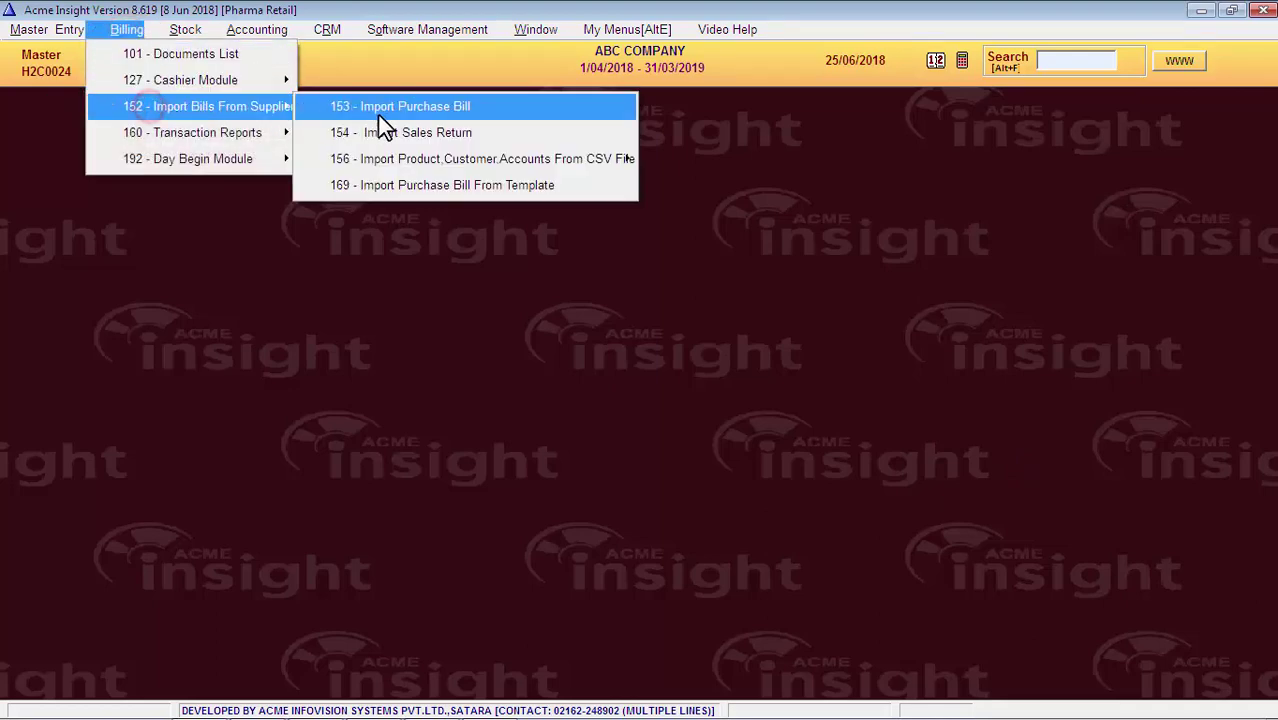
pyautogui.click(406, 187)
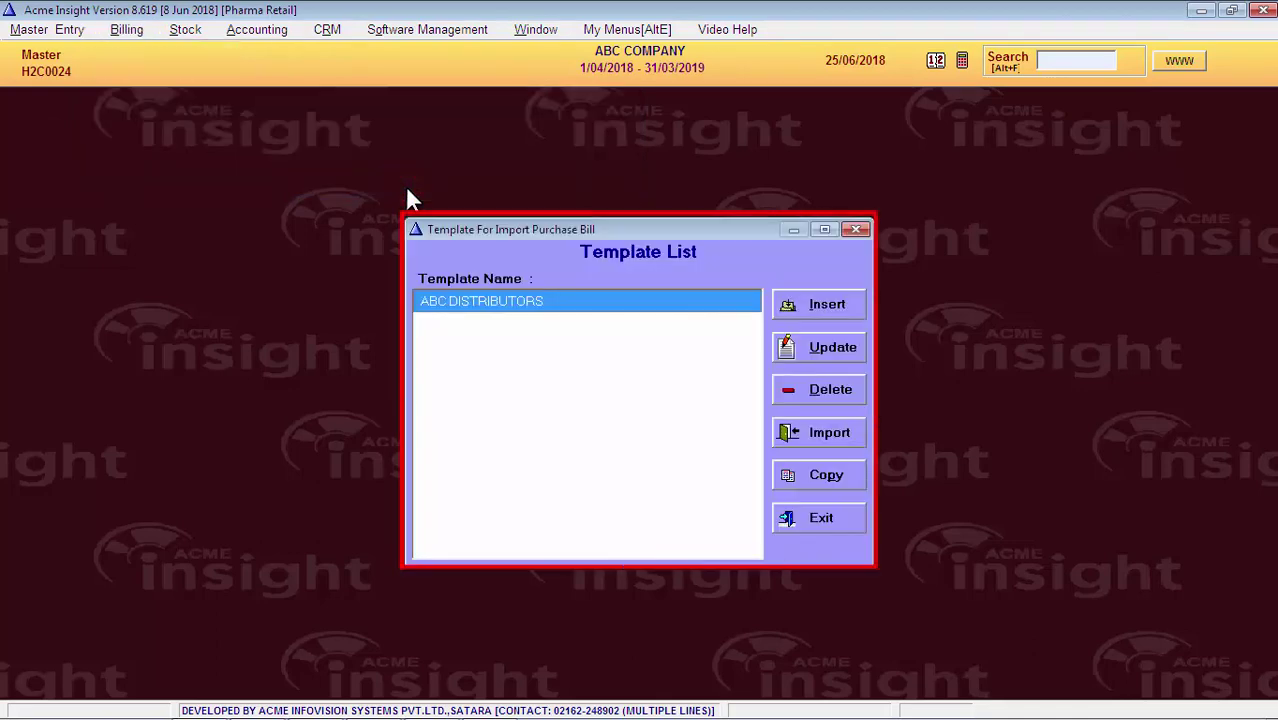
pyautogui.click(855, 229)
# Open the Import Purchase Bill From Template list by its menu number 169 and move its window aside
pyautogui.click(1093, 60)
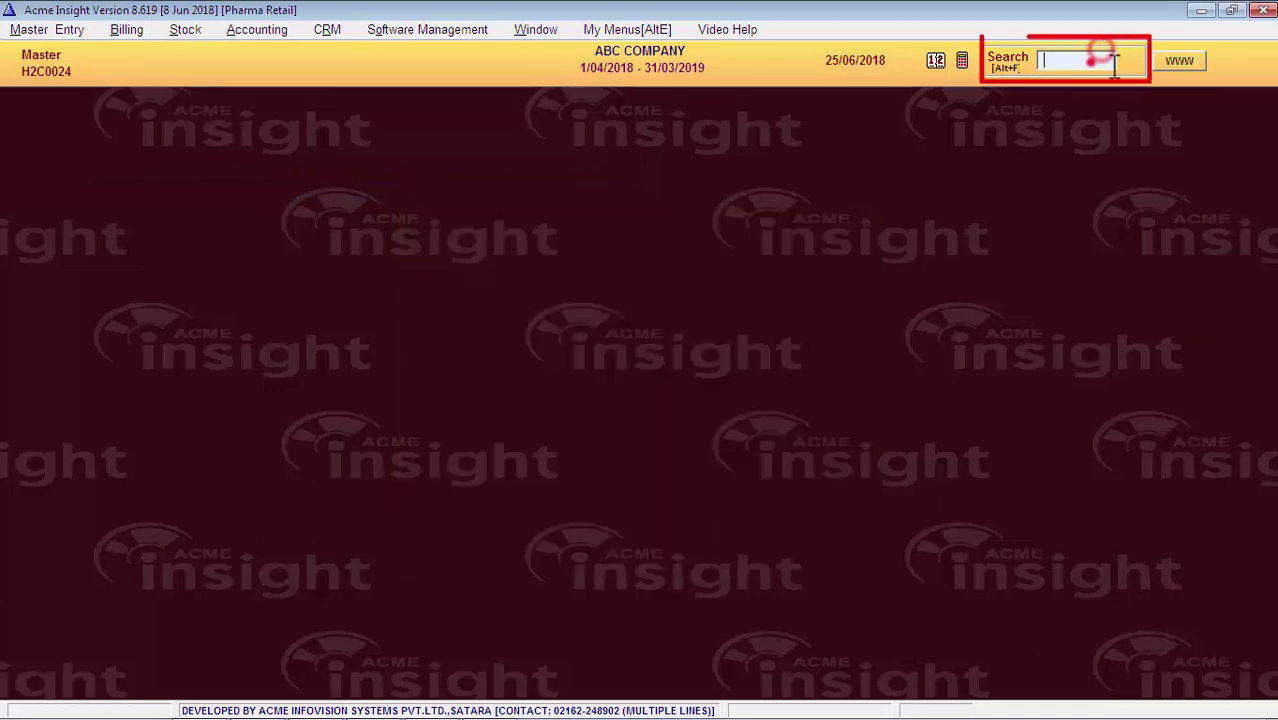
pyautogui.write('169')
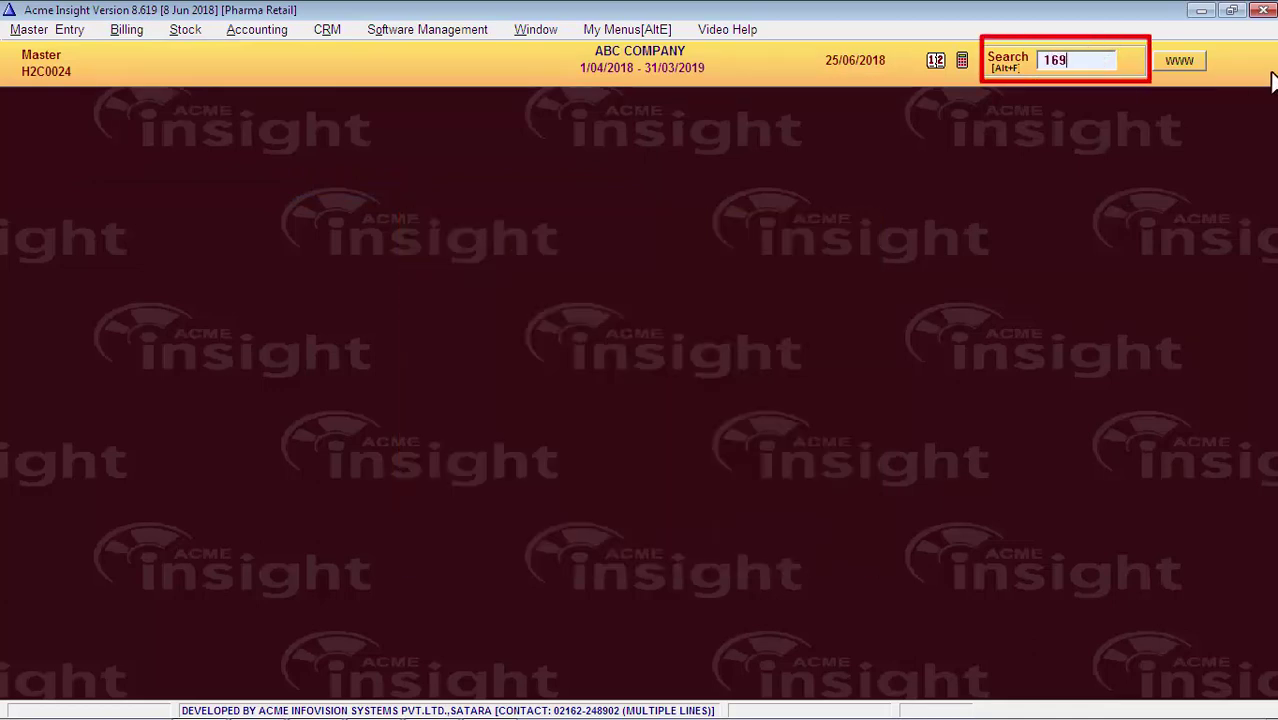
pyautogui.press('Return')
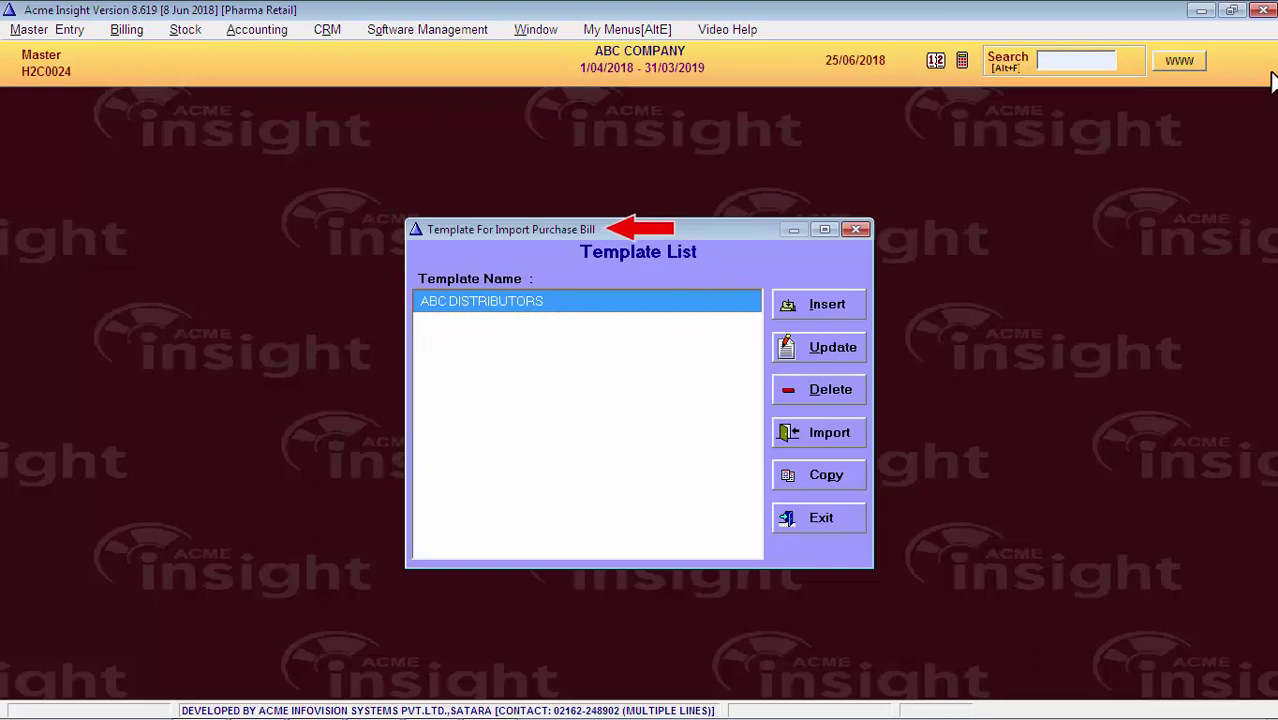
pyautogui.moveTo(679, 228); pyautogui.dragTo(295, 197)
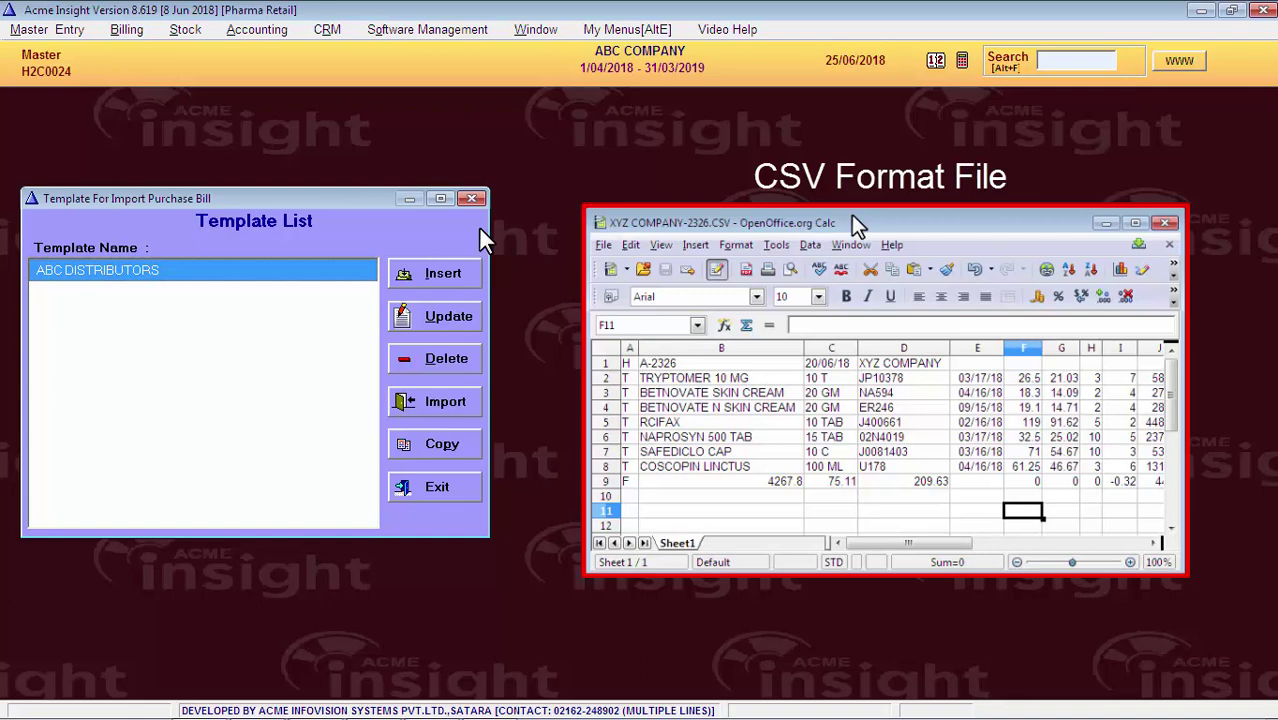
pyautogui.moveTo(282, 201); pyautogui.dragTo(274, 203)
# Start a new purchase bill import template and move its window aside to leave room for the CSV file
pyautogui.press('Insert')
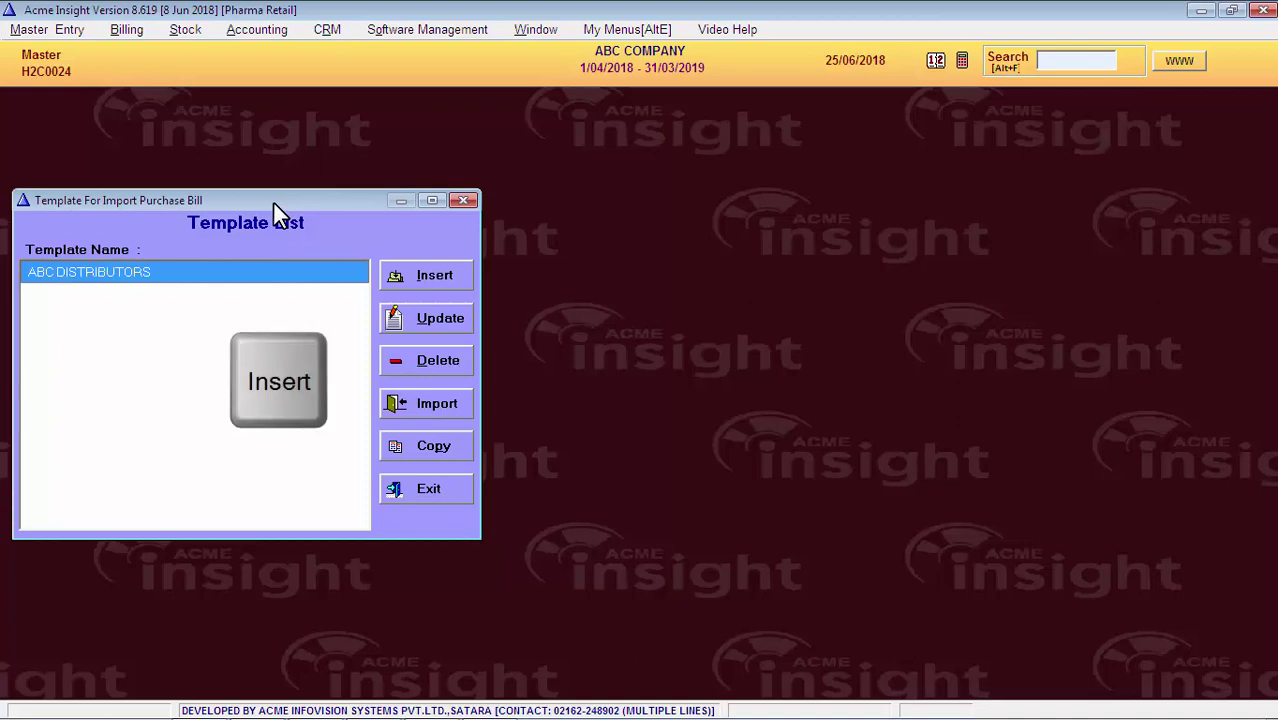
pyautogui.click(444, 289)
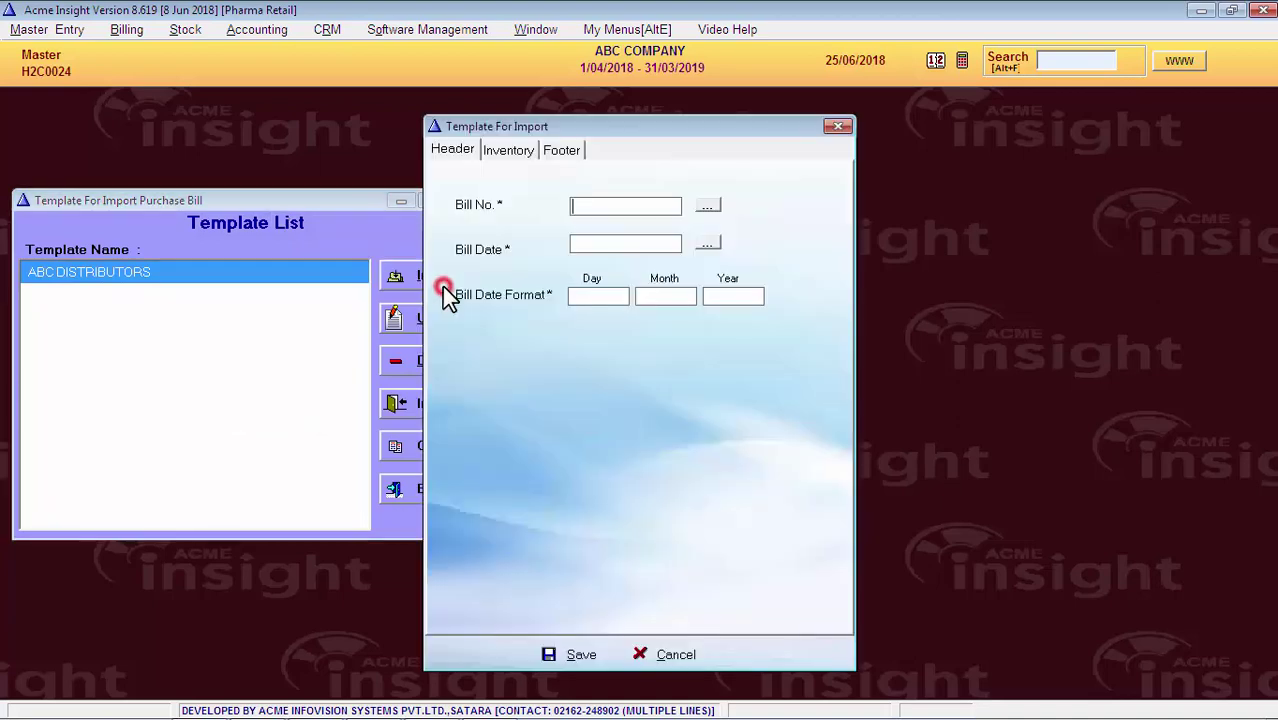
pyautogui.moveTo(603, 124); pyautogui.dragTo(205, 112)
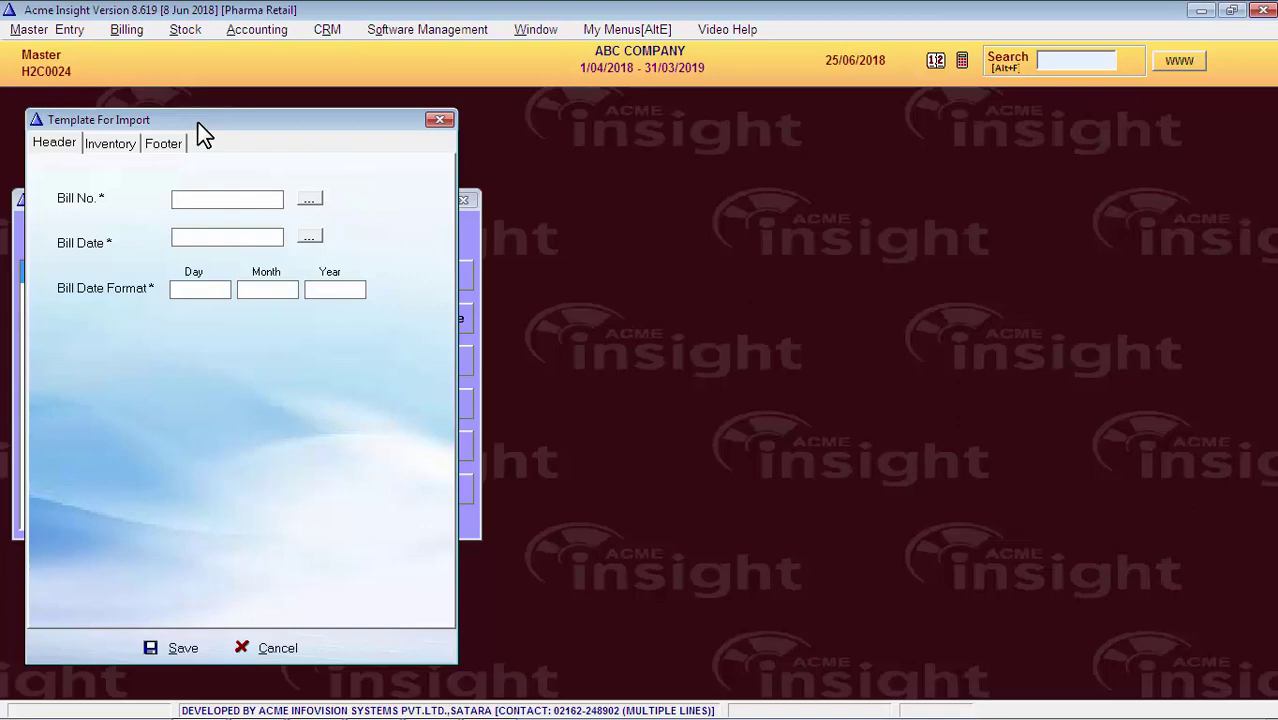
# Map the template's Bill No. from Excel to column B, row 1, consulting XYZ COMPANY-2326.CSV in OpenOffice Calc
pyautogui.hotkey('alt', 'Tab')
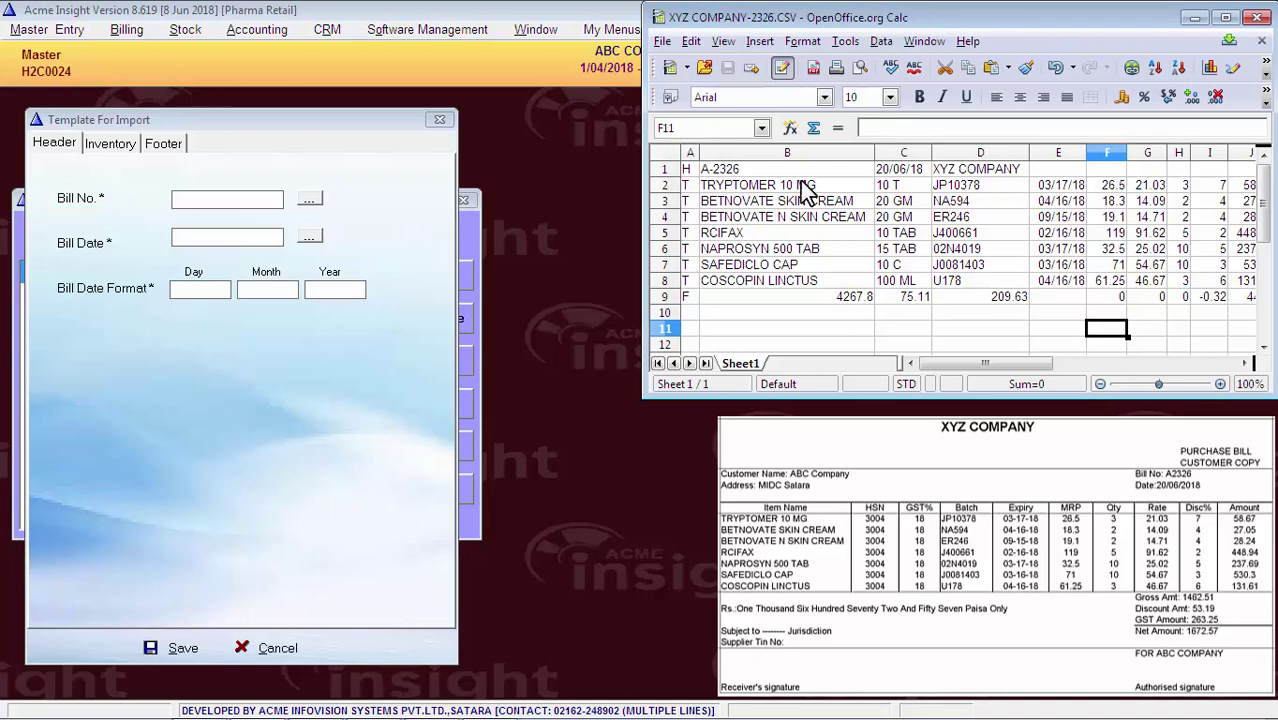
pyautogui.click(310, 200)
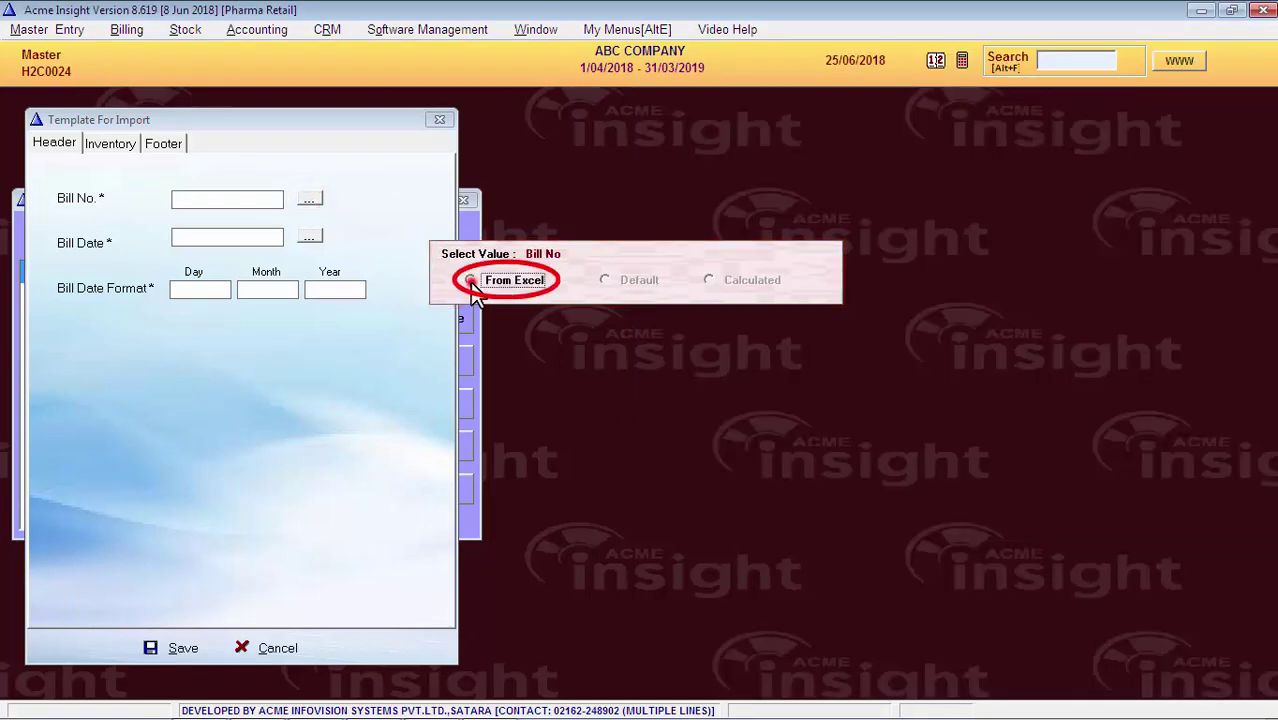
pyautogui.click(471, 281)
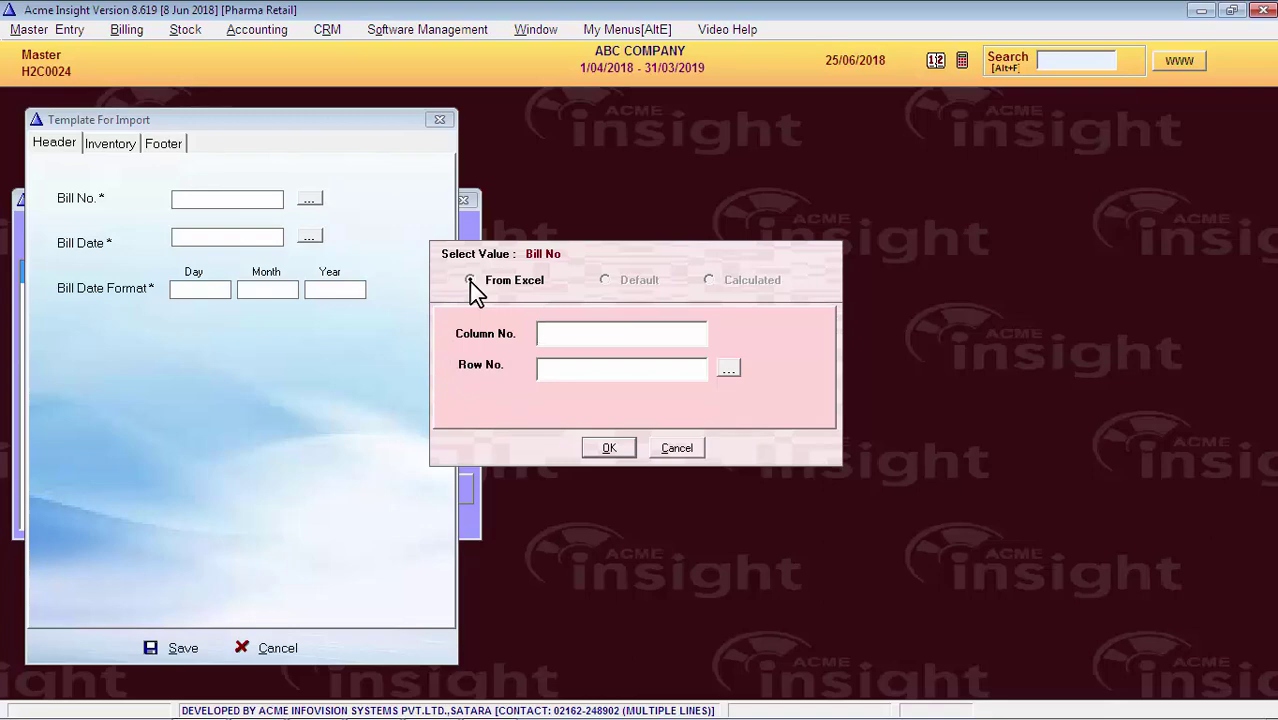
pyautogui.click(470, 281)
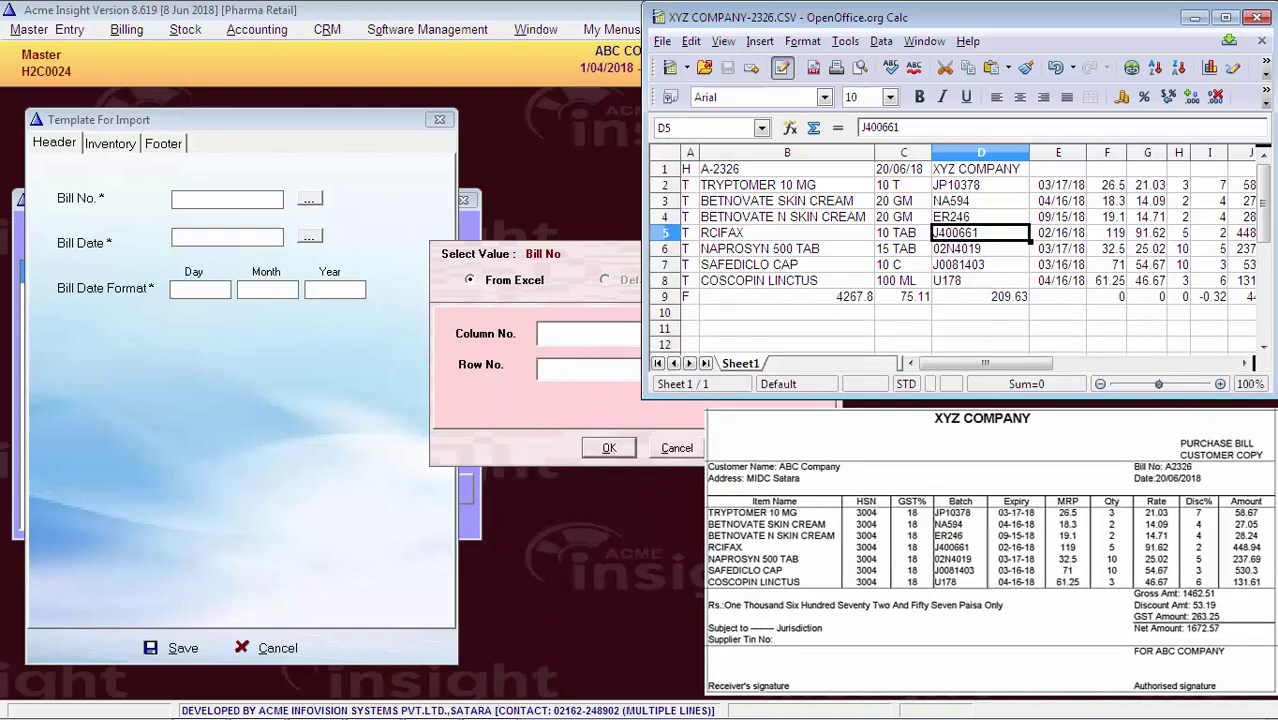
pyautogui.click(776, 172)
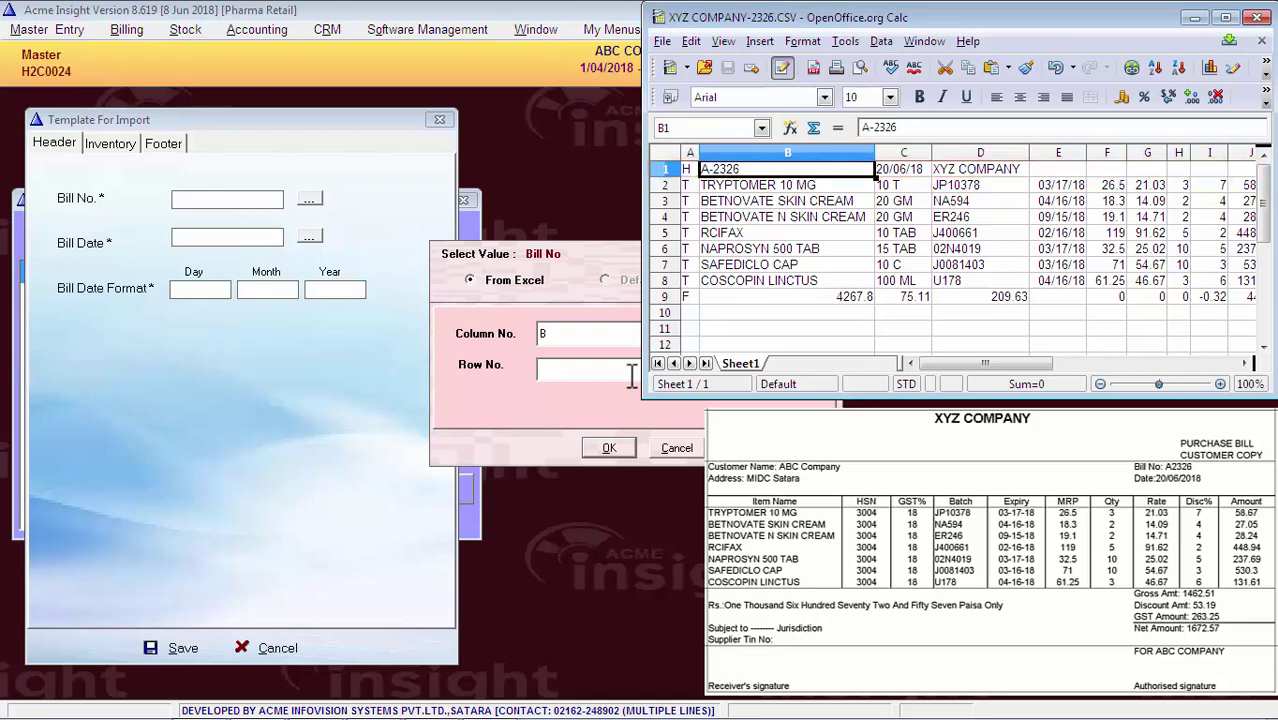
pyautogui.write('1')
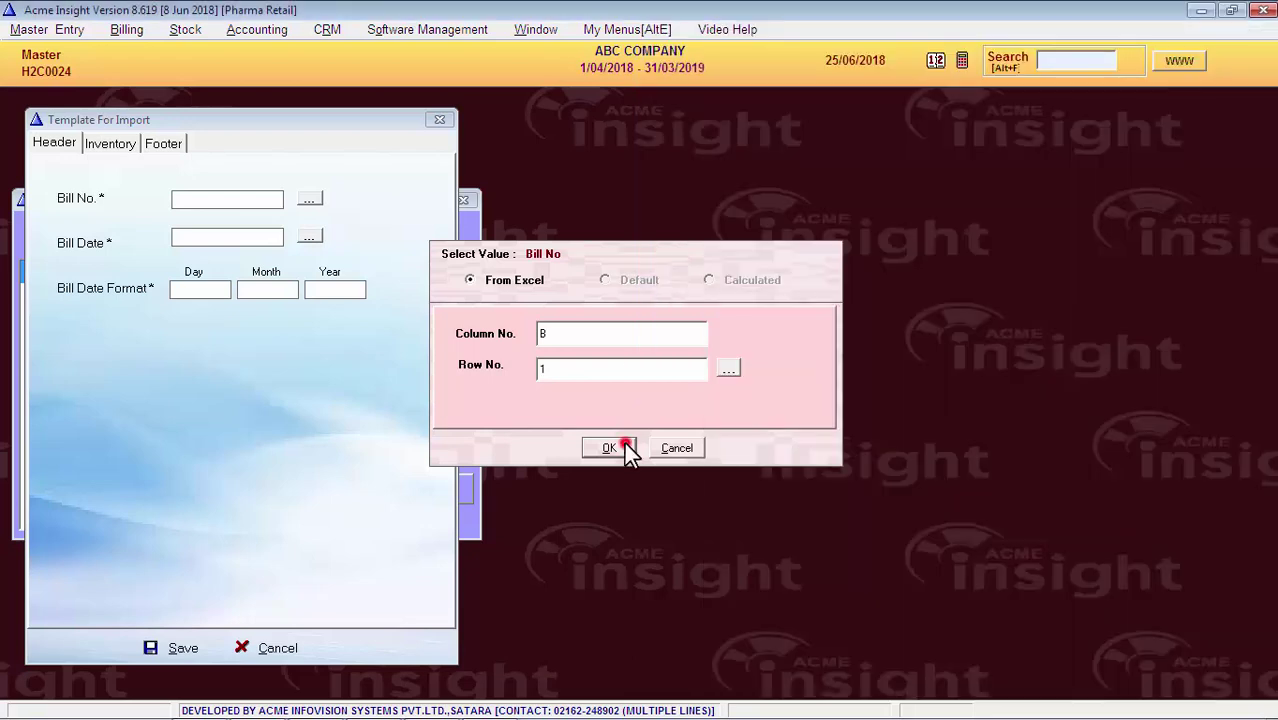
pyautogui.click(609, 448)
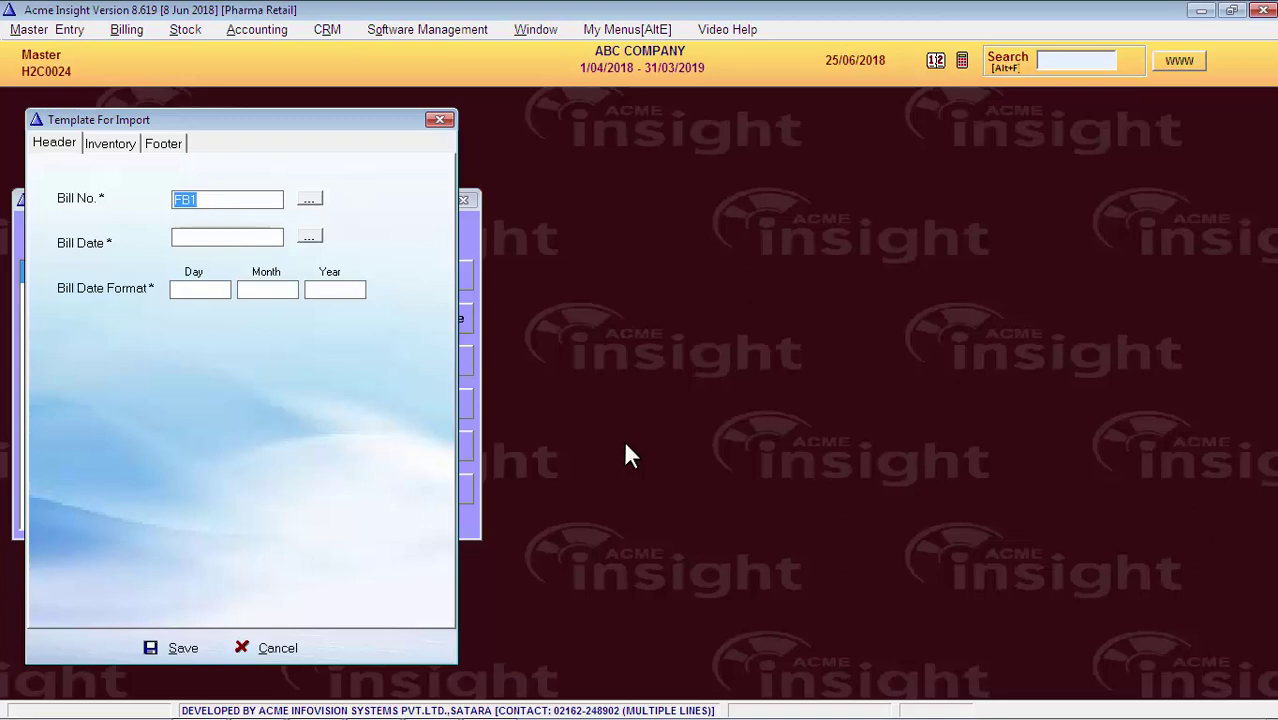
# Map the Bill Date from Excel to column C, row 1, matching the date cell in the CSV file
pyautogui.click(228, 238)
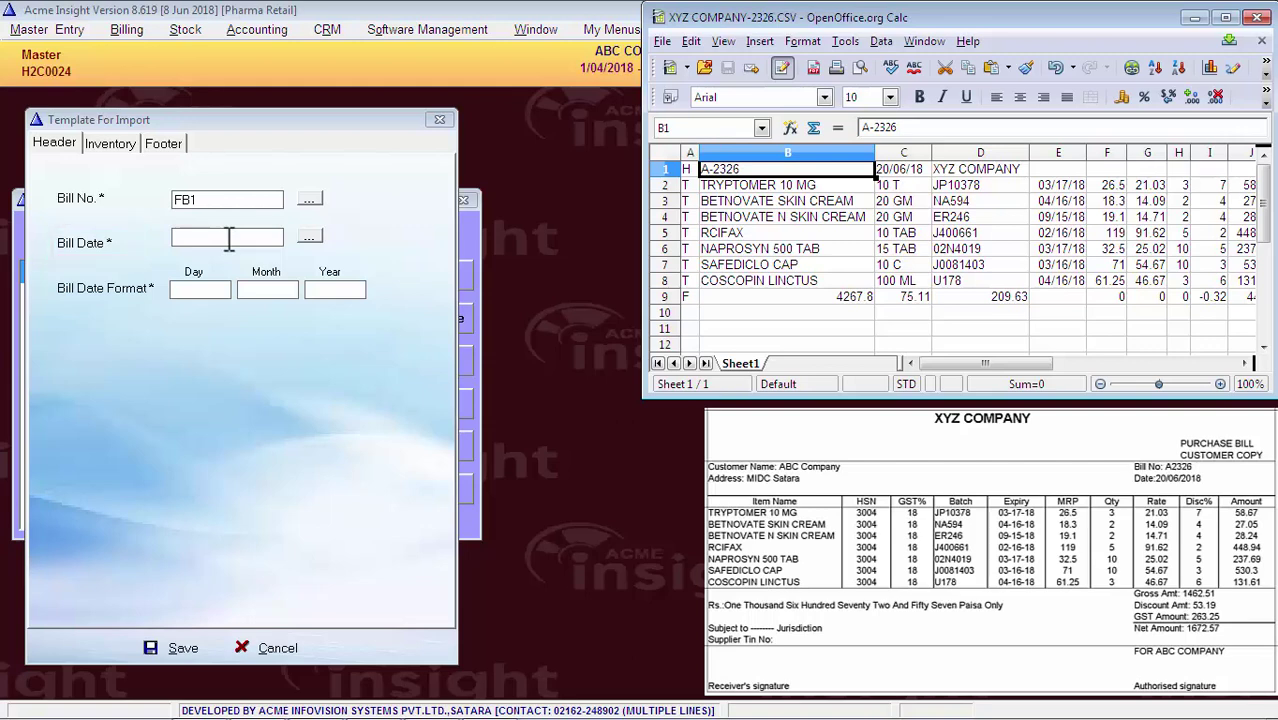
pyautogui.click(903, 169)
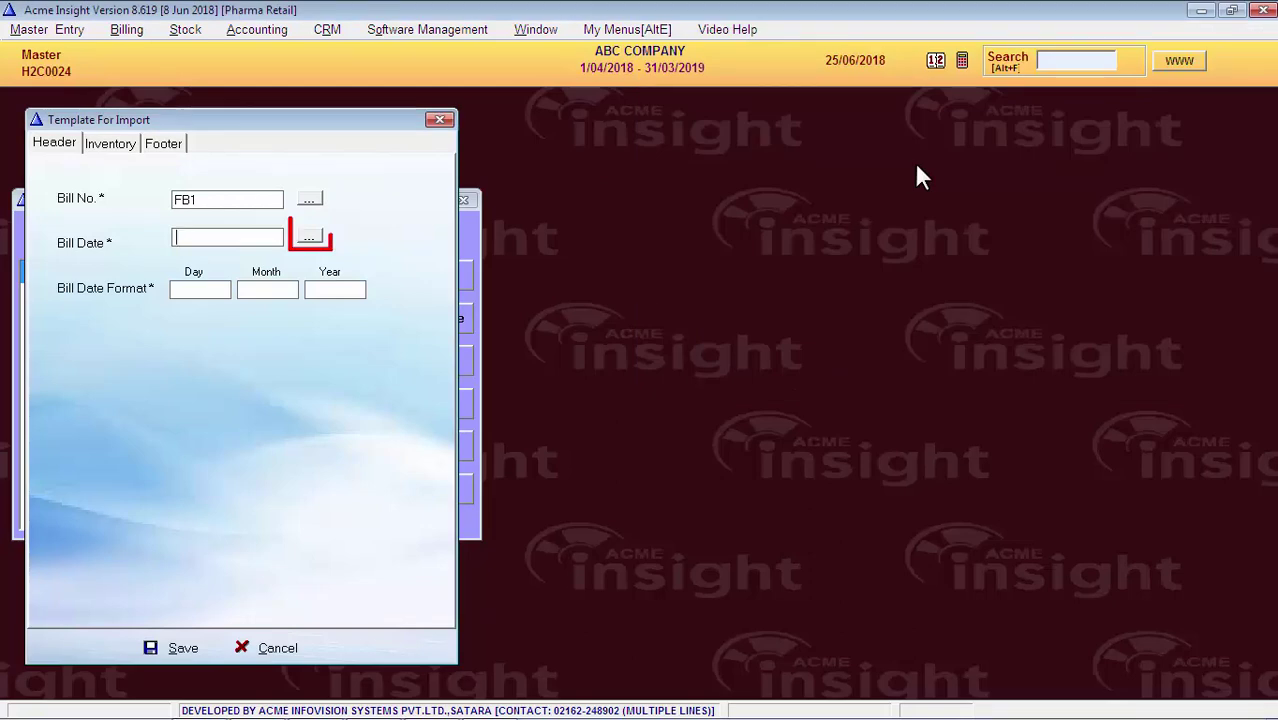
pyautogui.click(308, 239)
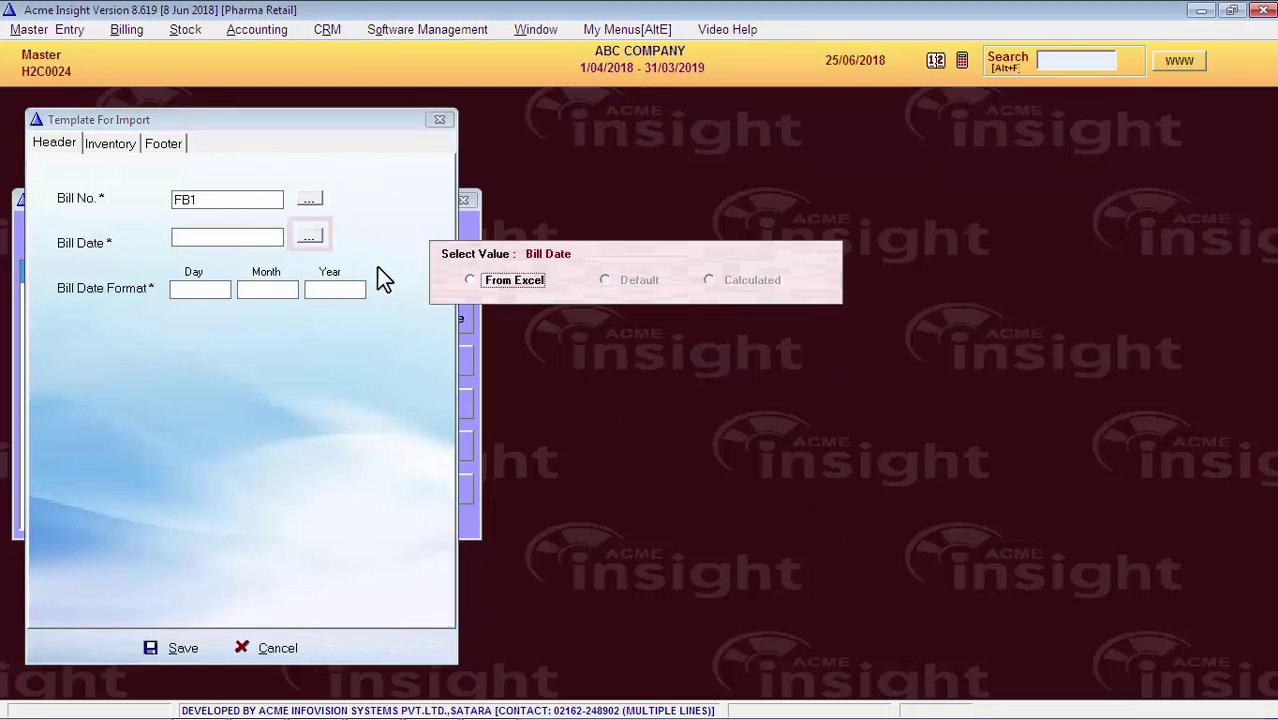
pyautogui.click(471, 281)
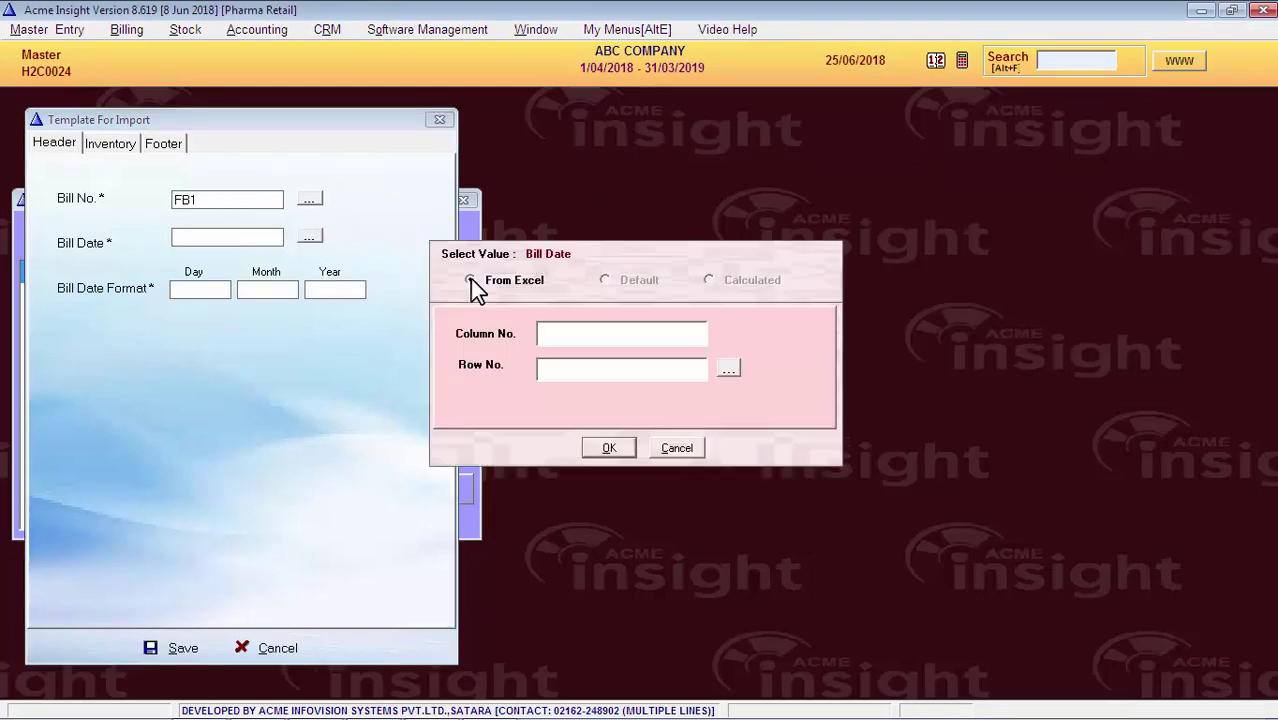
pyautogui.write('C')
pyautogui.click(580, 369)
pyautogui.write('1')
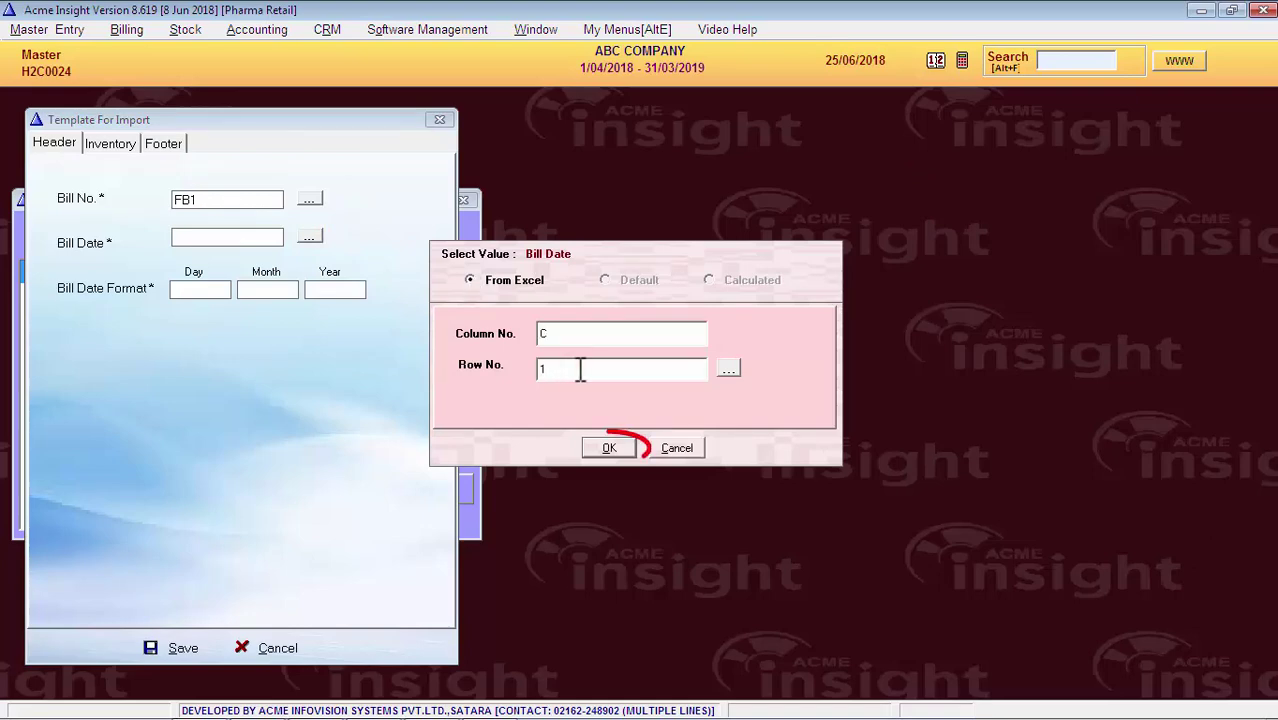
pyautogui.click(628, 446)
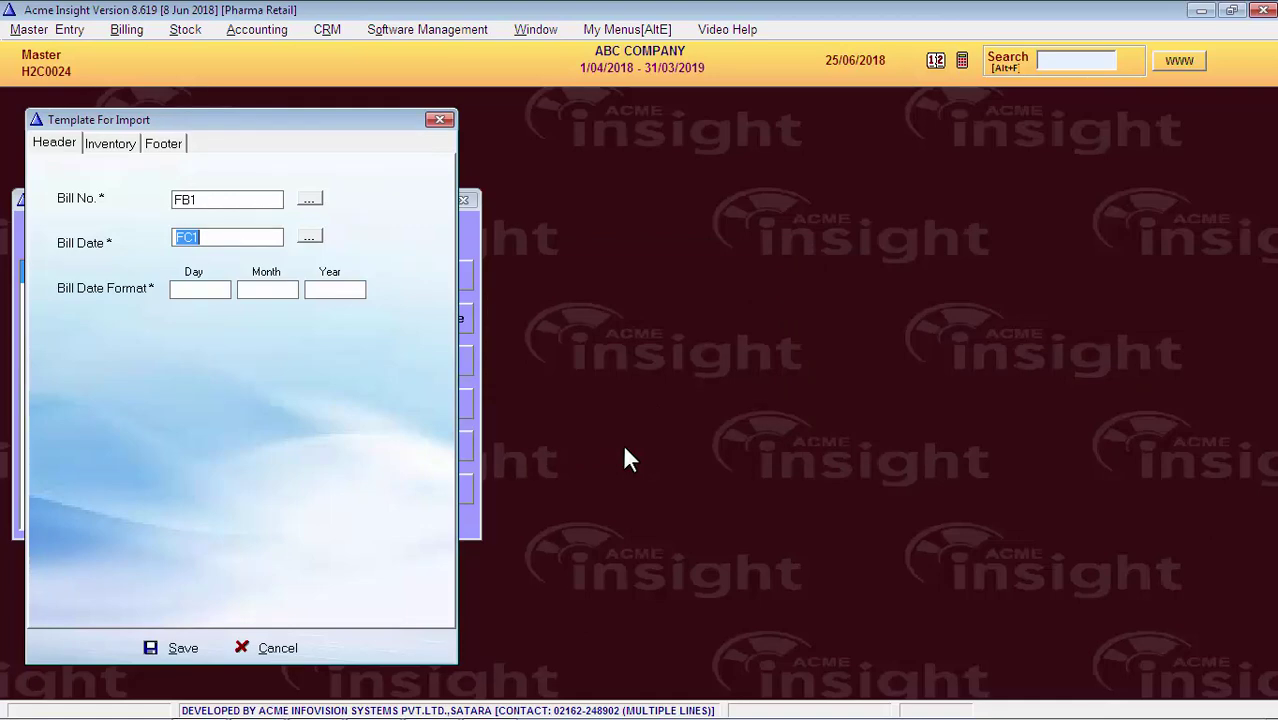
# Check the bill date cell C1 in the CSV file and set the Bill Date Format's day position to 1-2
pyautogui.press('Return')
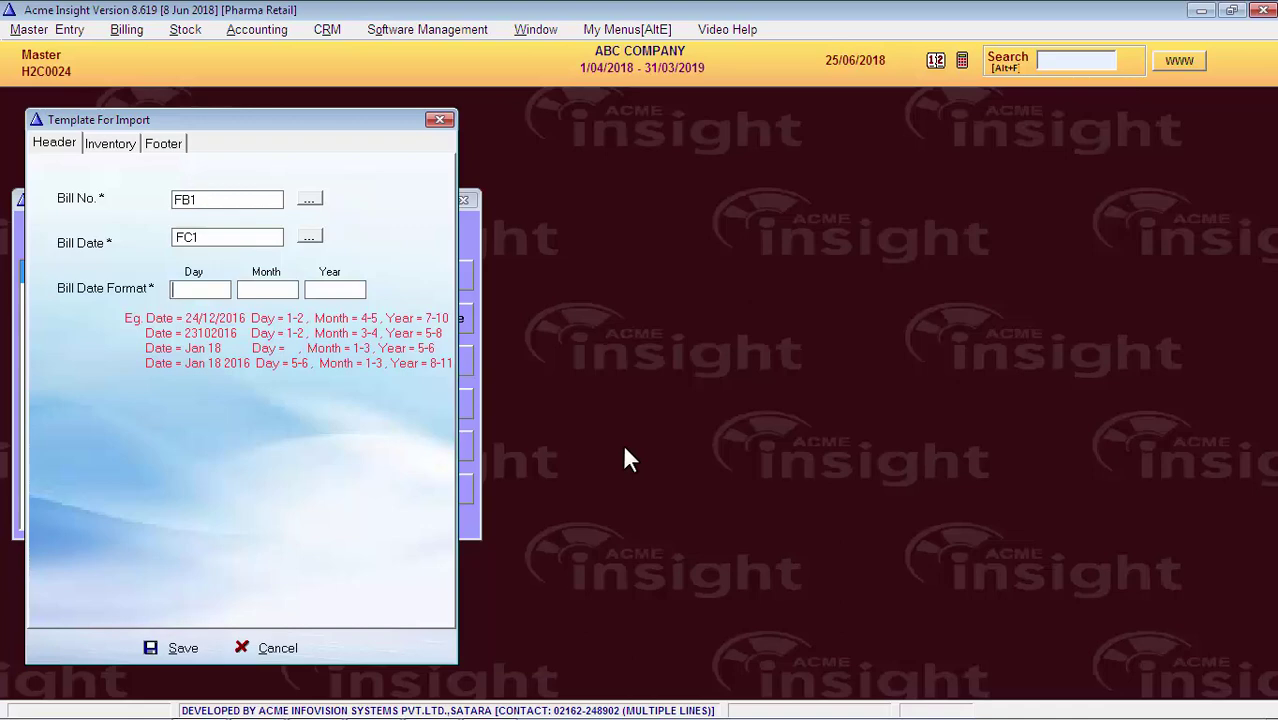
pyautogui.hotkey('alt', 'Tab')
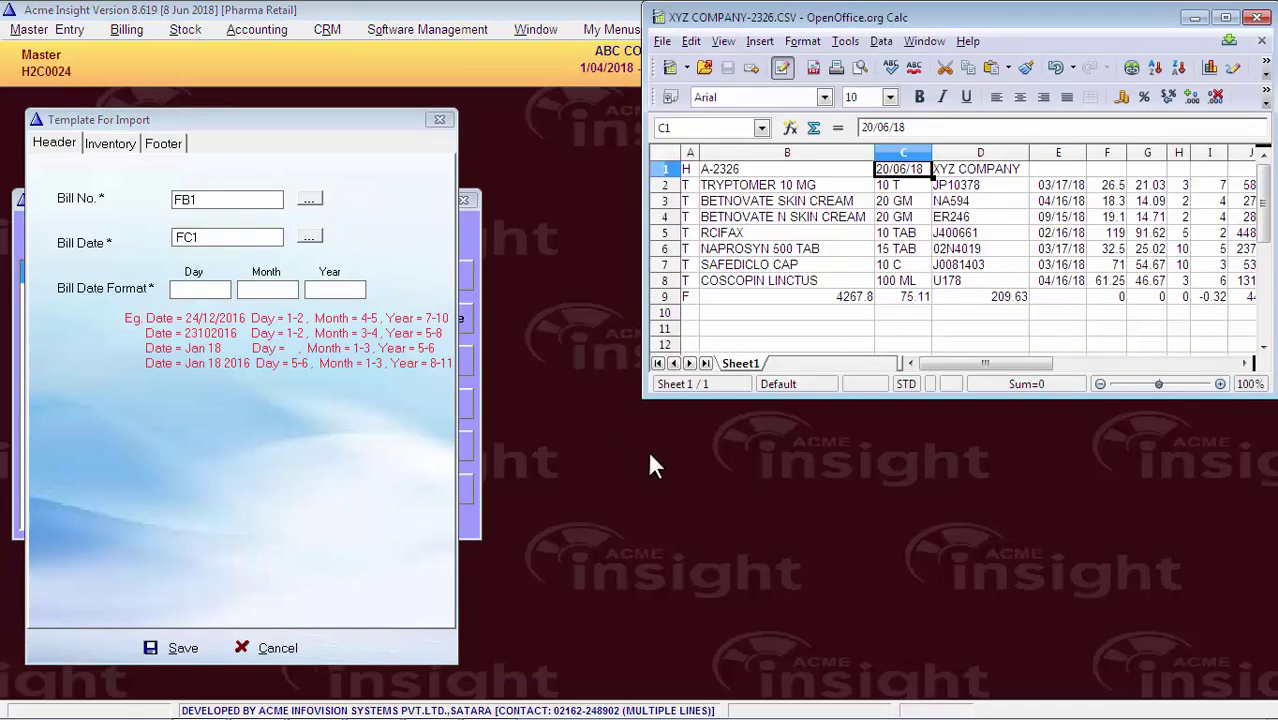
pyautogui.click(900, 169)
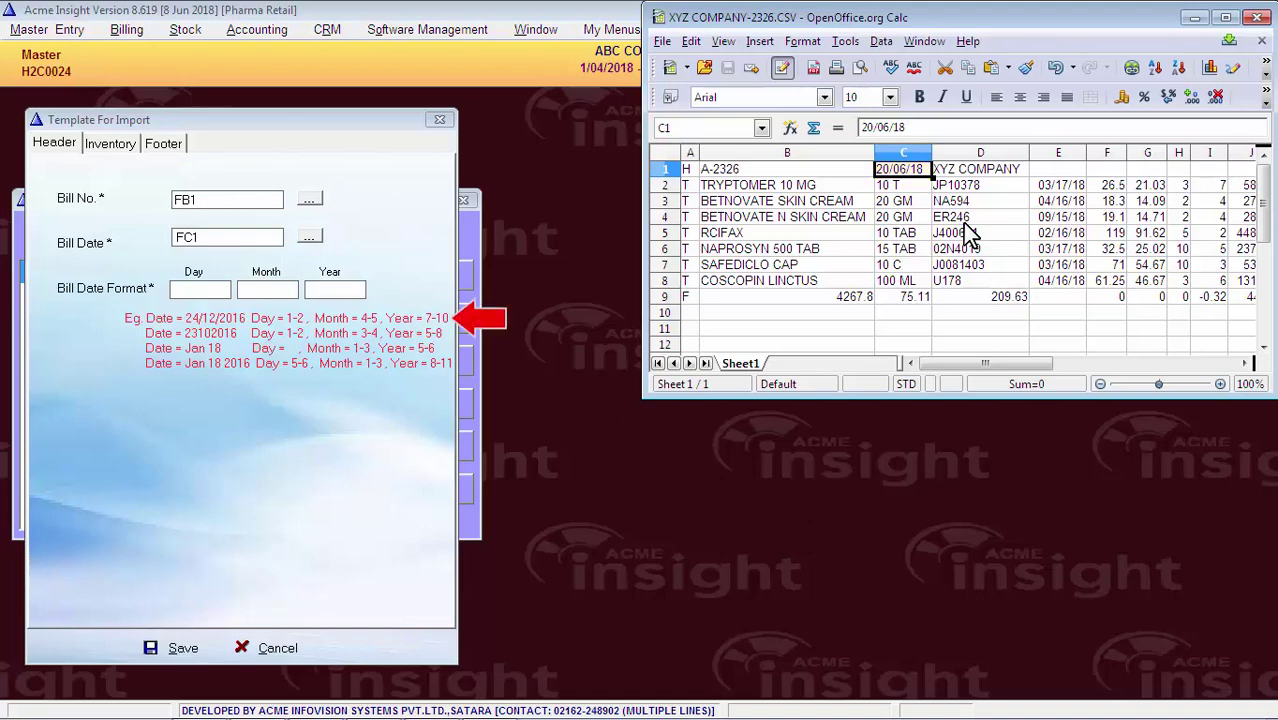
pyautogui.click(208, 290)
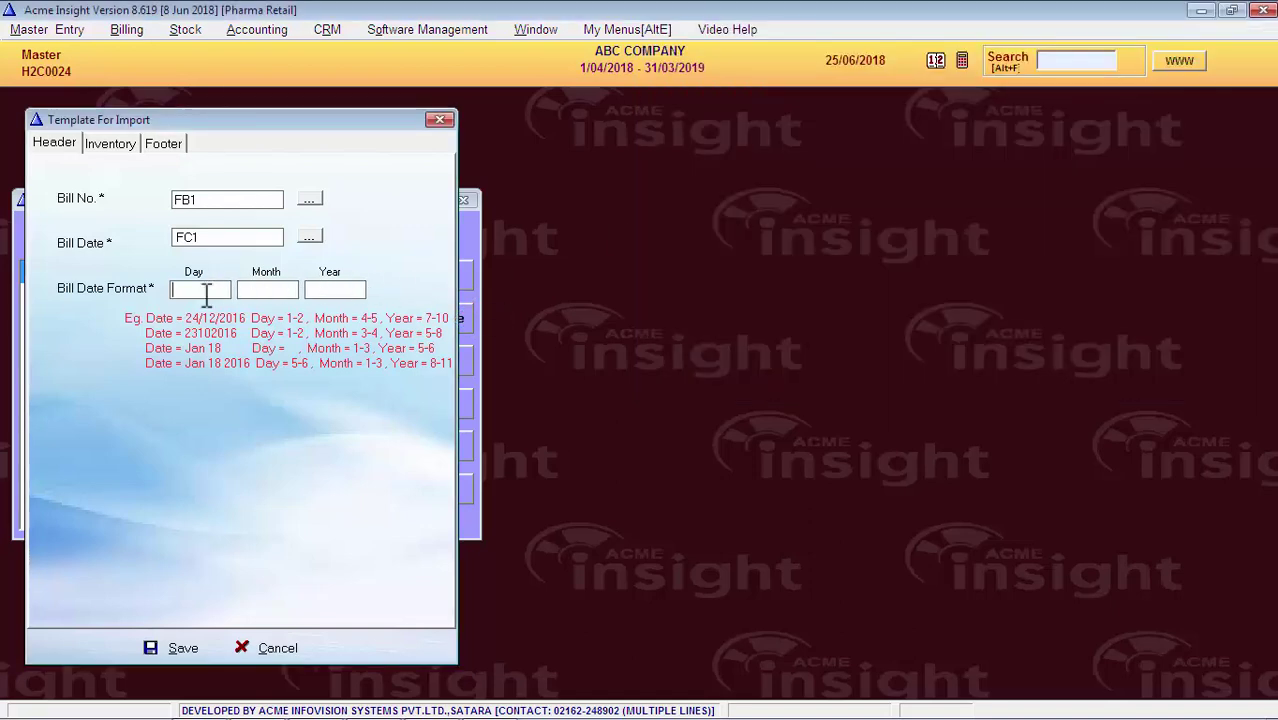
pyautogui.write('1-2')
# Set the Bill Date Format's month position to 4-5 and year position to 7-8, following the date in cell C1
pyautogui.hotkey('alt', 'Tab')
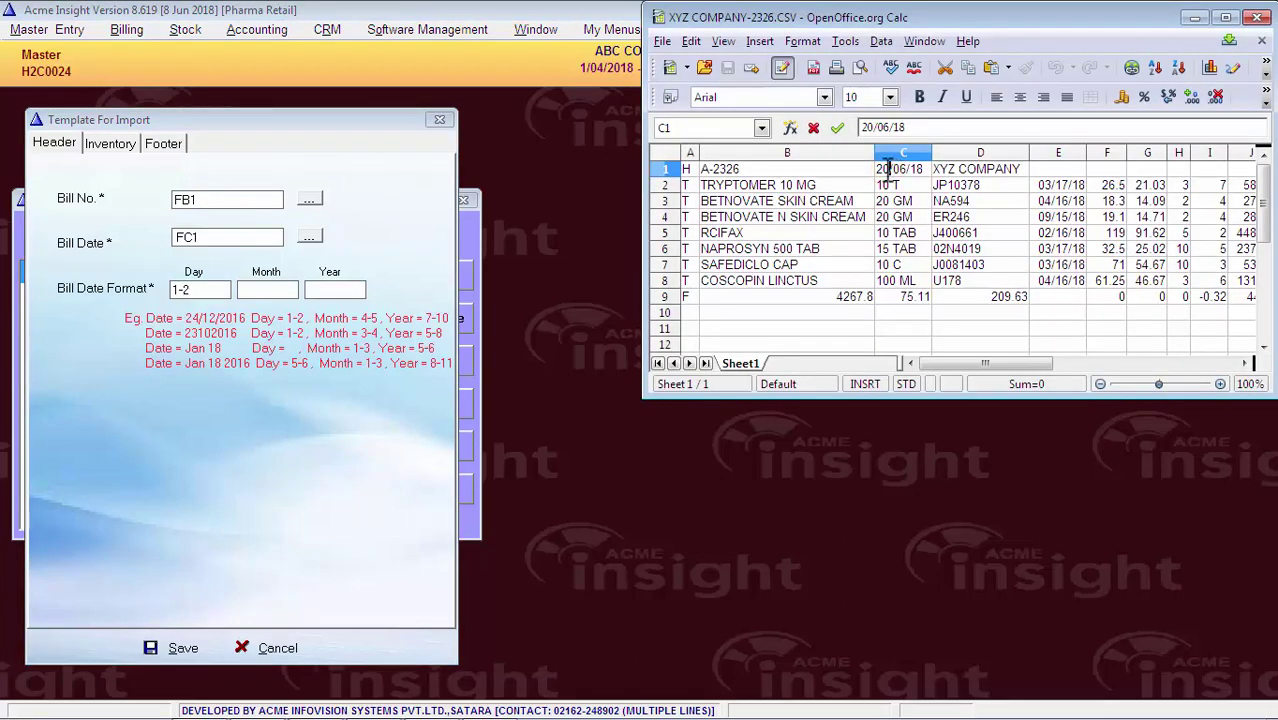
pyautogui.click(885, 168)
pyautogui.click(899, 165)
pyautogui.click(298, 289)
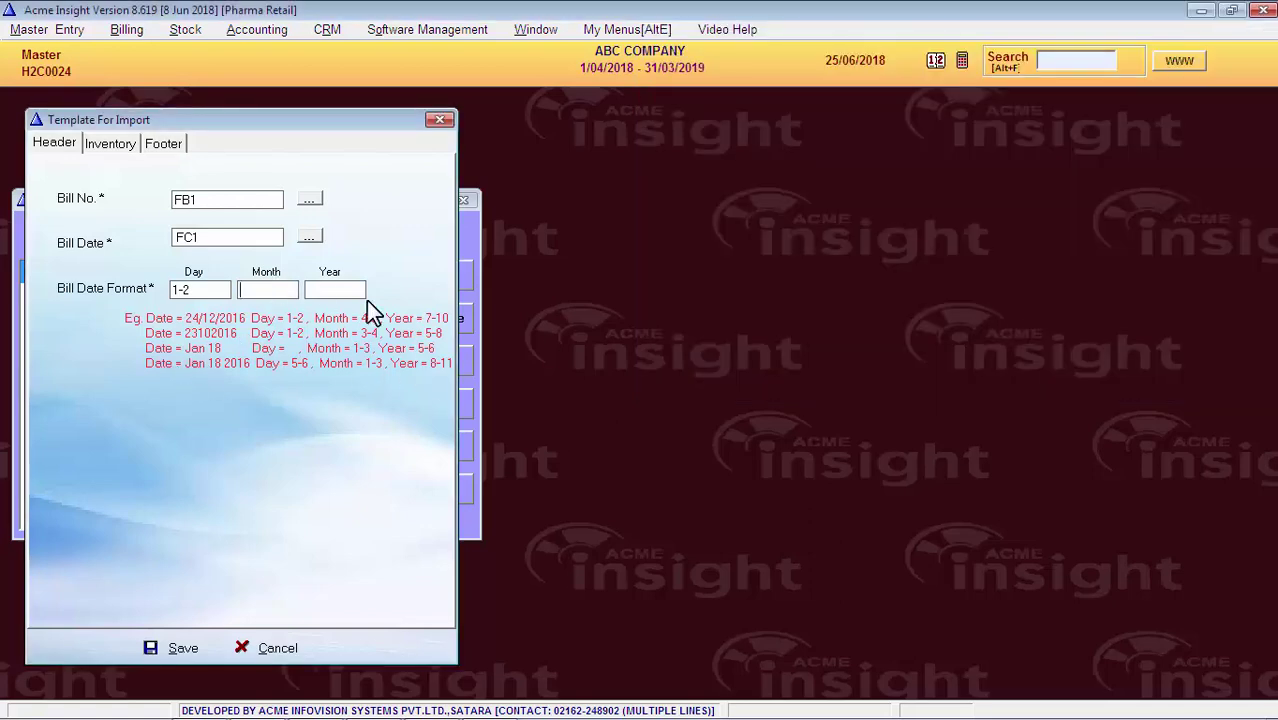
pyautogui.write('4-5')
pyautogui.hotkey('alt', 'Tab')
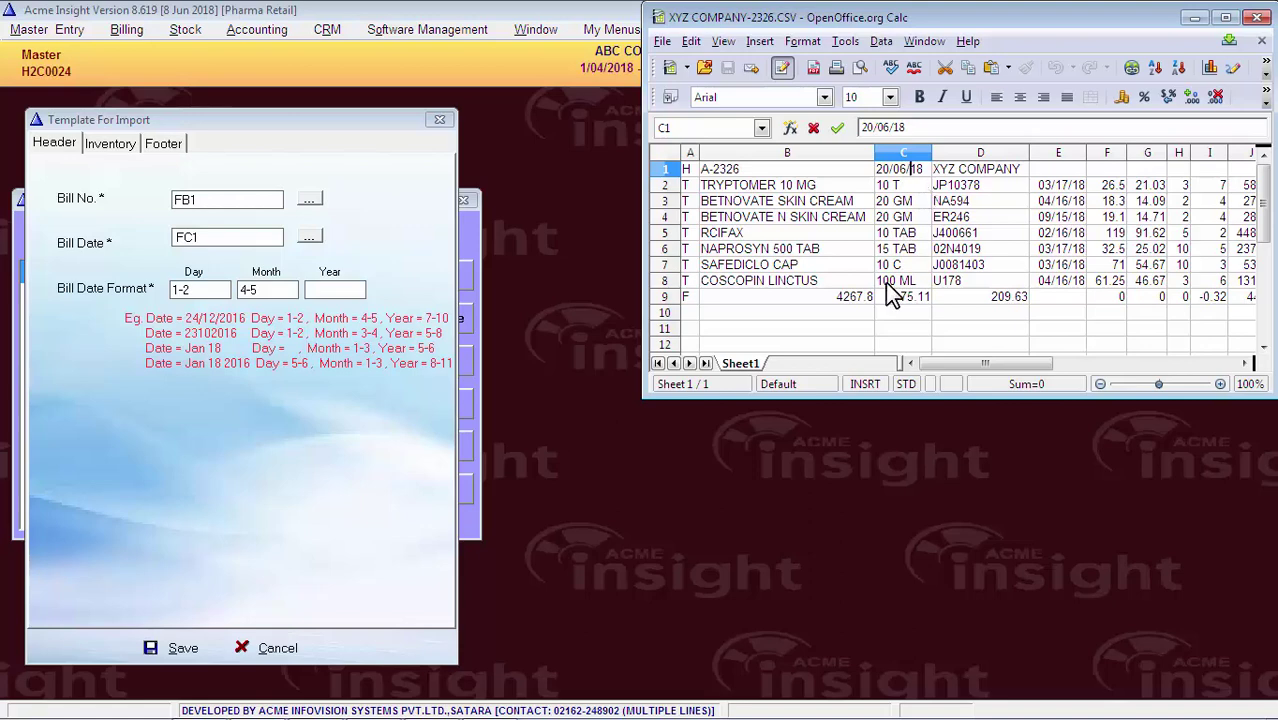
pyautogui.click(345, 289)
pyautogui.write('7')
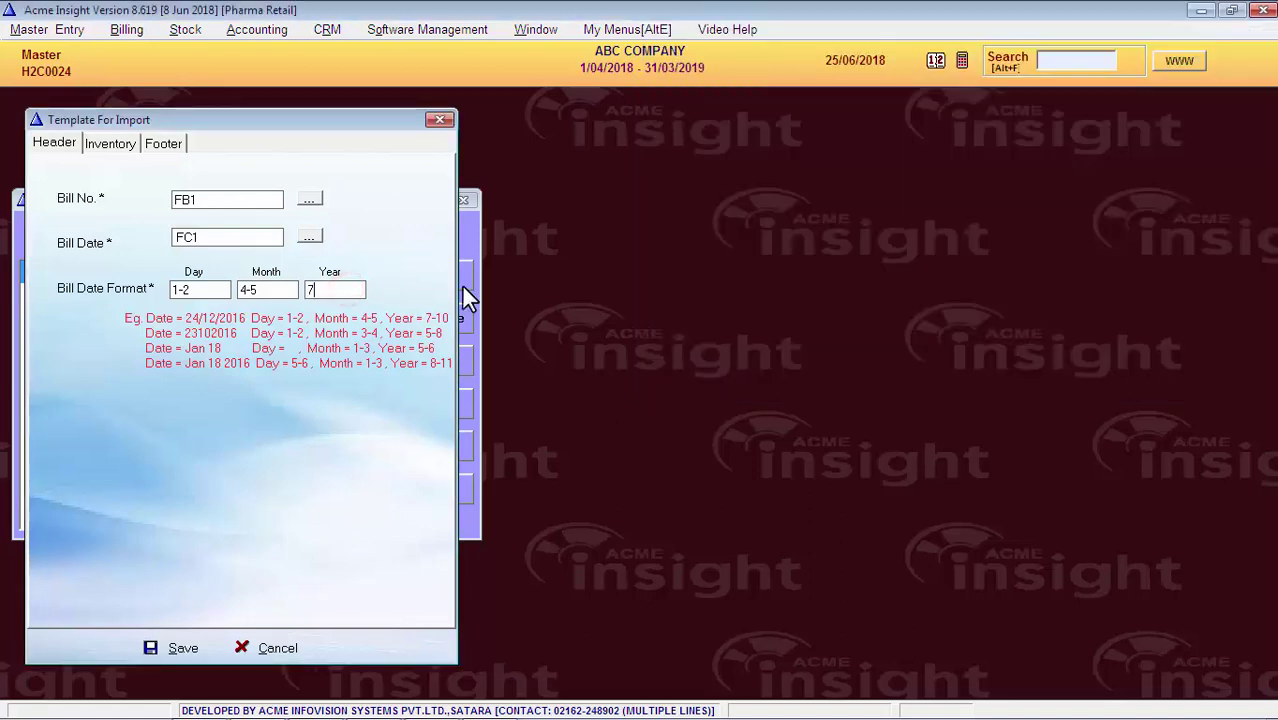
pyautogui.write('-8')
# Set the Starting Row of the template's inventory section to 2, matching the first item row in the CSV file
pyautogui.click(112, 144)
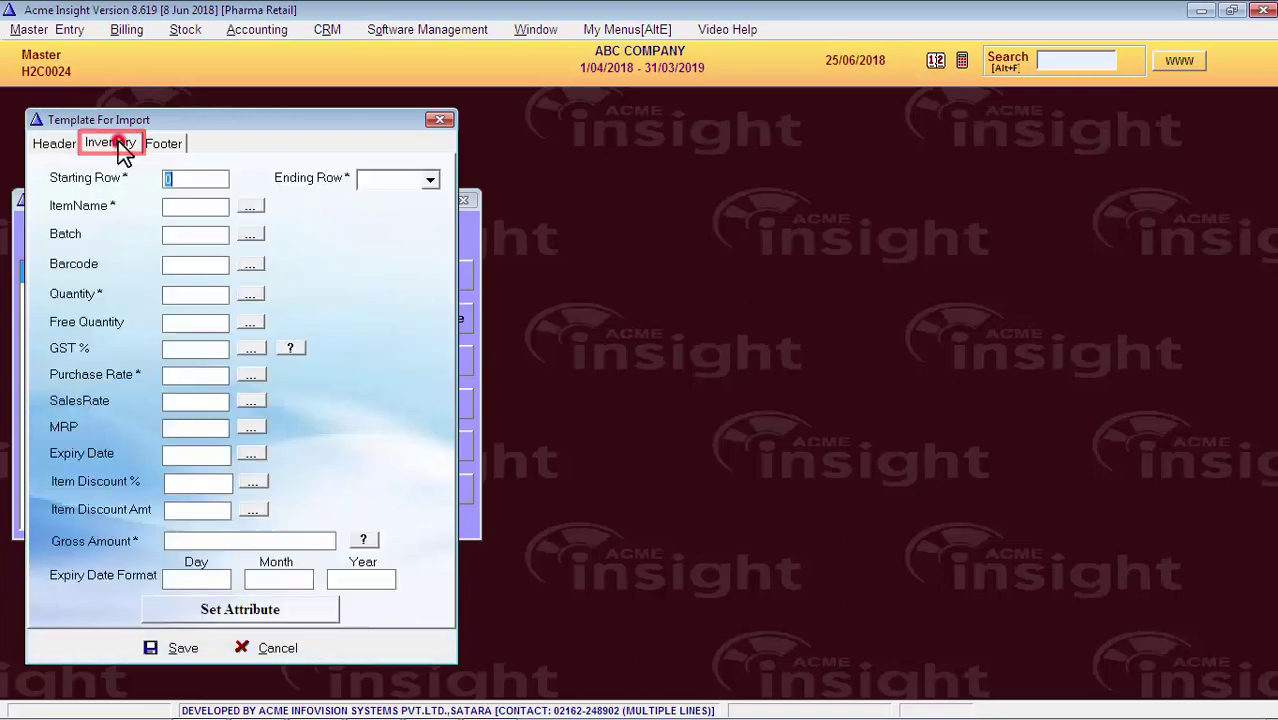
pyautogui.hotkey('alt', 'Tab')
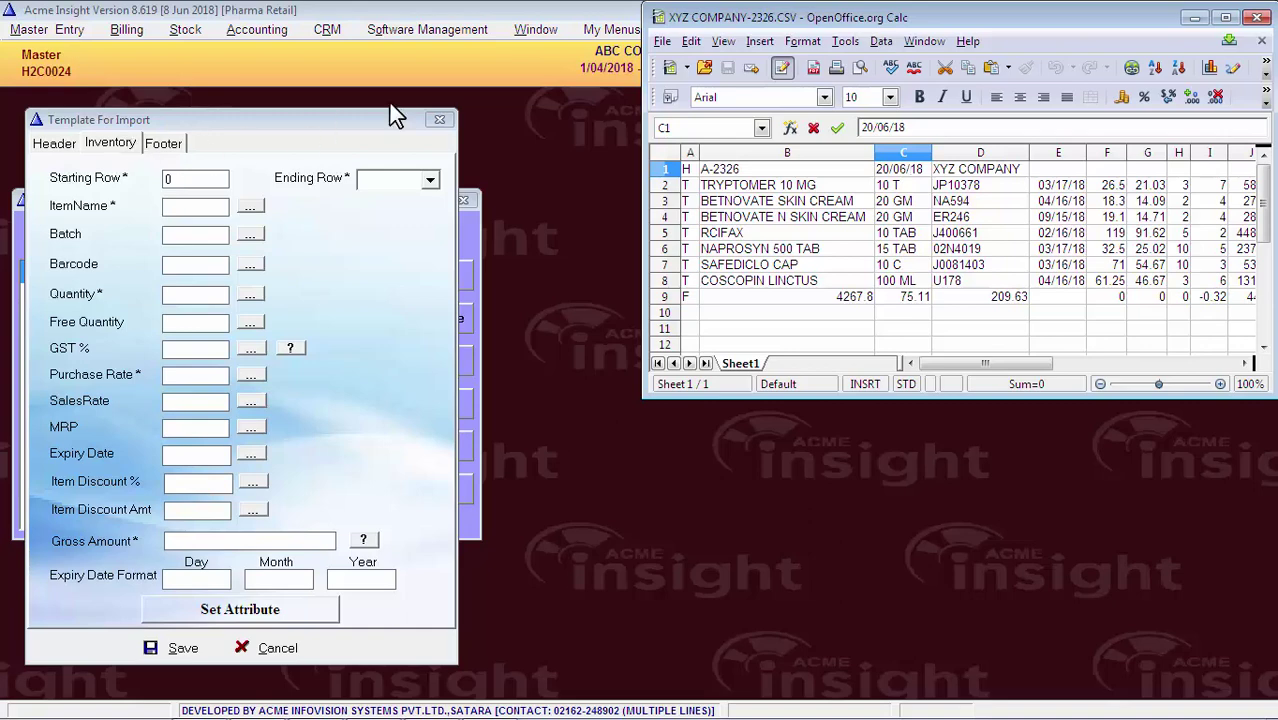
pyautogui.click(665, 186)
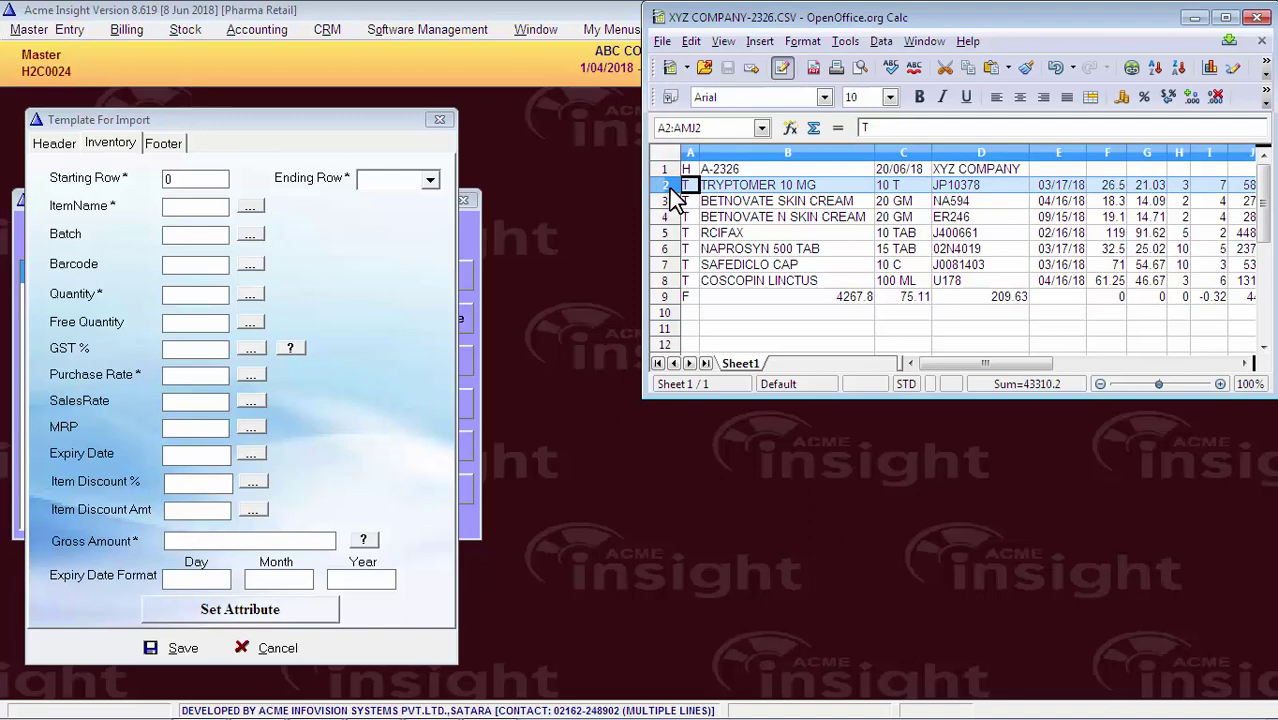
pyautogui.click(176, 178)
pyautogui.write('2')
pyautogui.press('Tab')
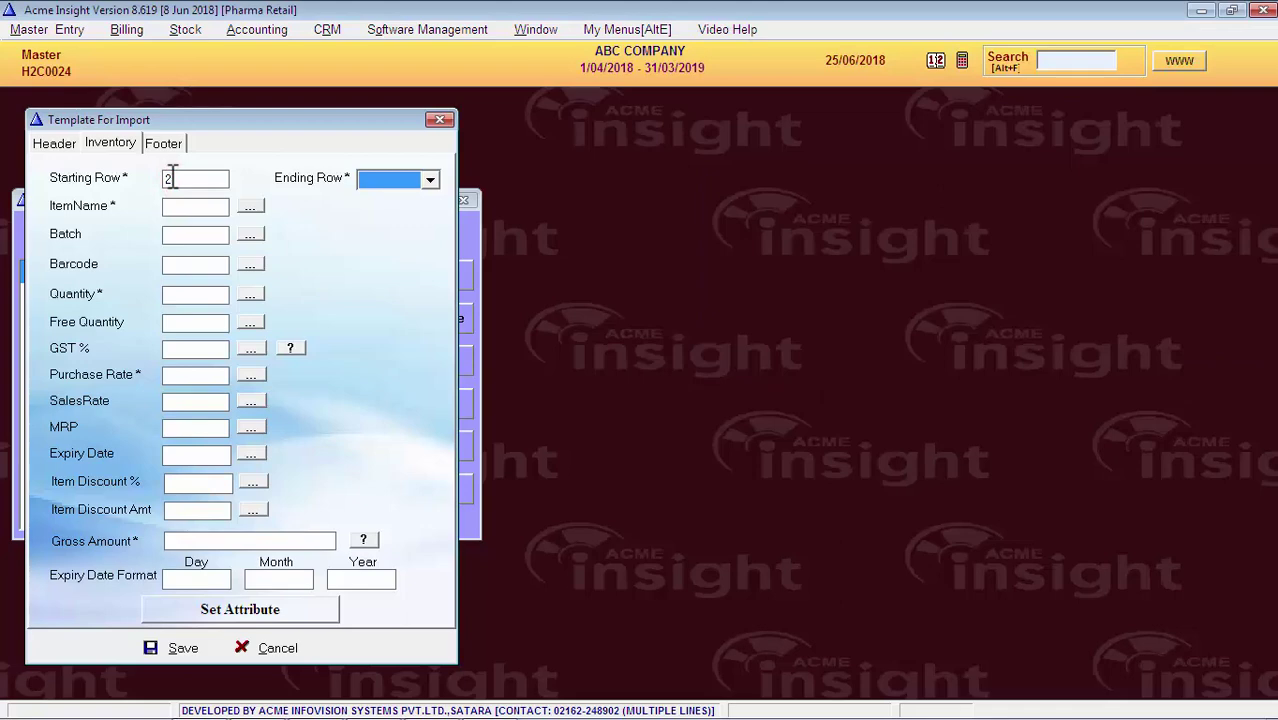
# Set the inventory section's Ending Row to Last2, matching the last item row above the footer in the CSV file
pyautogui.click(434, 183)
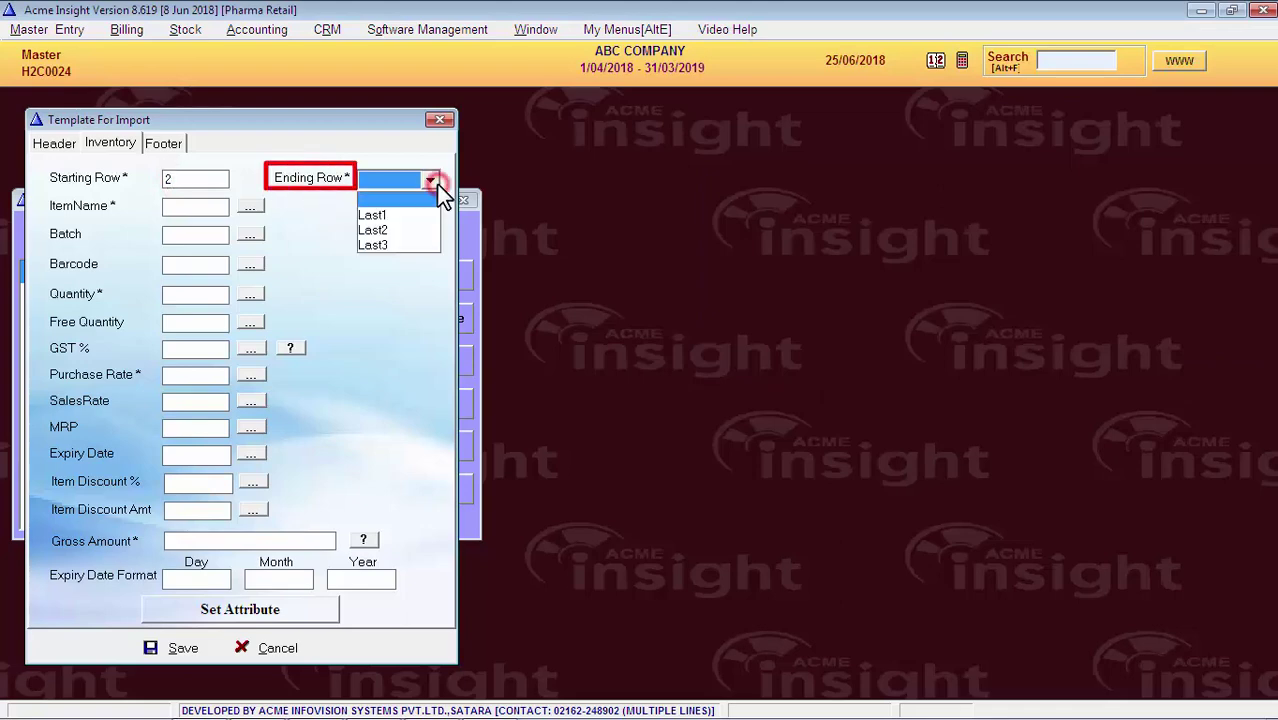
pyautogui.hotkey('alt', 'Tab')
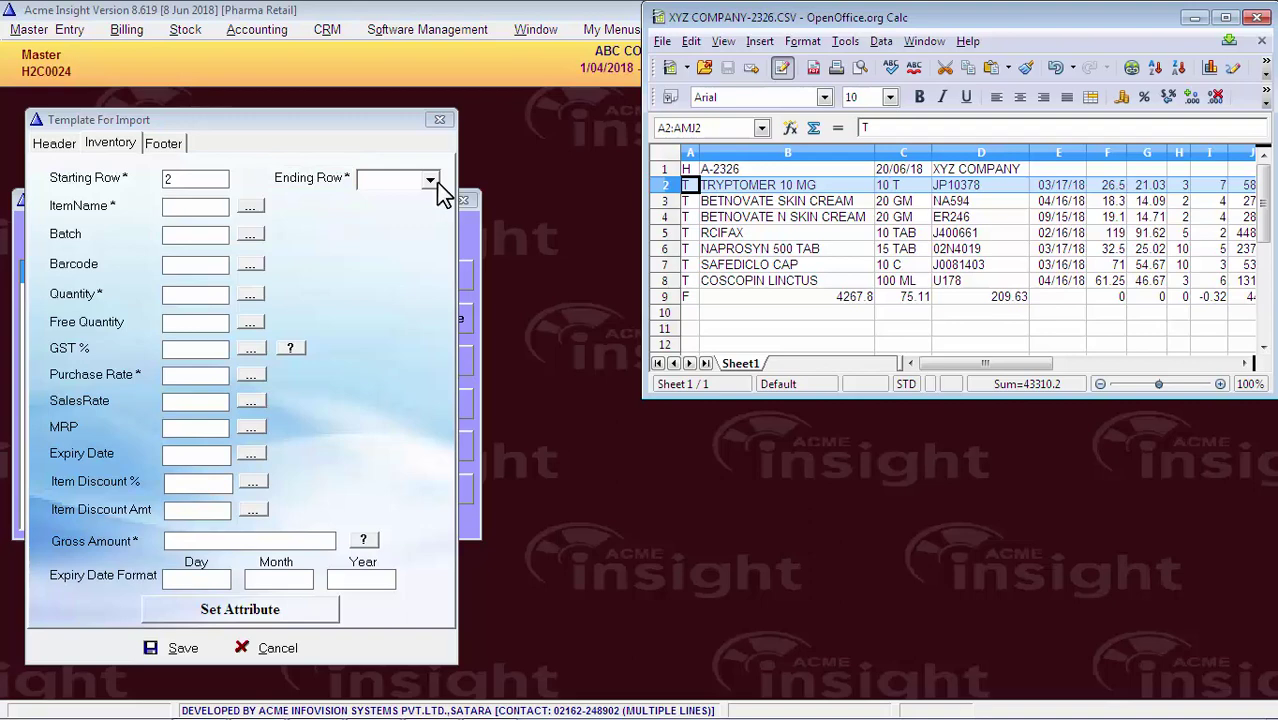
pyautogui.click(722, 303)
pyautogui.click(664, 298)
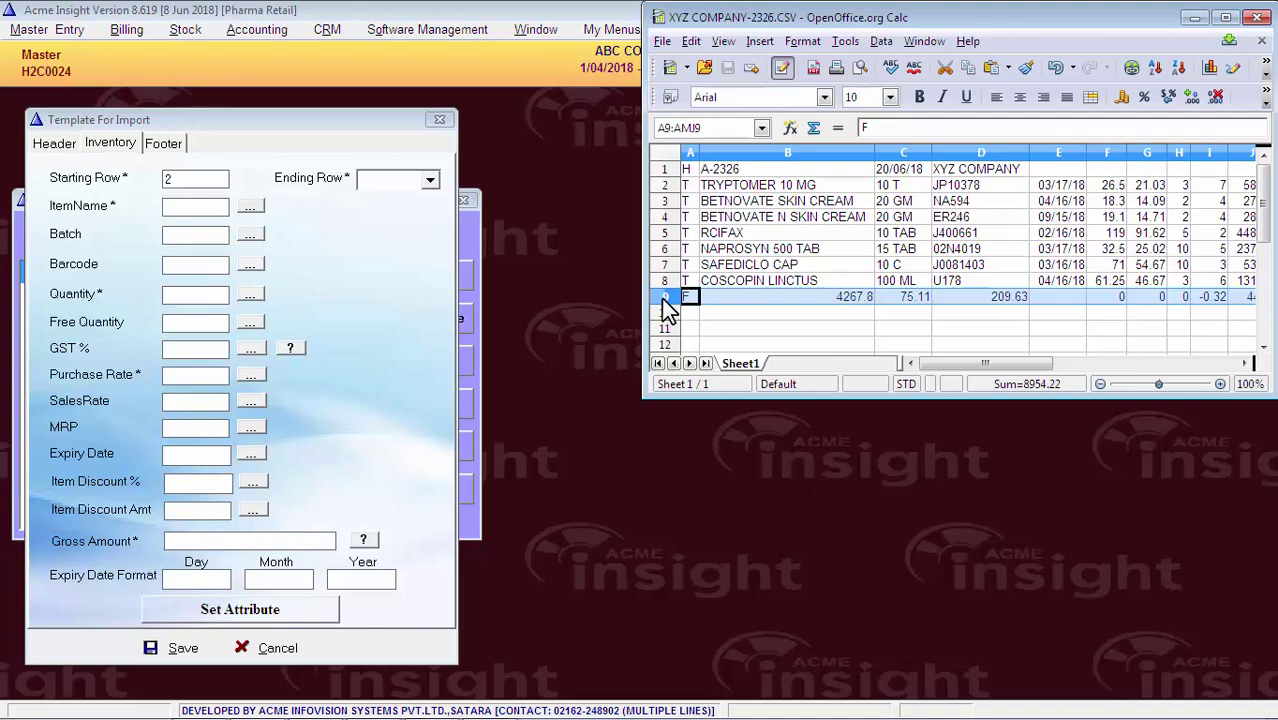
pyautogui.click(668, 281)
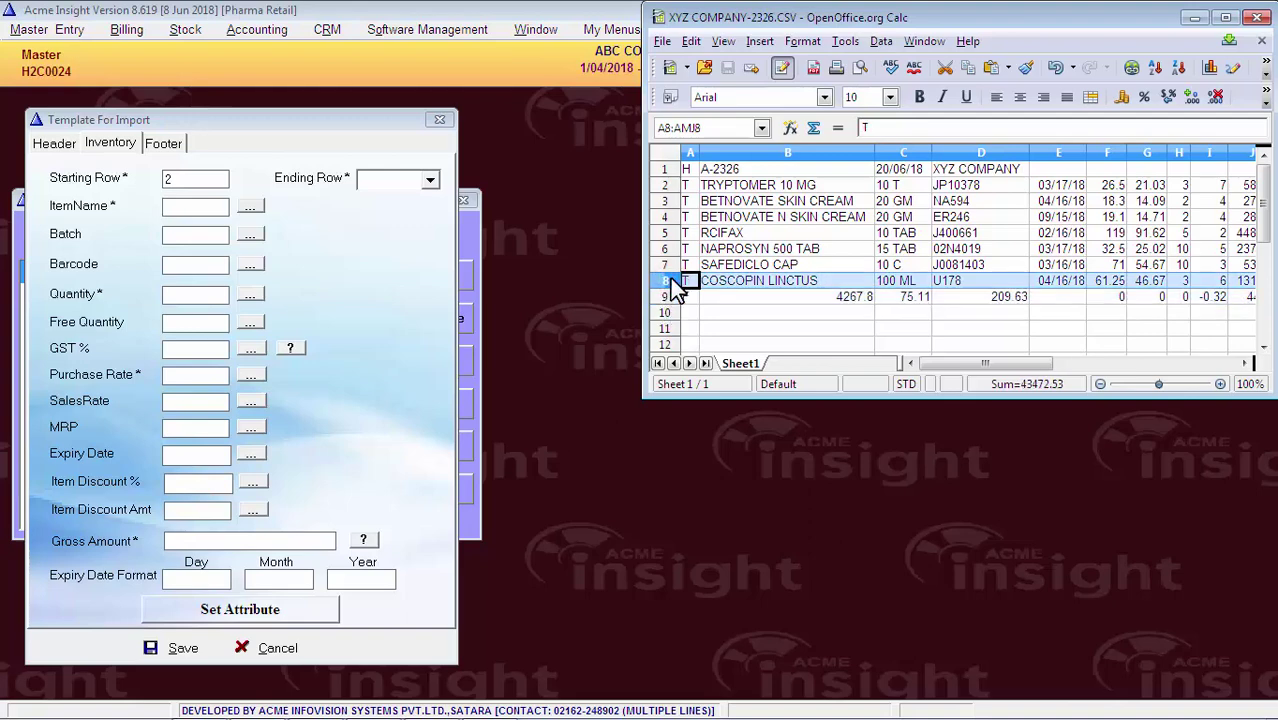
pyautogui.click(431, 183)
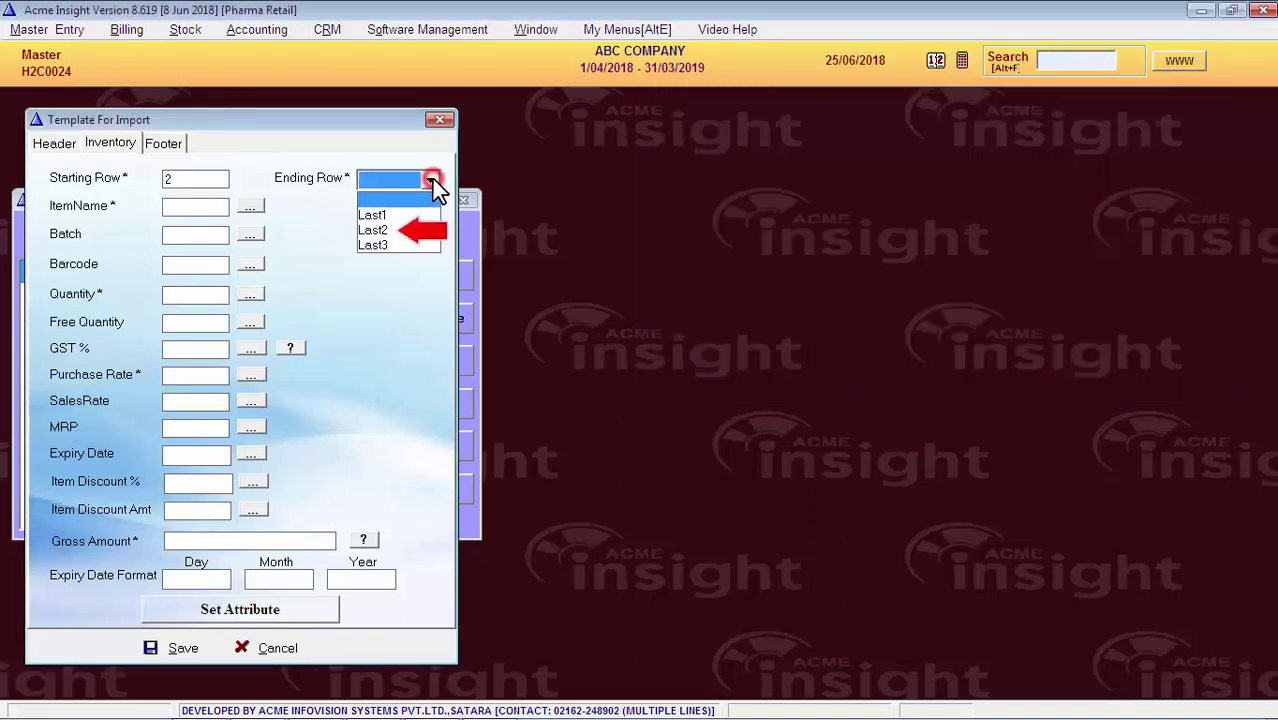
pyautogui.click(405, 230)
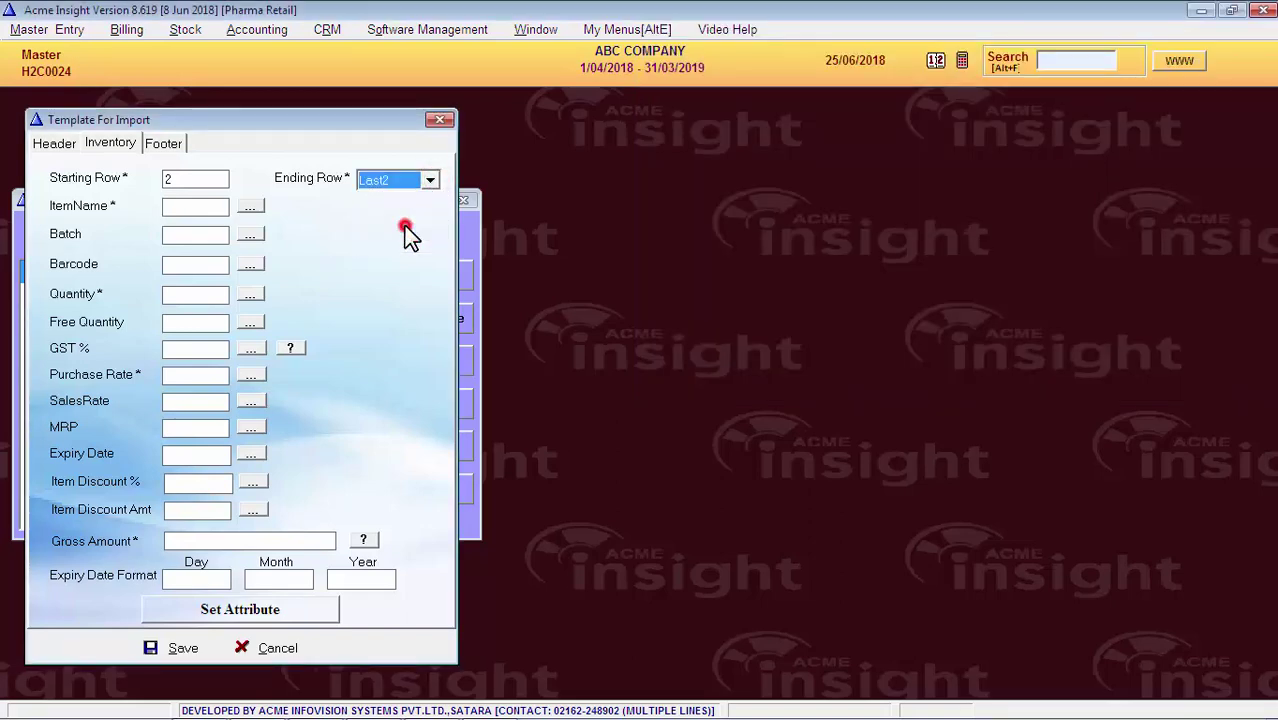
pyautogui.click(195, 206)
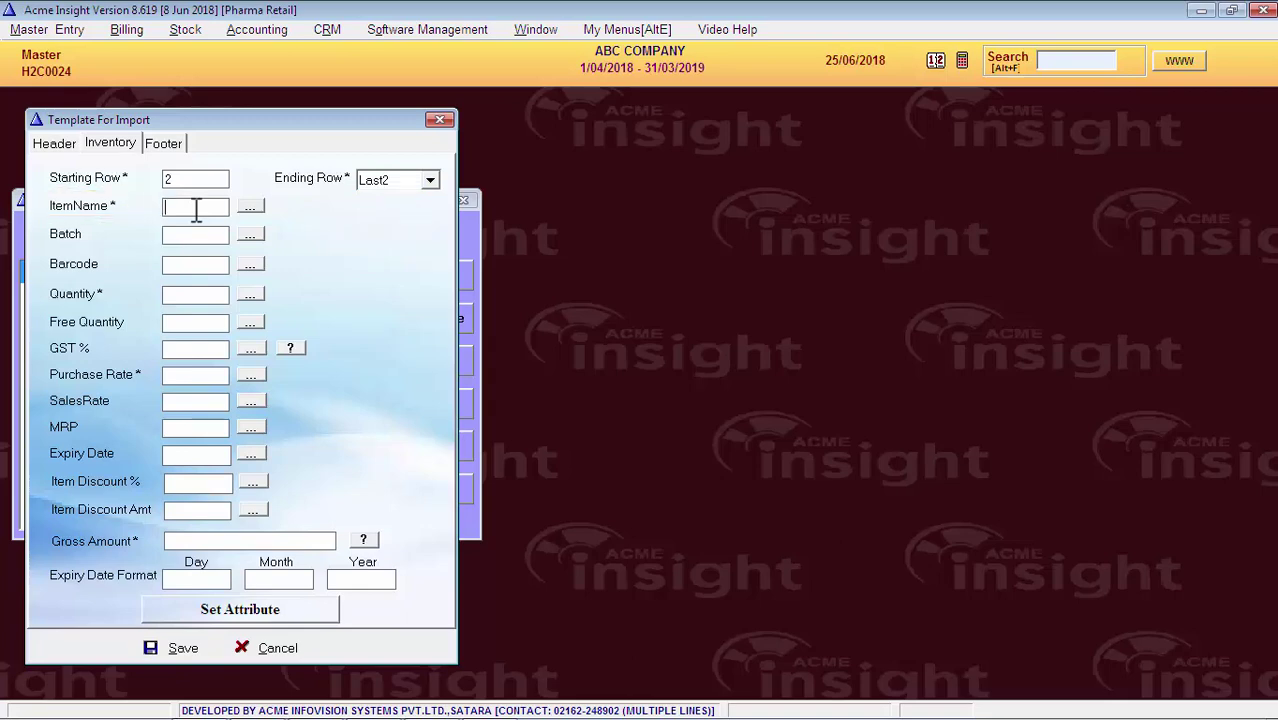
pyautogui.click(254, 206)
pyautogui.click(470, 280)
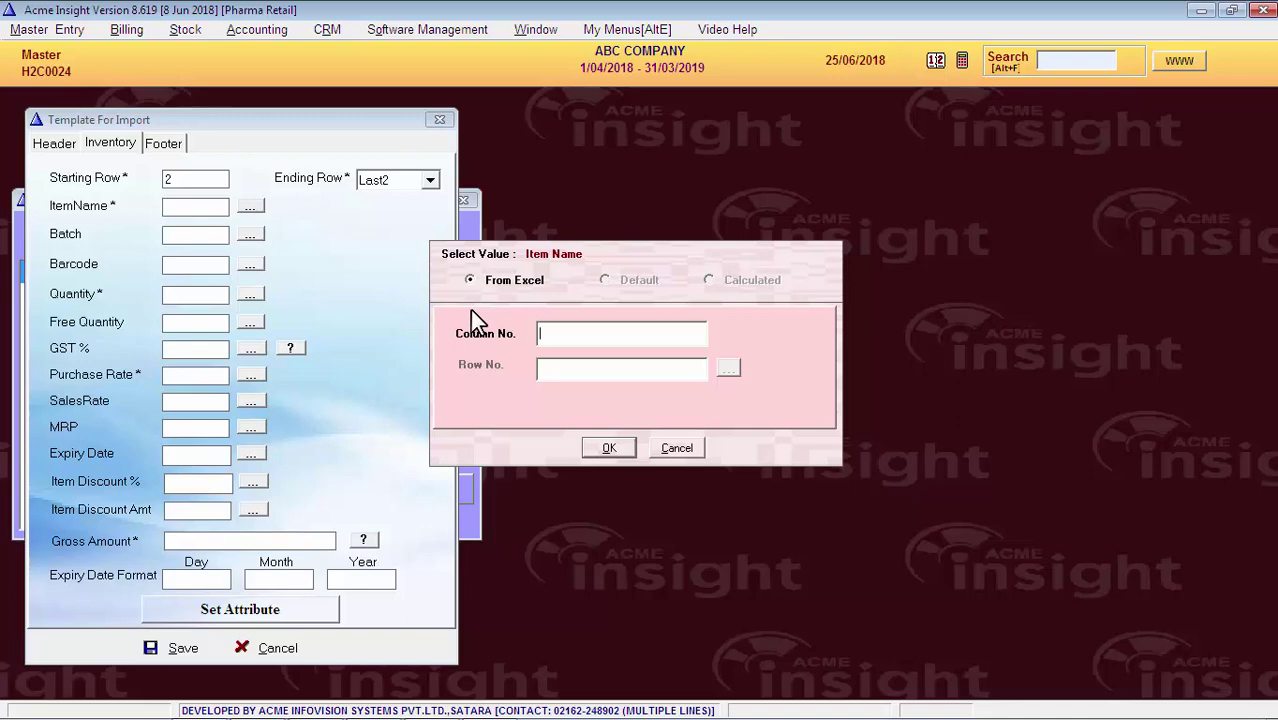
pyautogui.press('Escape')
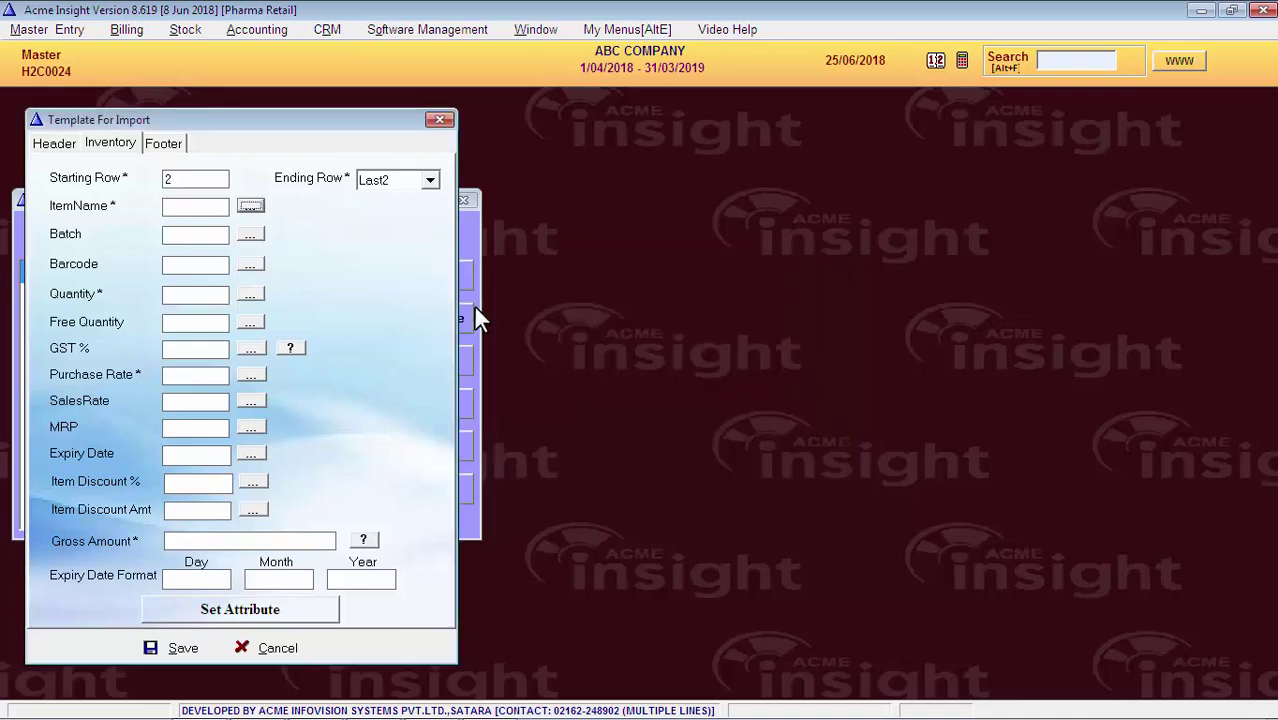
# Map the ItemName field from Excel to column B of the CSV file
pyautogui.click(250, 207)
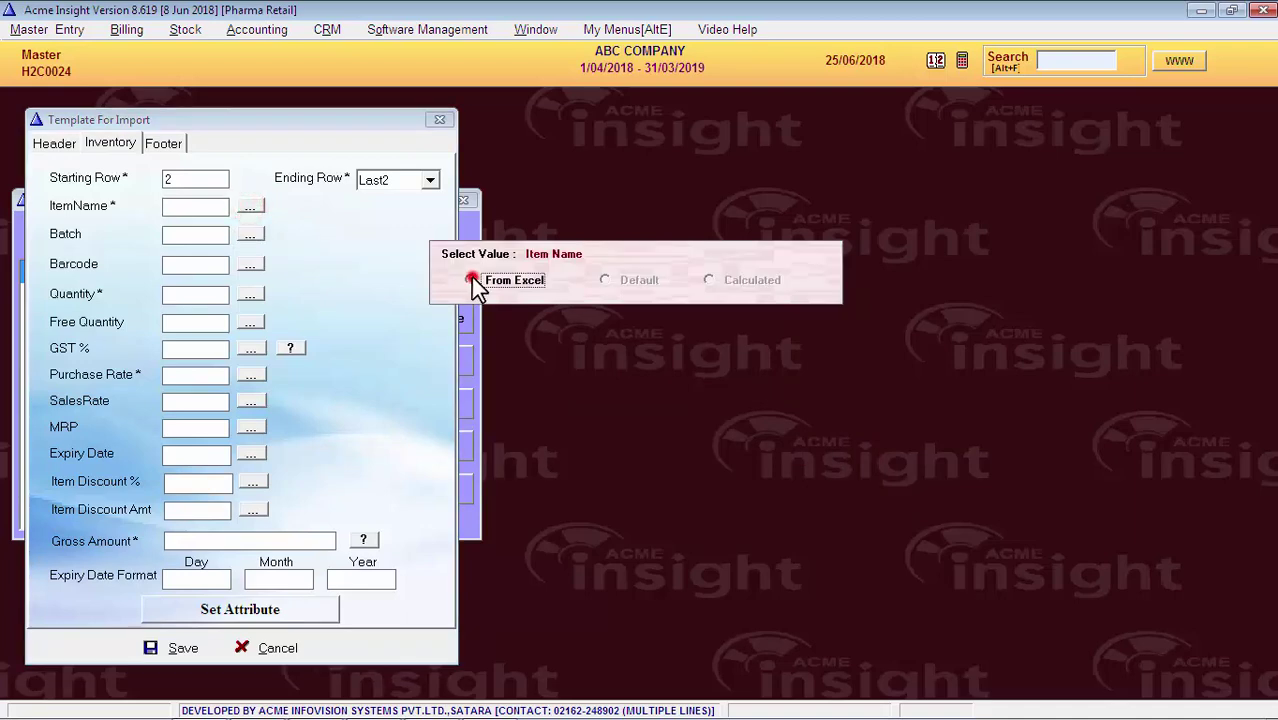
pyautogui.click(471, 280)
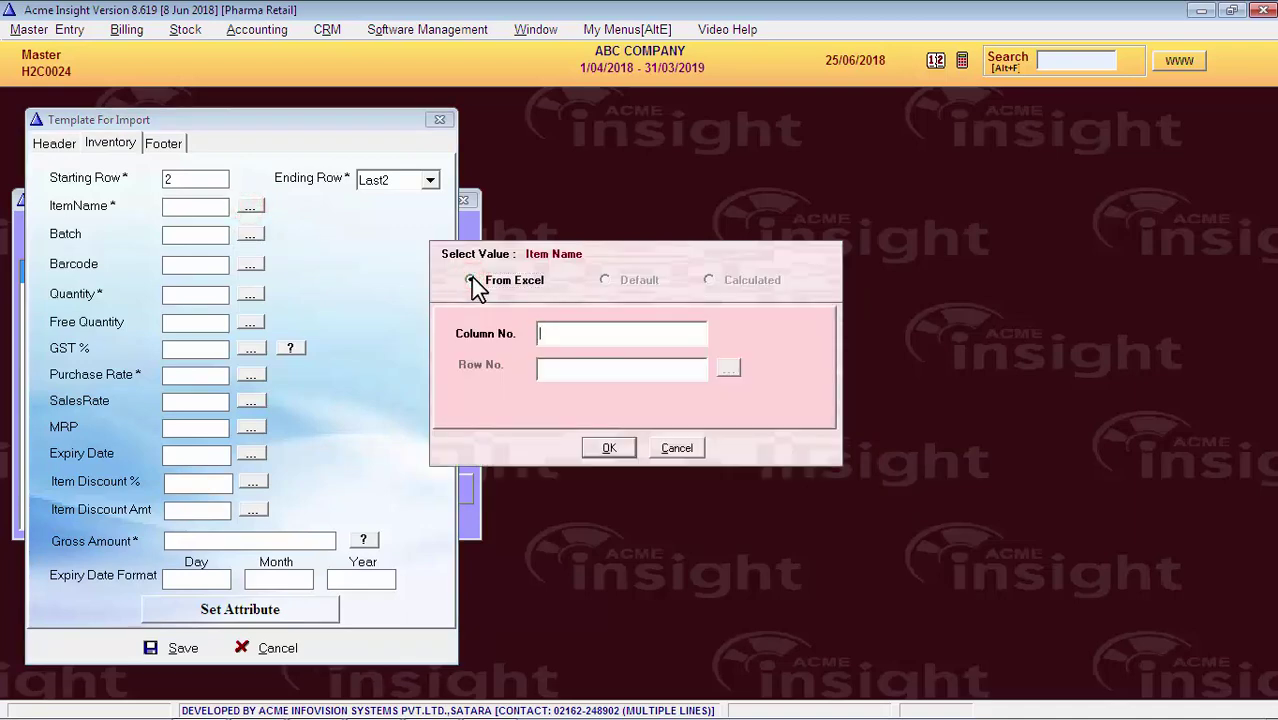
pyautogui.write('B')
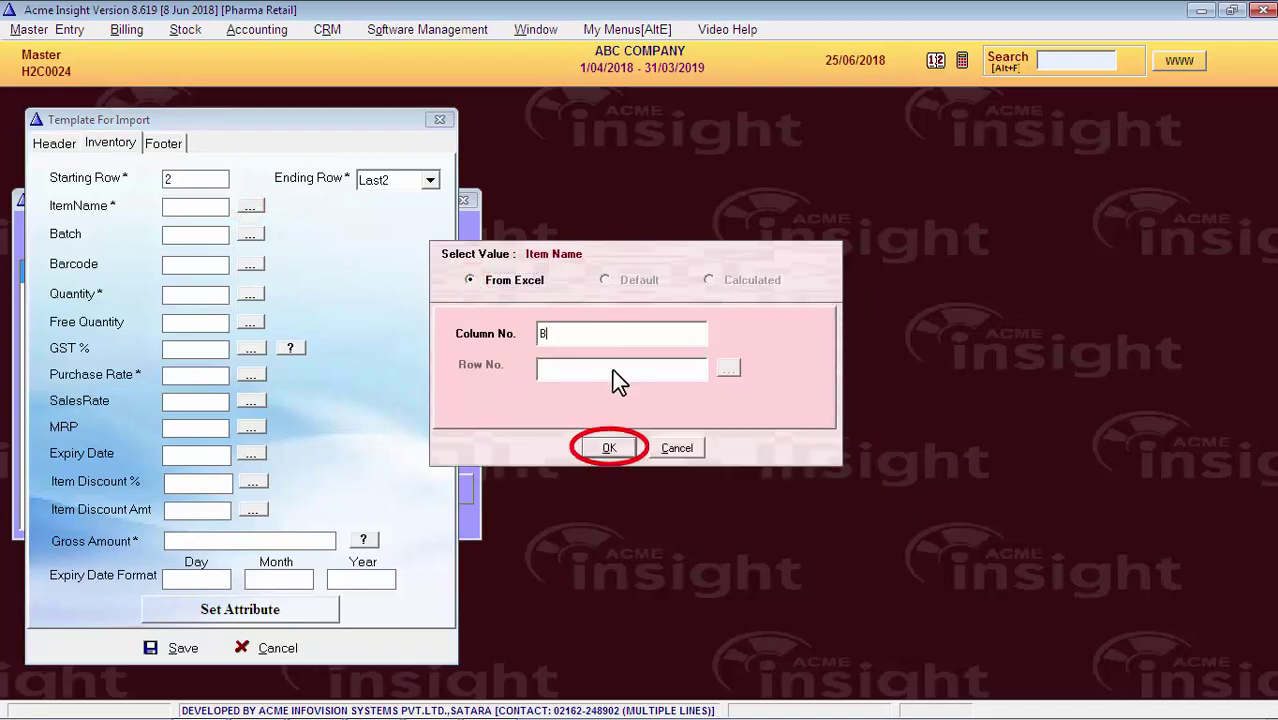
pyautogui.click(617, 449)
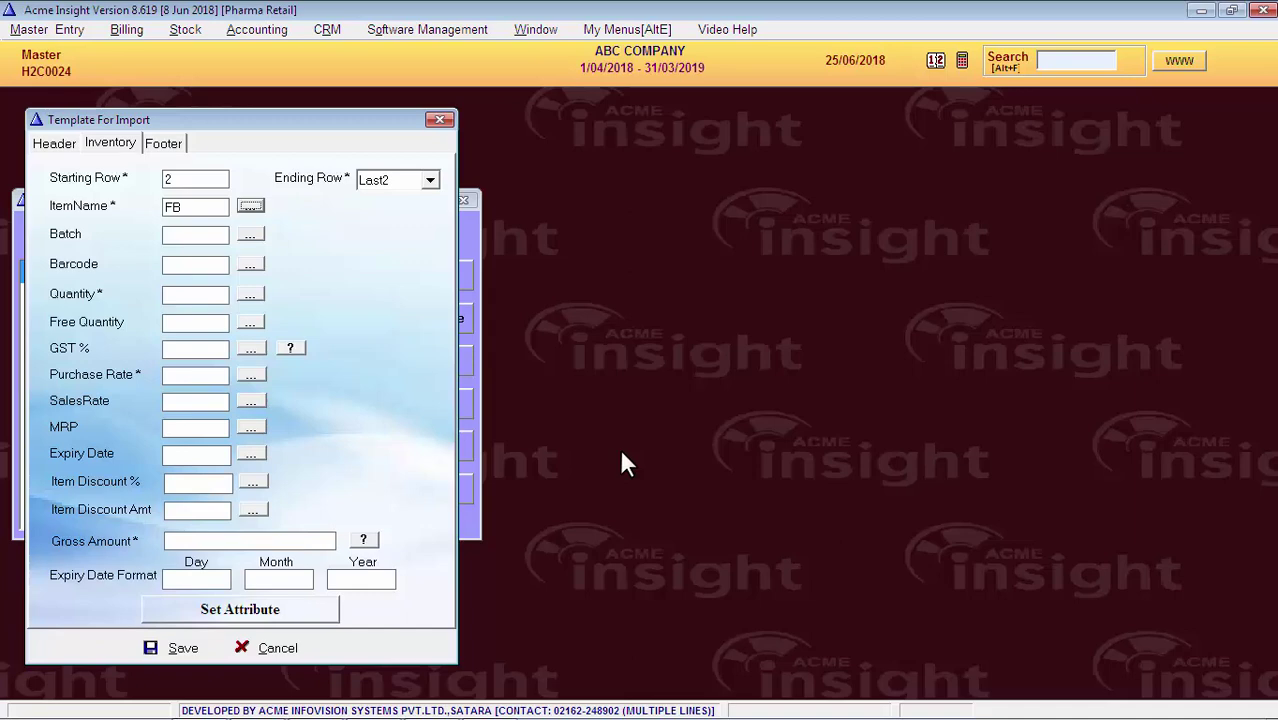
# Map the Batch field from Excel to column D, the batch number column in the CSV file
pyautogui.click(250, 235)
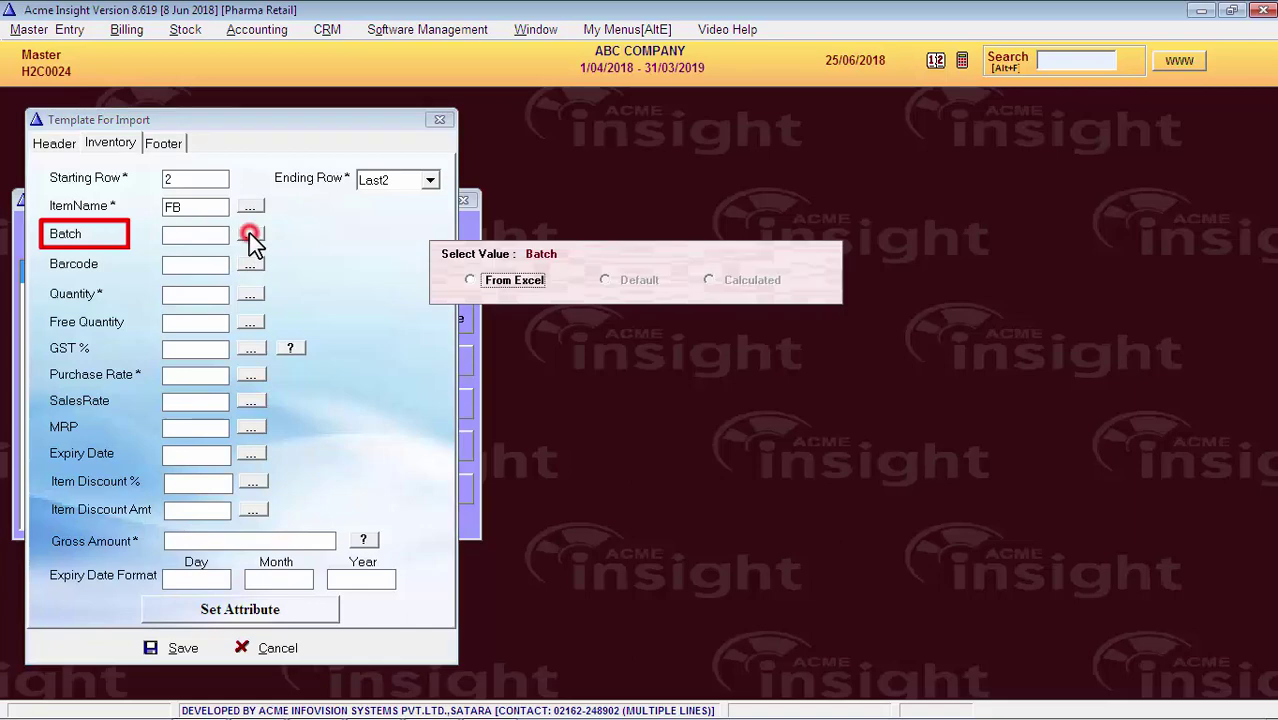
pyautogui.click(472, 281)
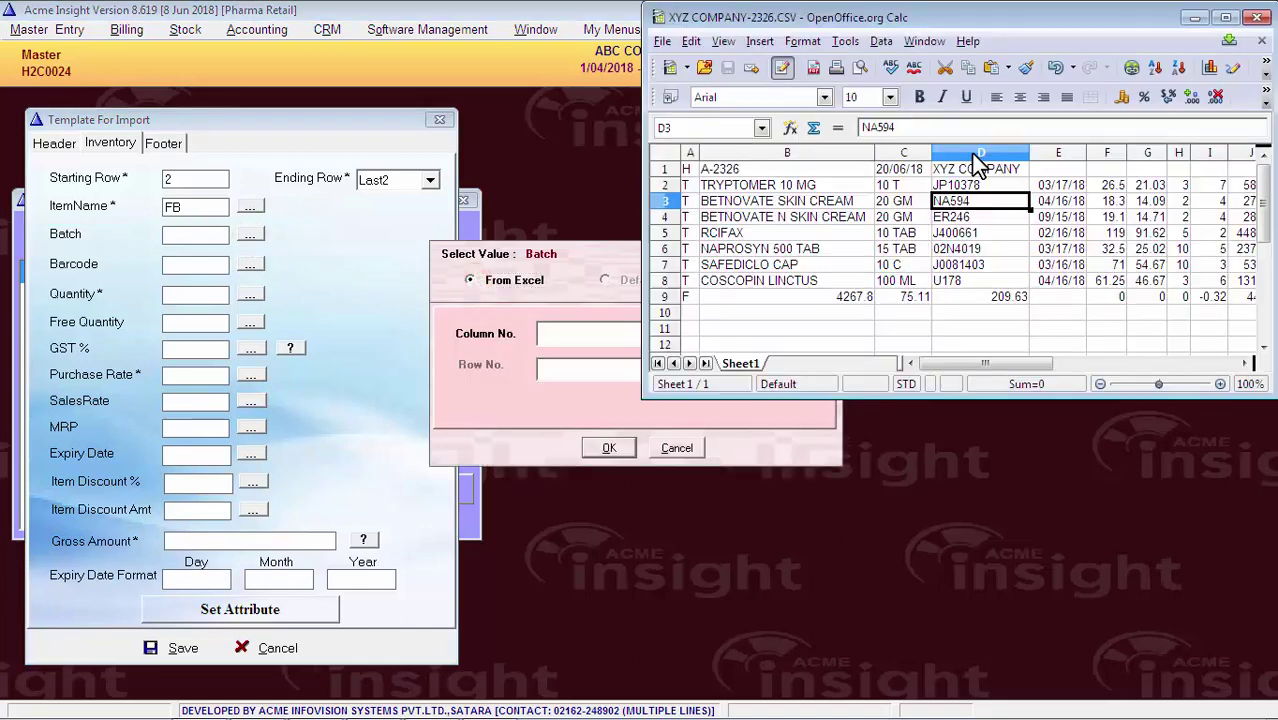
pyautogui.click(971, 154)
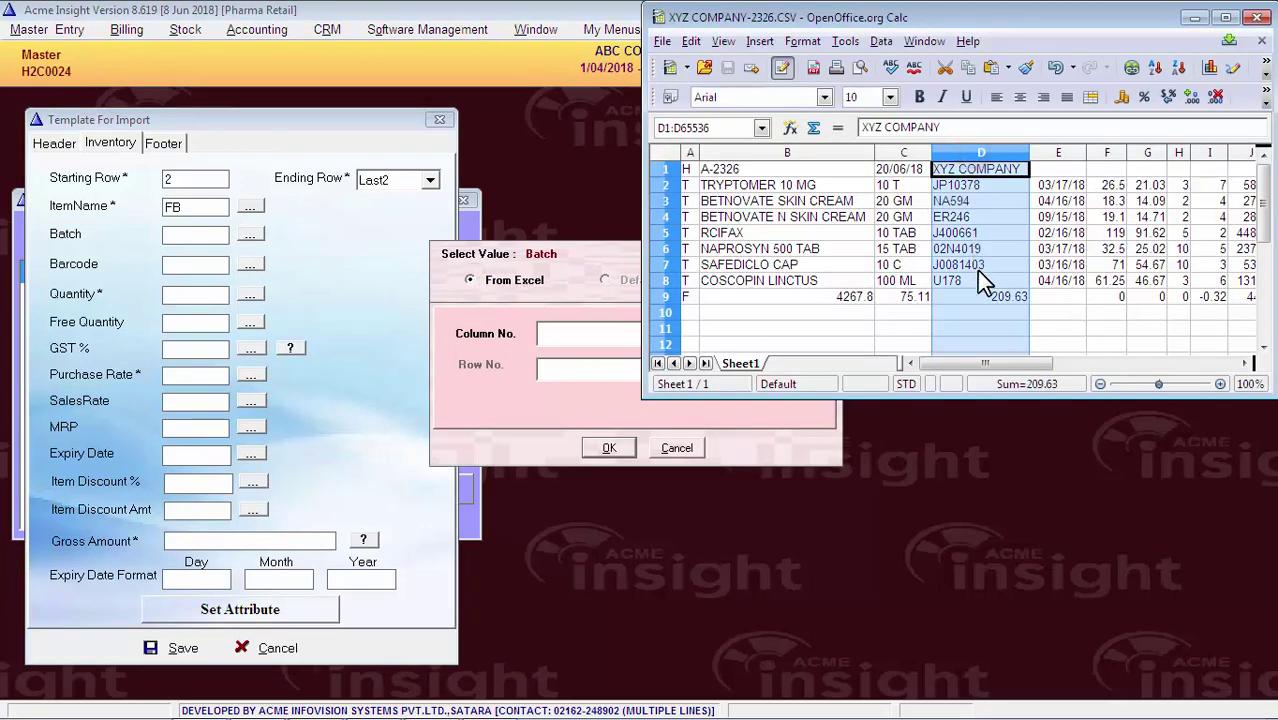
pyautogui.hotkey('alt', 'Tab')
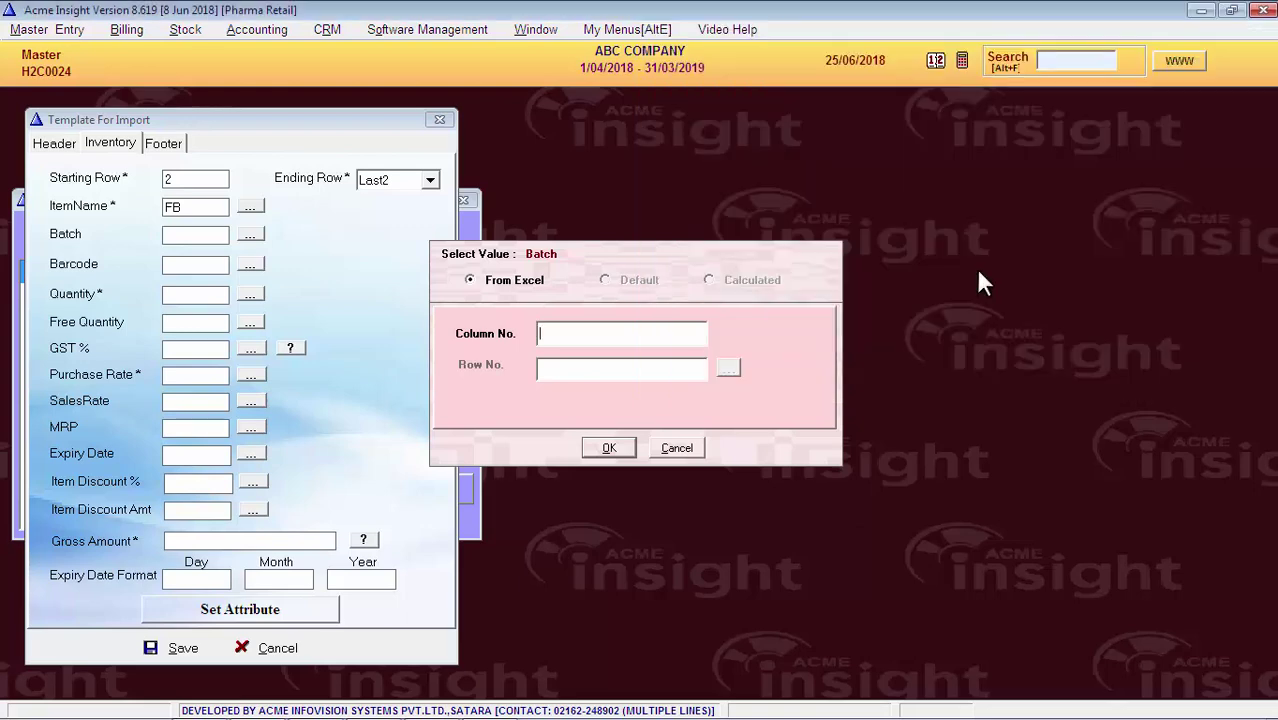
pyautogui.write('D')
pyautogui.click(610, 449)
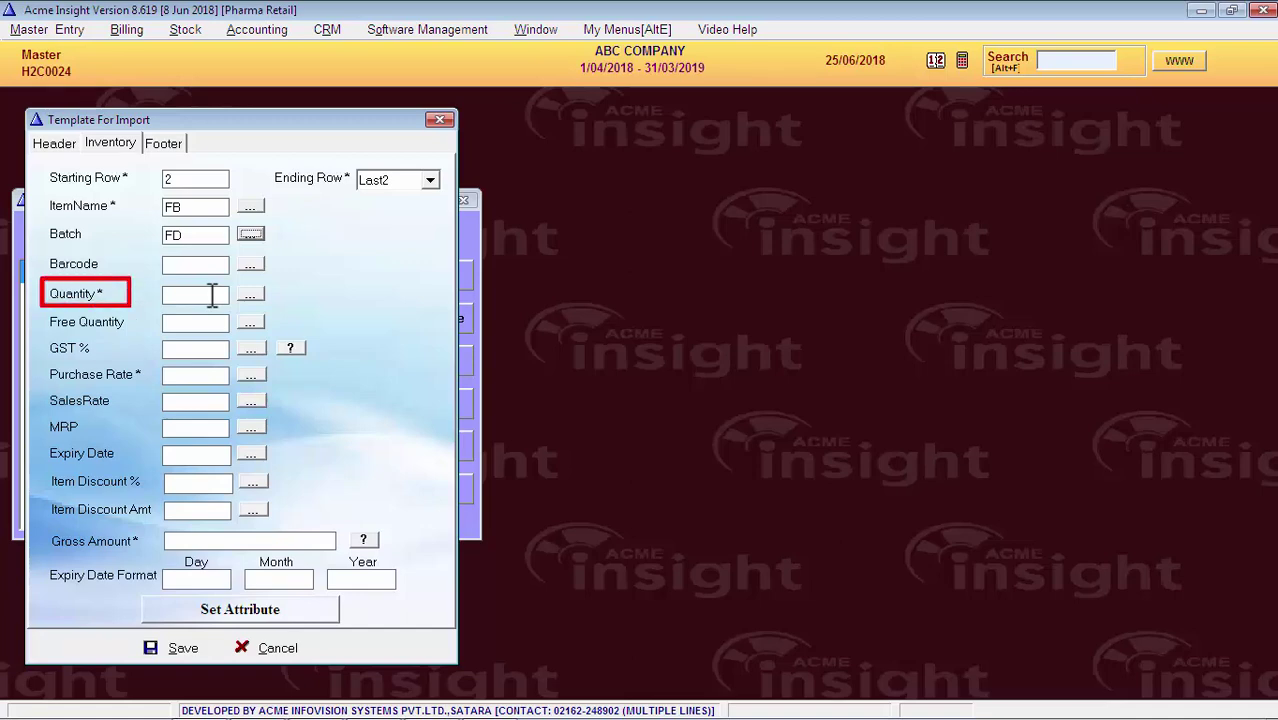
# Locate the quantity column in the CSV file and map the Quantity field from Excel to column H
pyautogui.hotkey('alt', 'Tab')
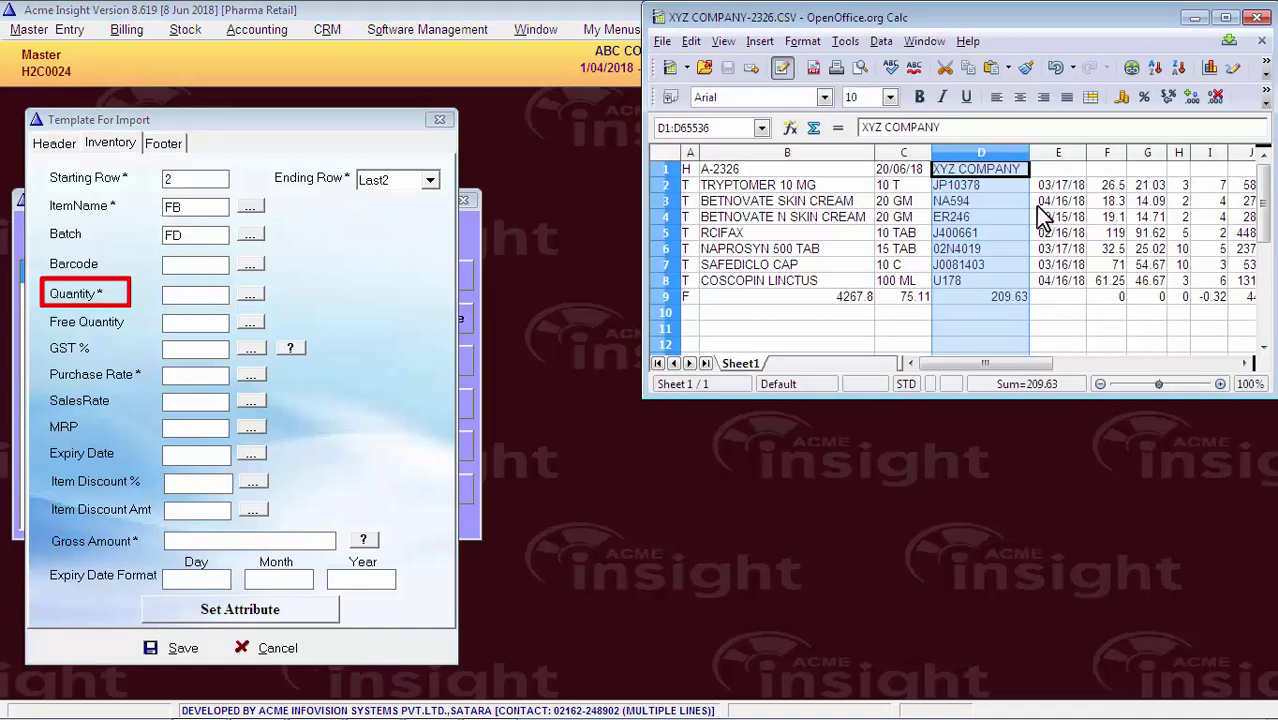
pyautogui.click(1100, 202)
pyautogui.click(1178, 152)
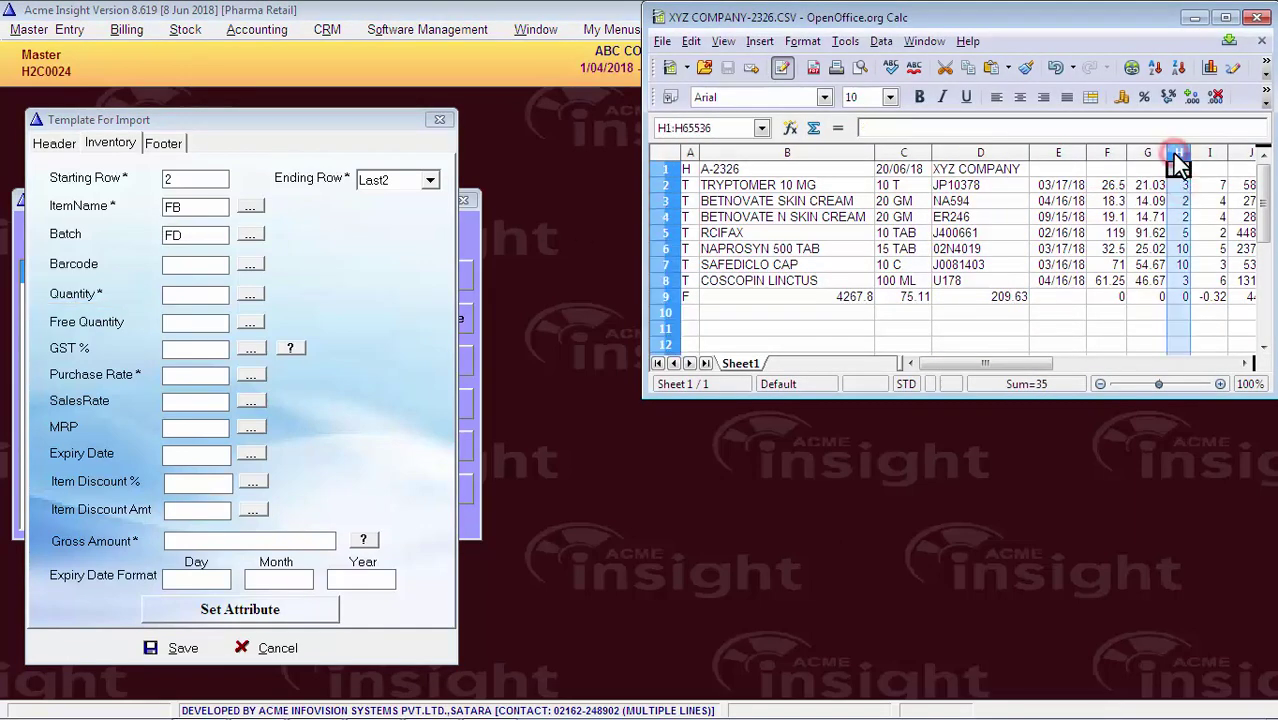
pyautogui.hotkey('alt', 'Tab')
pyautogui.click(248, 293)
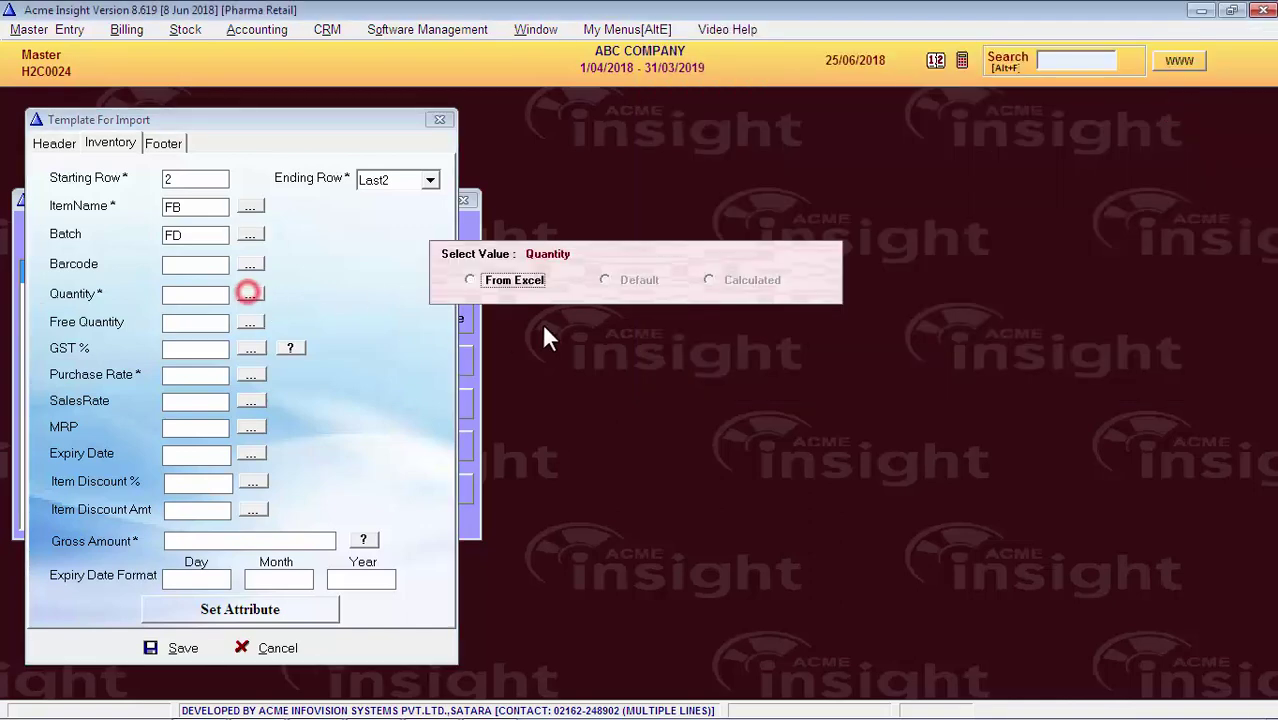
pyautogui.click(476, 281)
pyautogui.write('H')
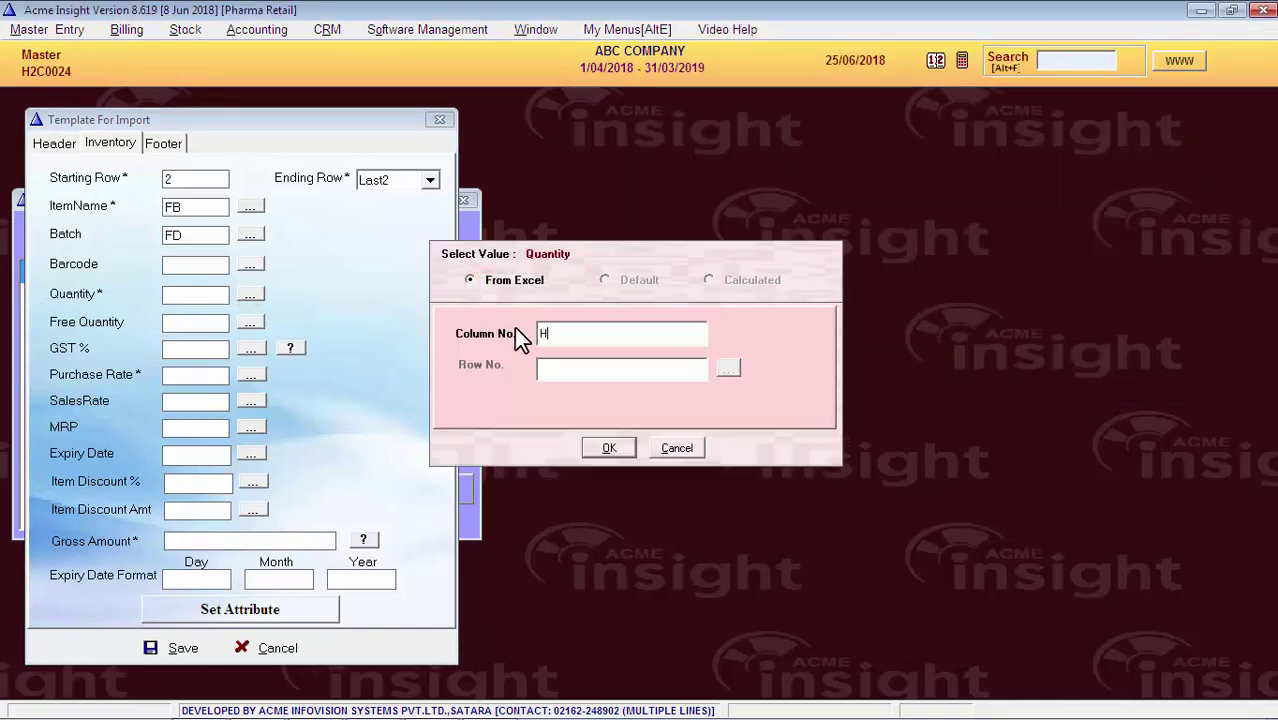
pyautogui.click(609, 448)
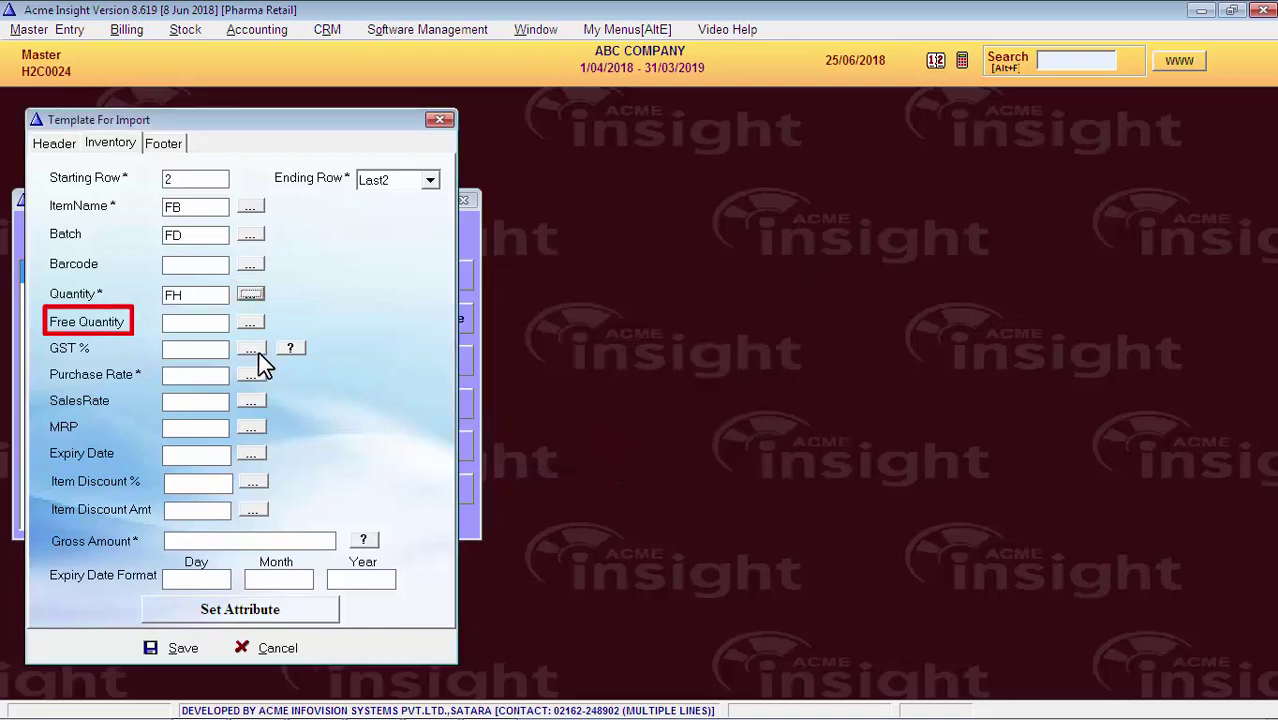
# Examine column I of the CSV file as a possible source for the Free Quantity field
pyautogui.hotkey('alt', 'Tab')
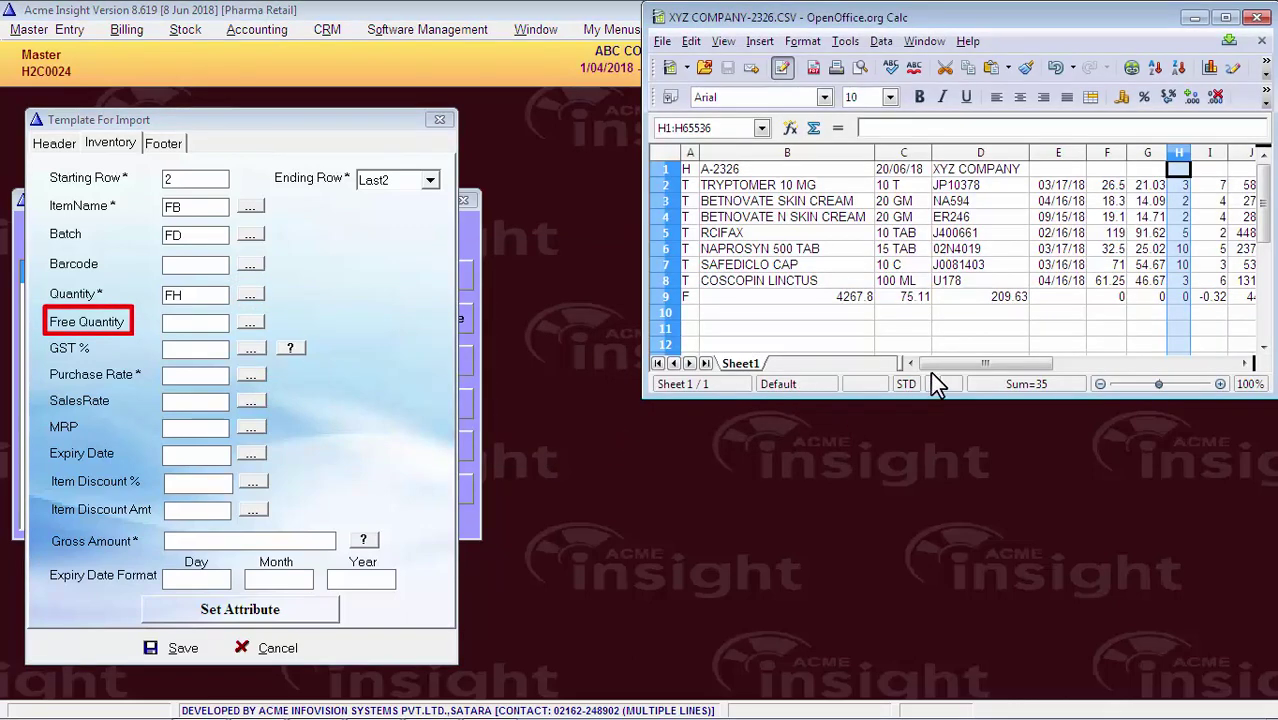
pyautogui.moveTo(950, 363); pyautogui.dragTo(984, 358)
pyautogui.click(1014, 152)
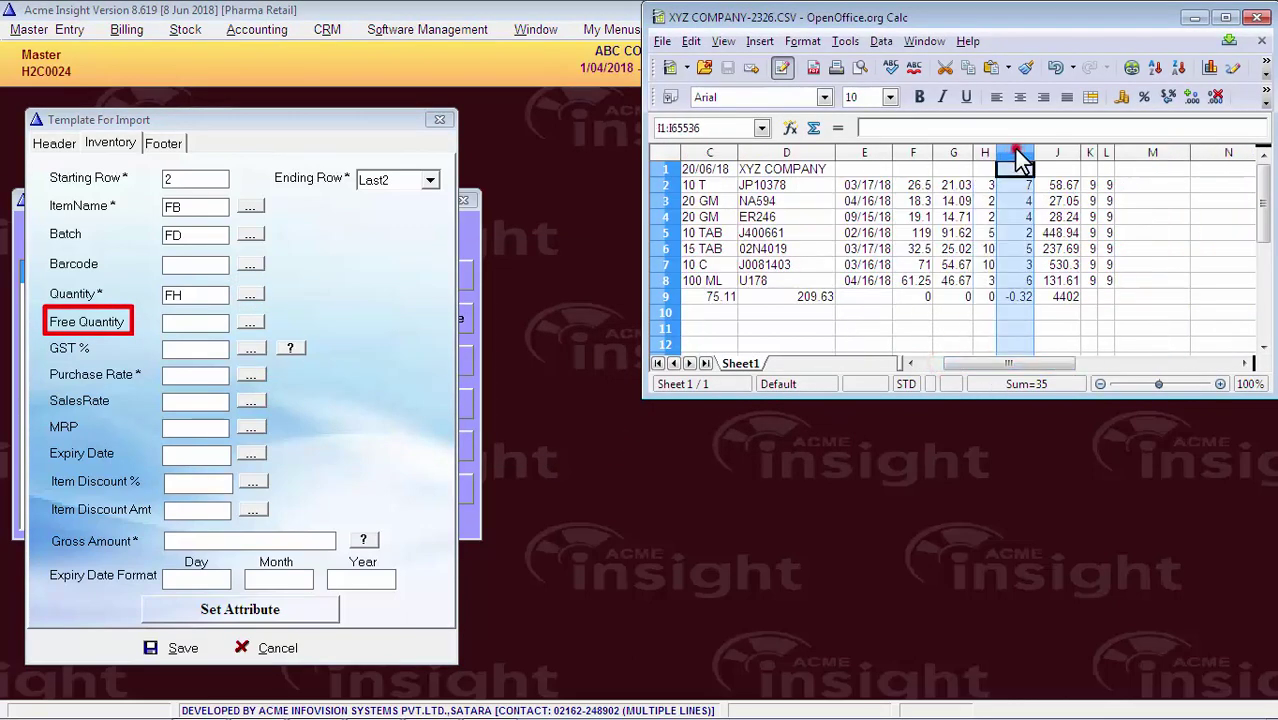
pyautogui.hotkey('alt', 'Tab')
# Read the GST % help on fixed and calculated column formats alongside the CSV file
pyautogui.click(193, 347)
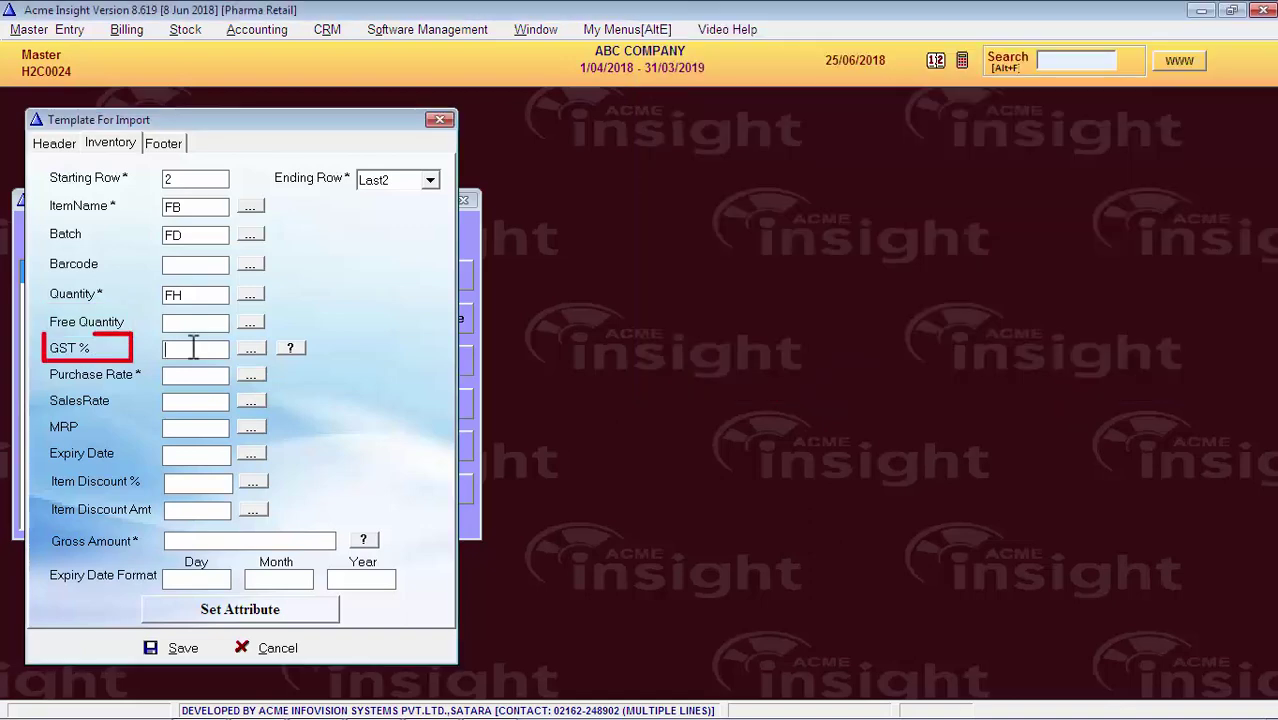
pyautogui.click(292, 349)
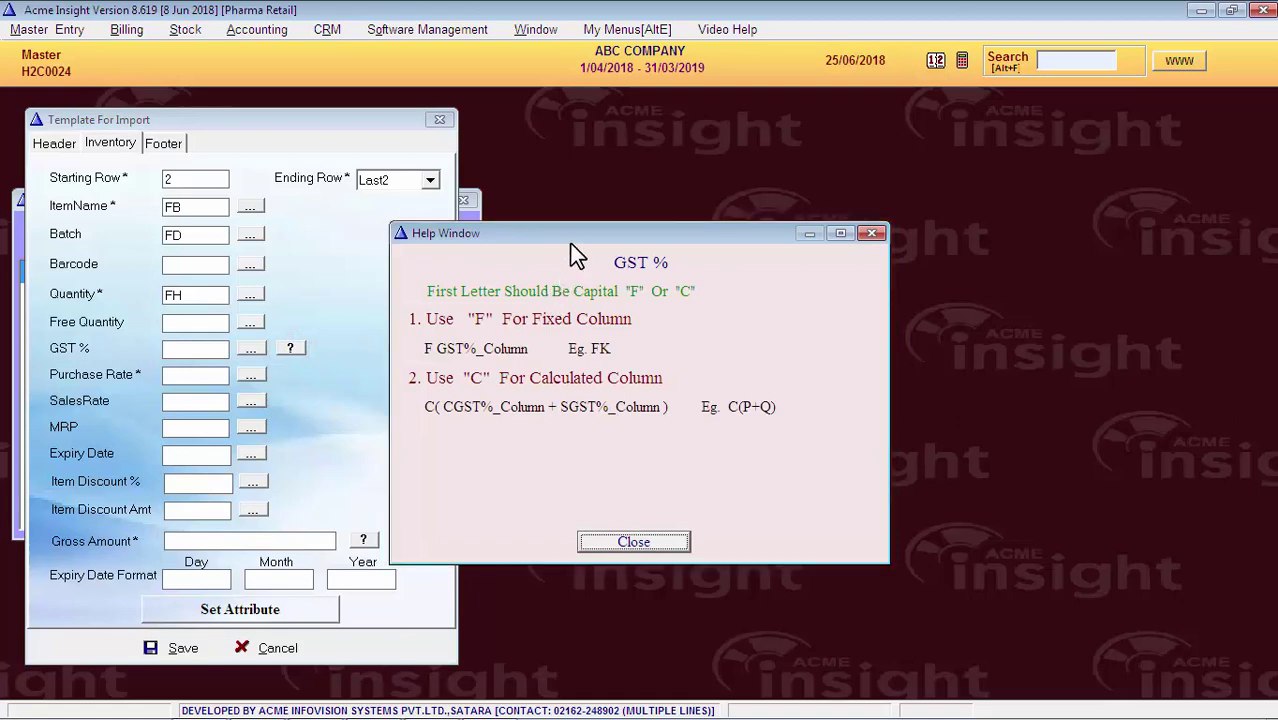
pyautogui.moveTo(570, 244); pyautogui.dragTo(64, 412)
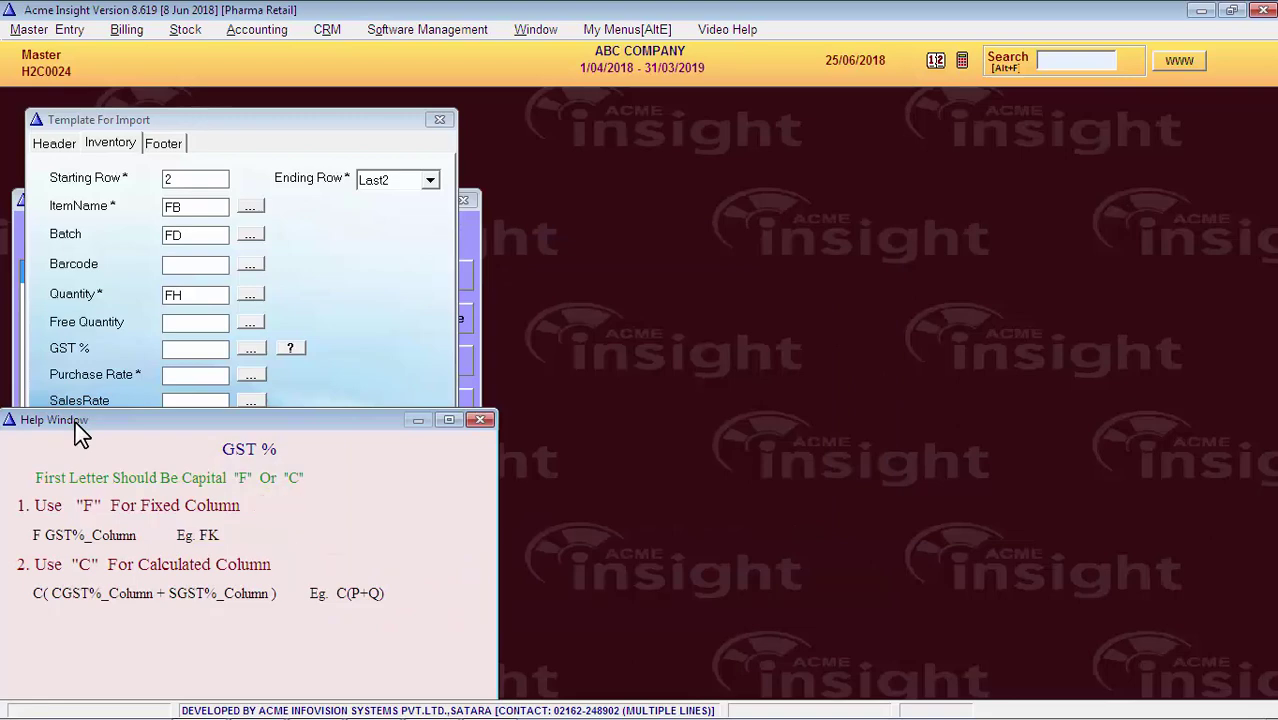
pyautogui.hotkey('alt', 'Tab')
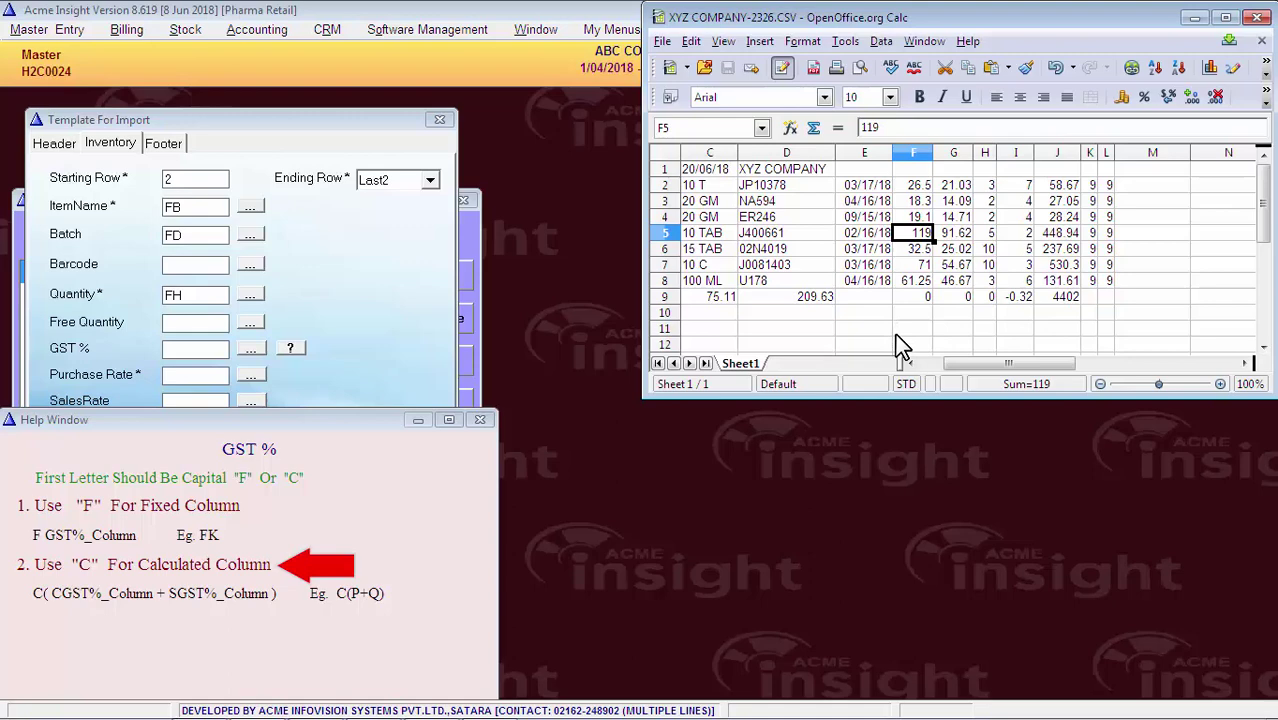
# Set GST % as the calculated column C(K+L), adding the two tax rate columns of the CSV file
pyautogui.click(190, 350)
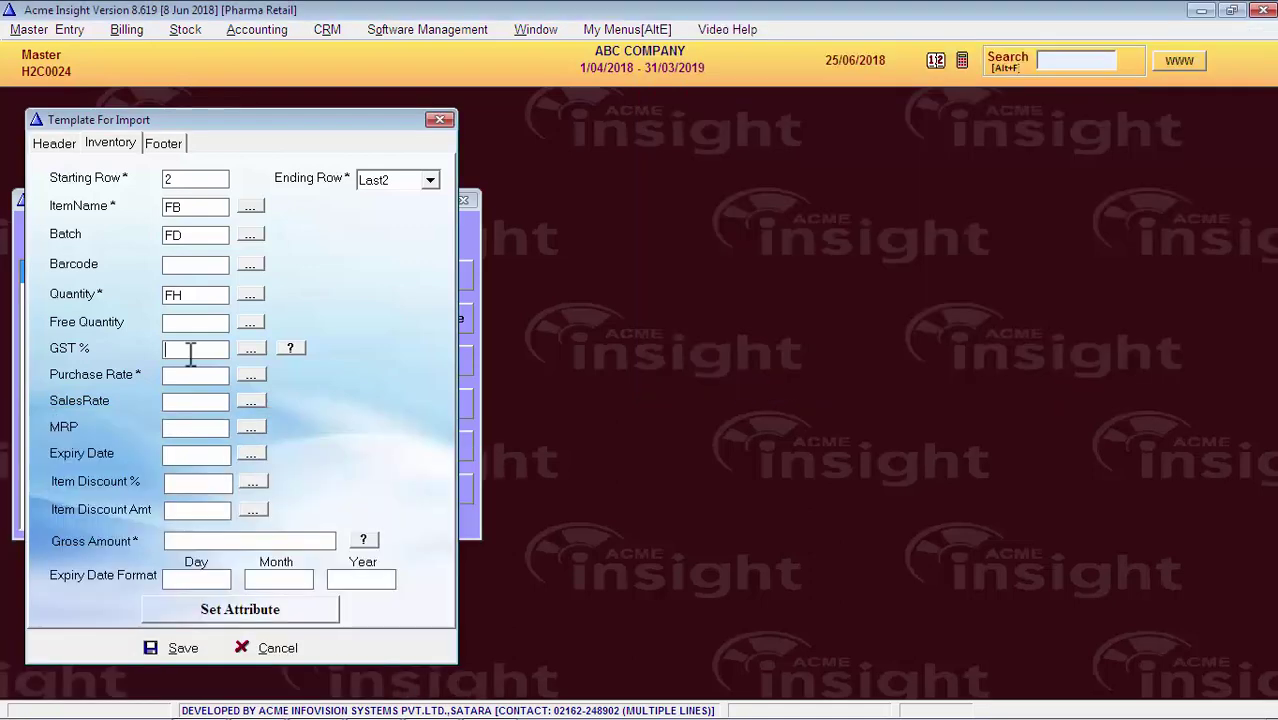
pyautogui.write('C(')
pyautogui.hotkey('alt', 'Tab')
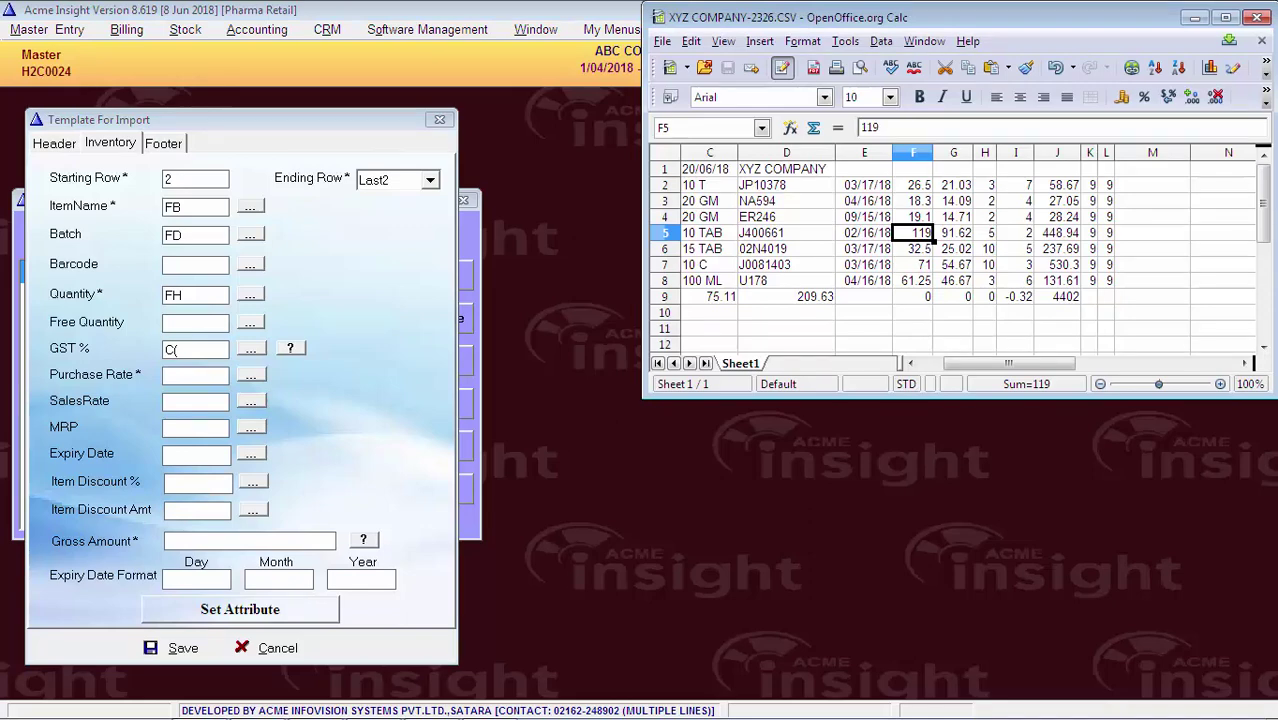
pyautogui.click(1089, 152)
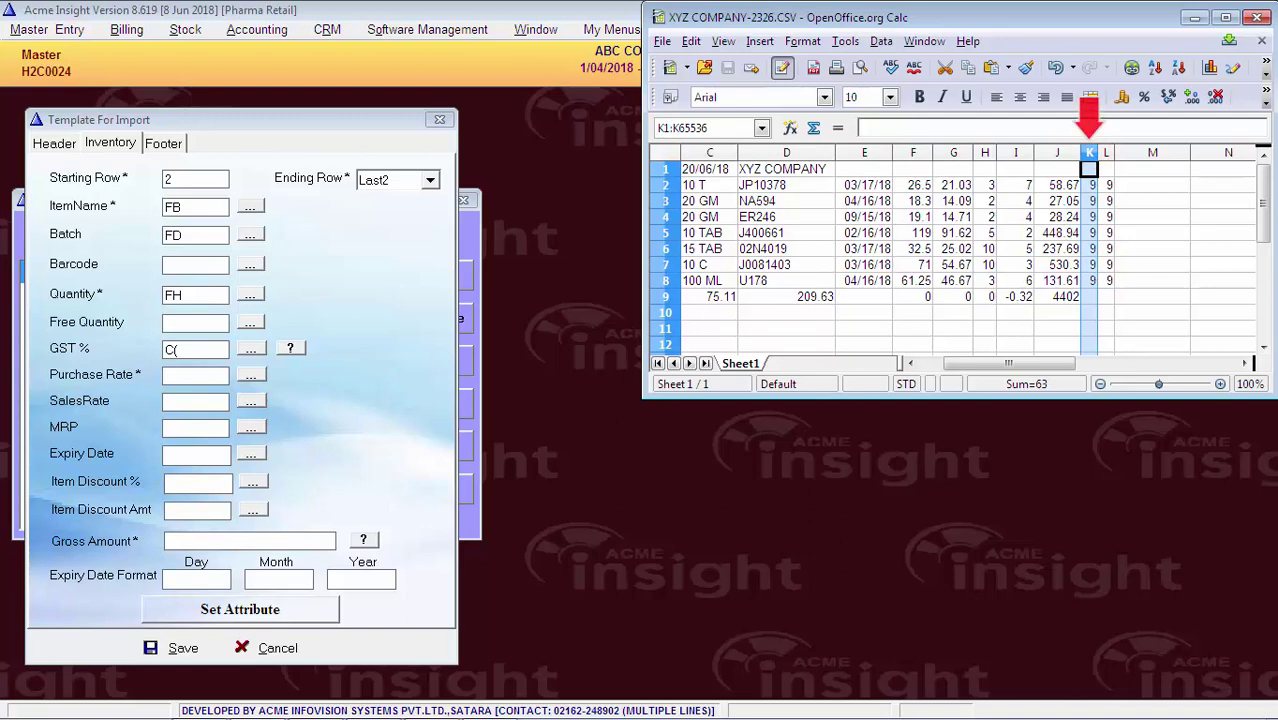
pyautogui.click(197, 350)
pyautogui.write('C(K')
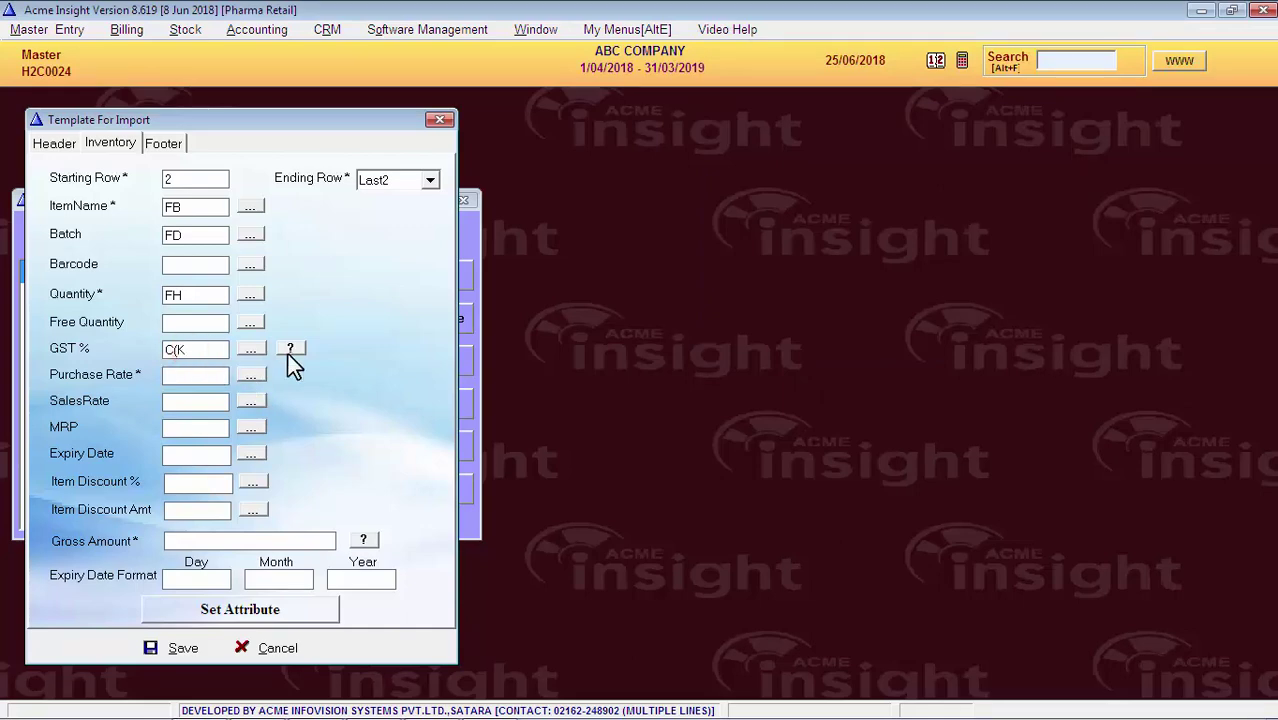
pyautogui.hotkey('alt', 'Tab')
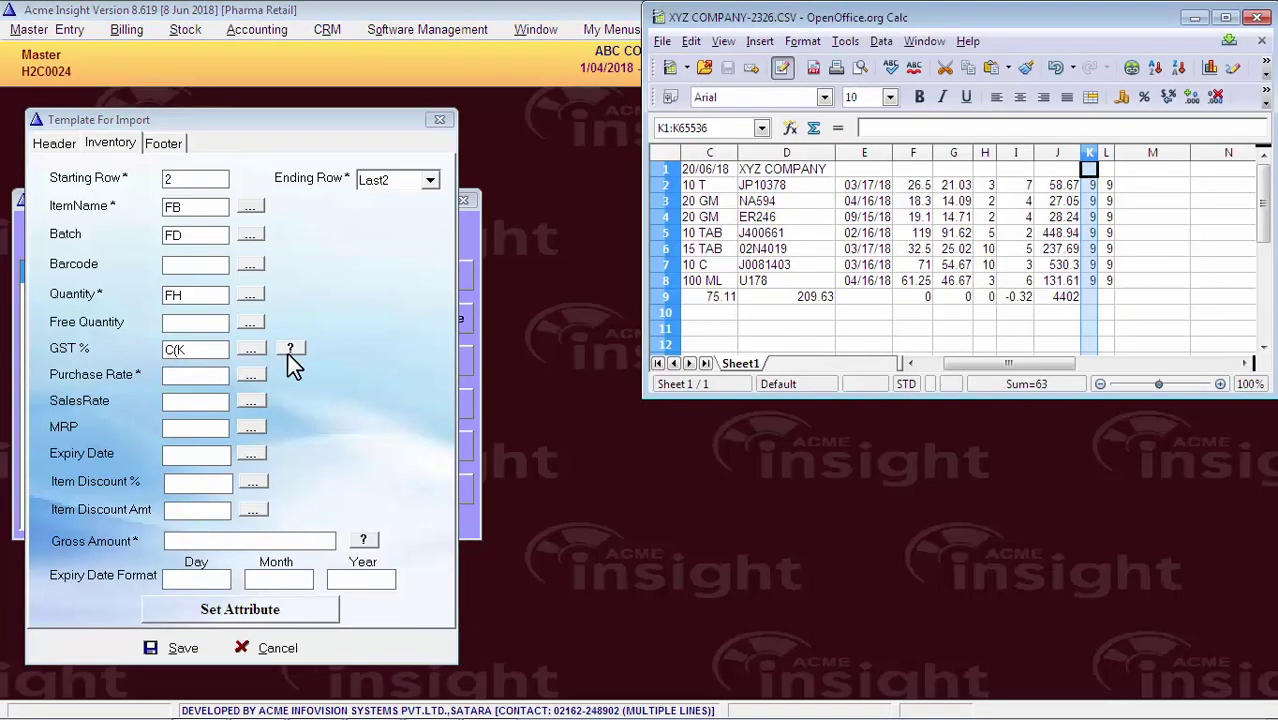
pyautogui.click(1108, 153)
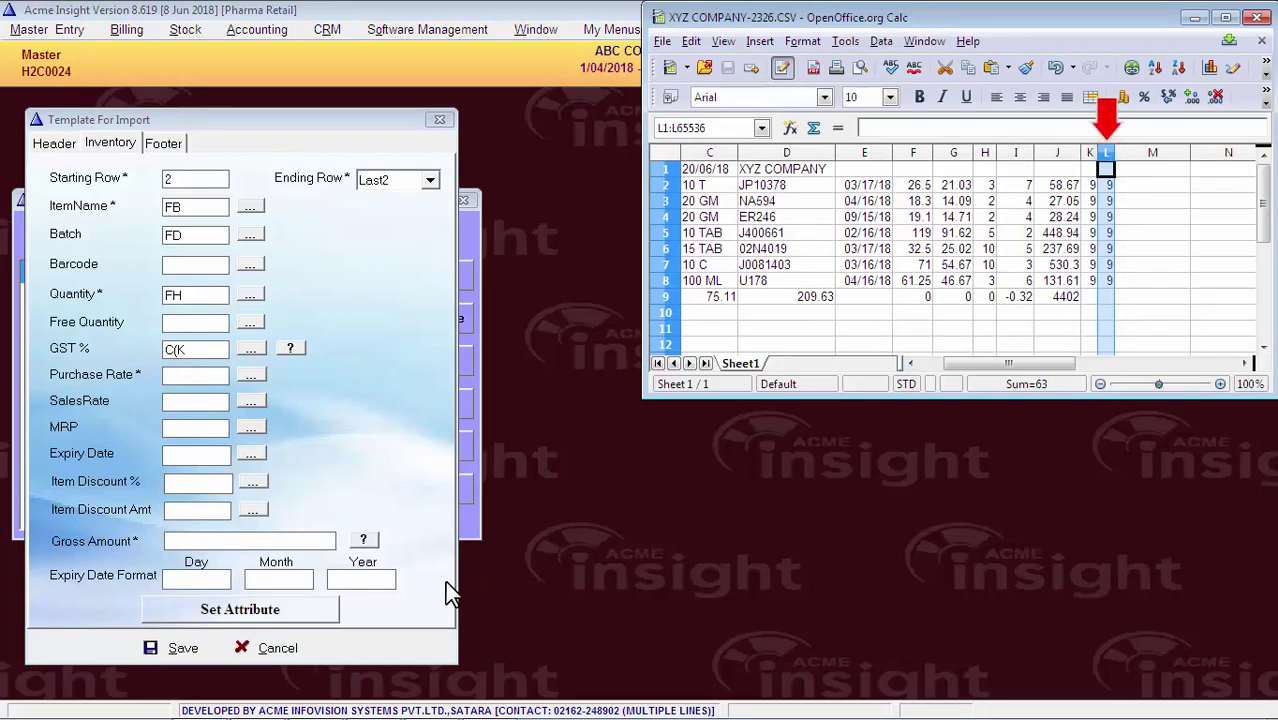
pyautogui.click(300, 365)
pyautogui.write('+L')
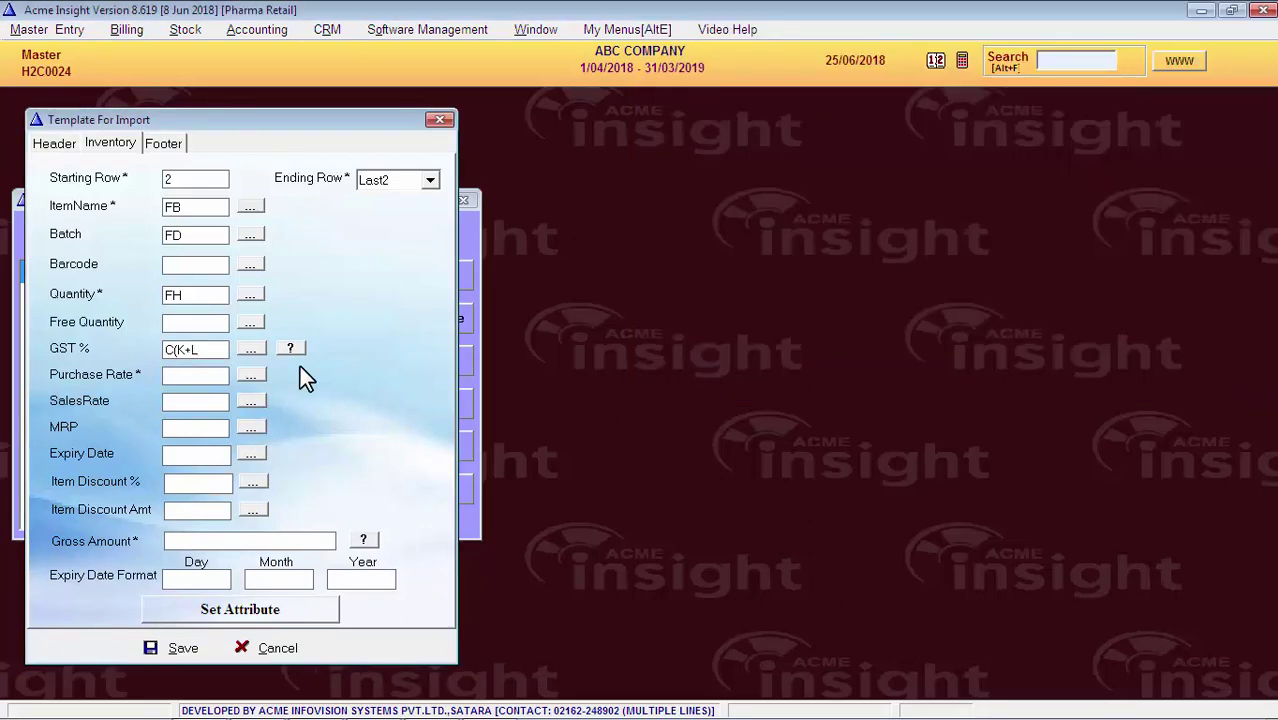
pyautogui.write(')')
# Locate the rate column in the CSV file and map Purchase Rate from Excel to column G
pyautogui.hotkey('alt', 'Tab')
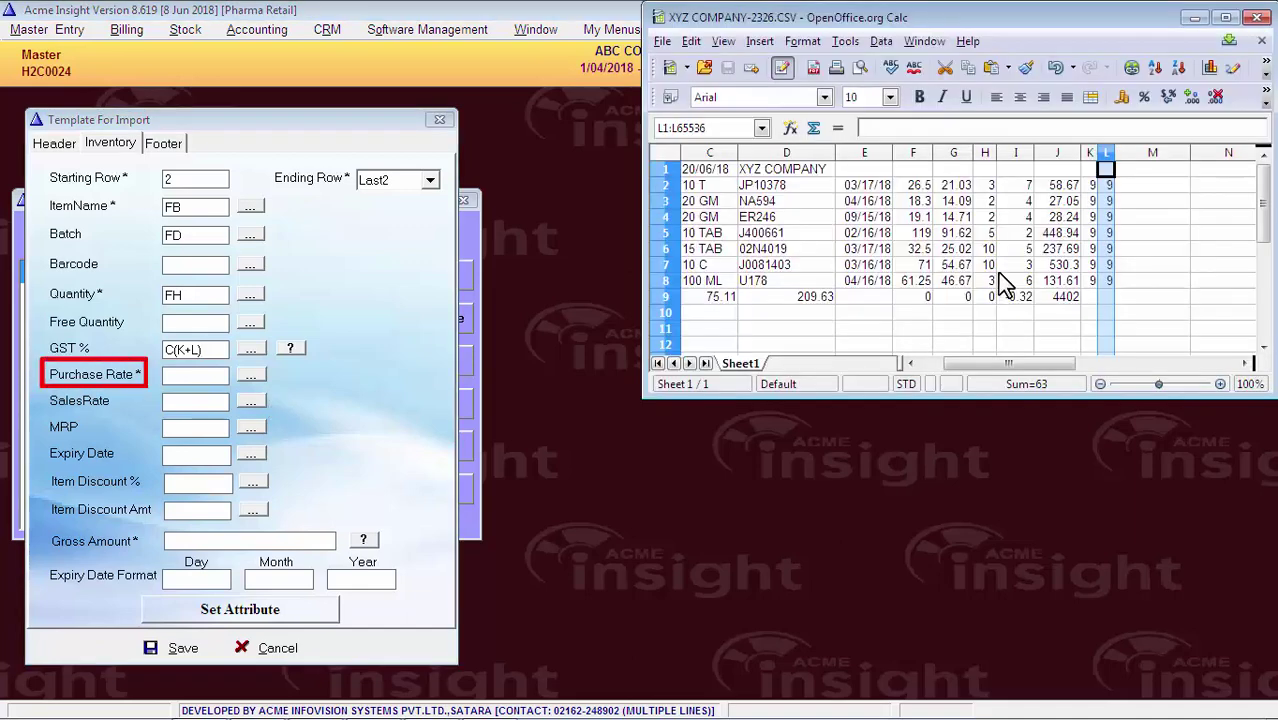
pyautogui.click(953, 153)
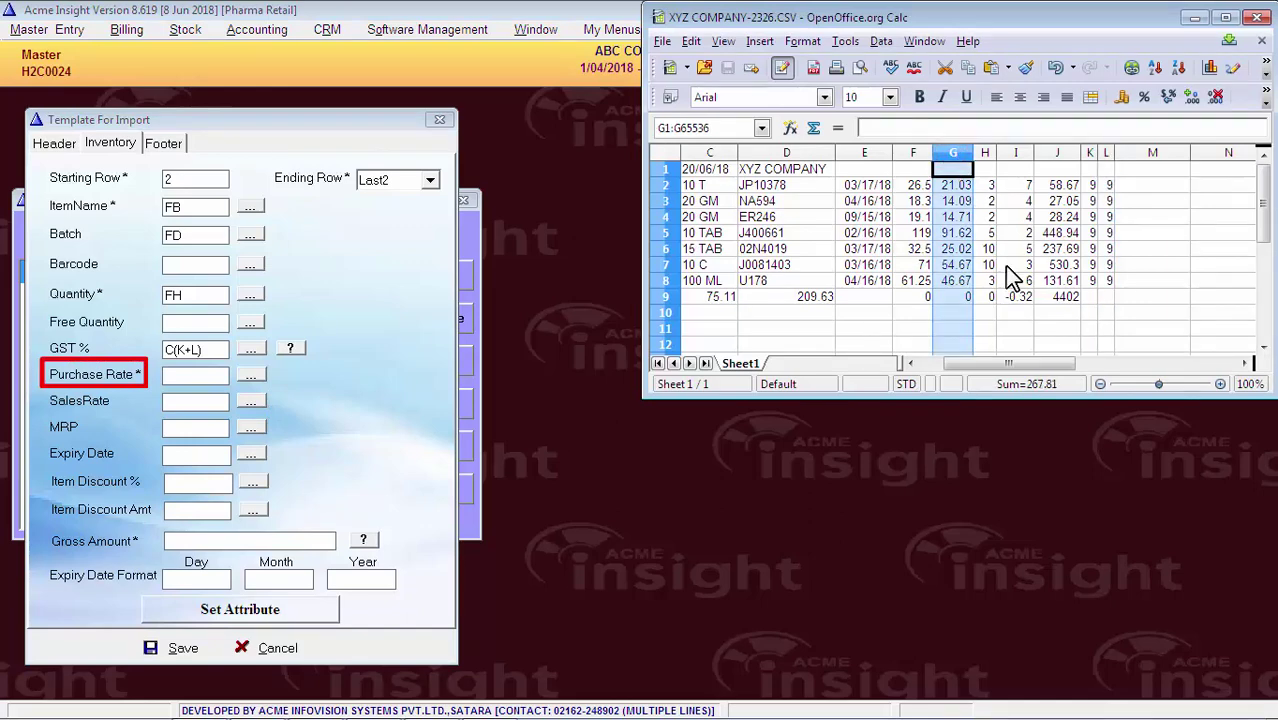
pyautogui.click(203, 376)
pyautogui.click(250, 376)
pyautogui.click(470, 280)
pyautogui.write('G')
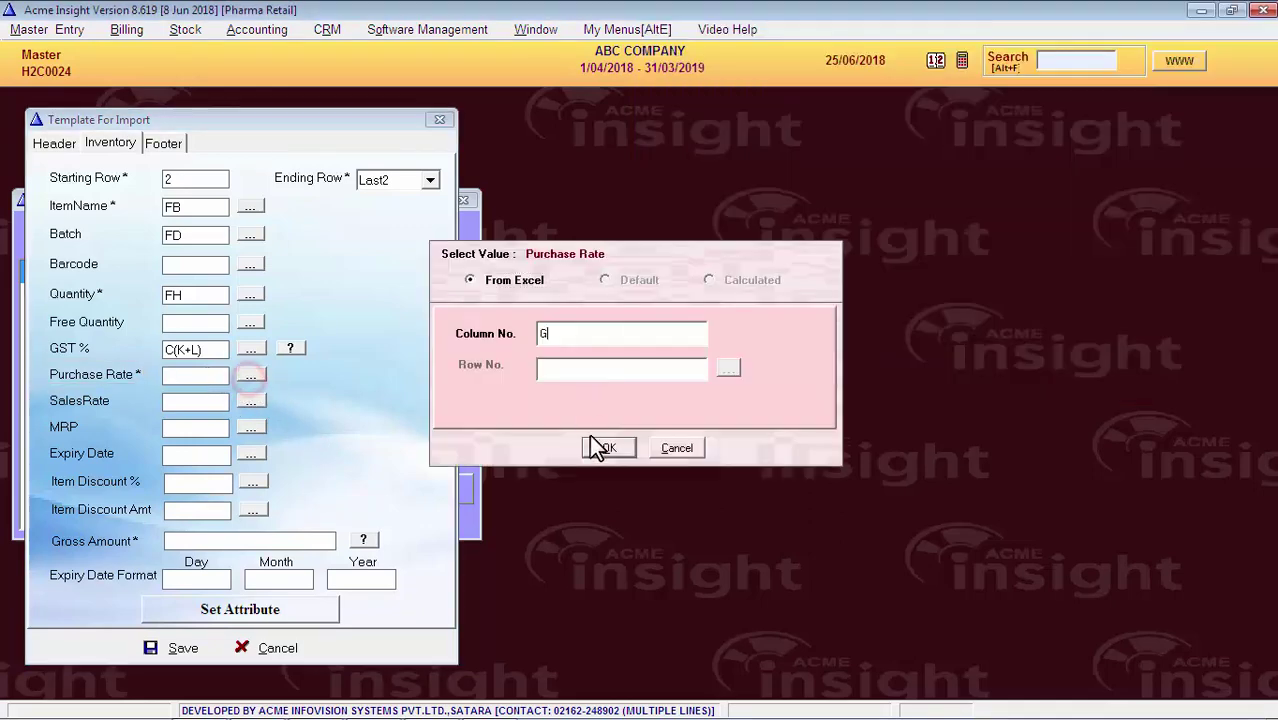
pyautogui.click(590, 440)
# Locate the selling price column in the CSV file and map SalesRate from Excel to column F
pyautogui.click(1146, 297)
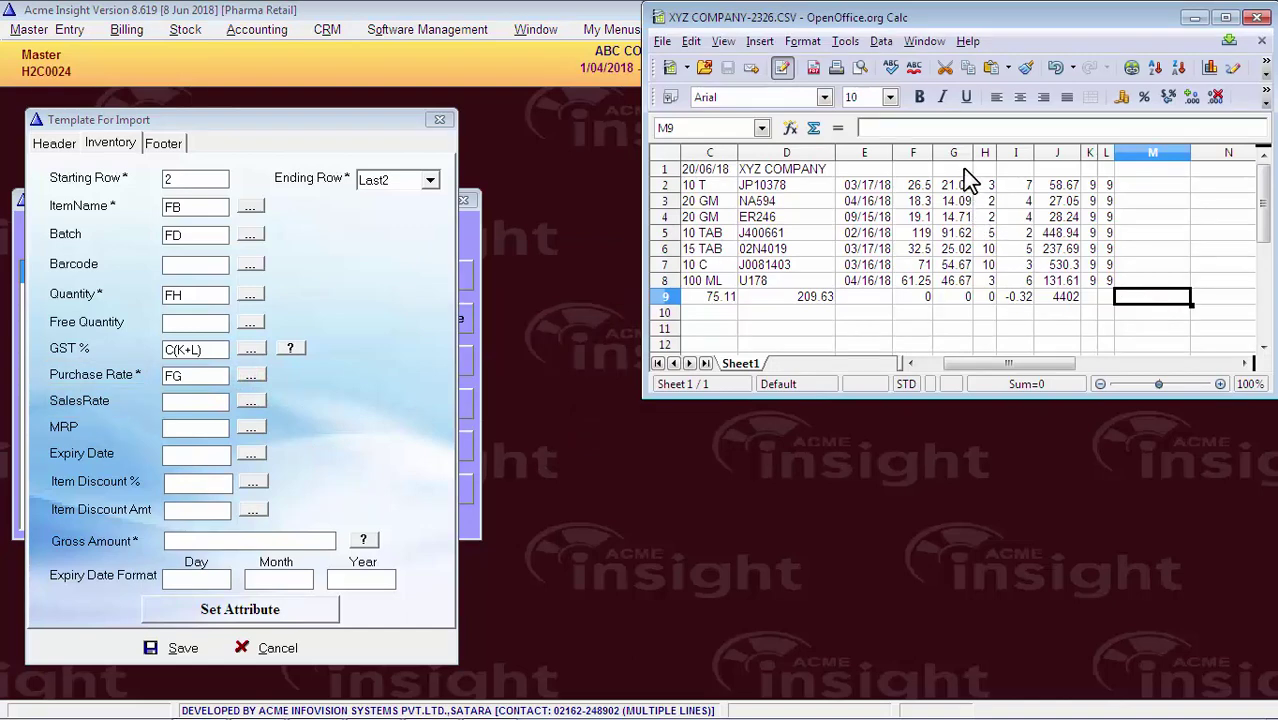
pyautogui.click(914, 154)
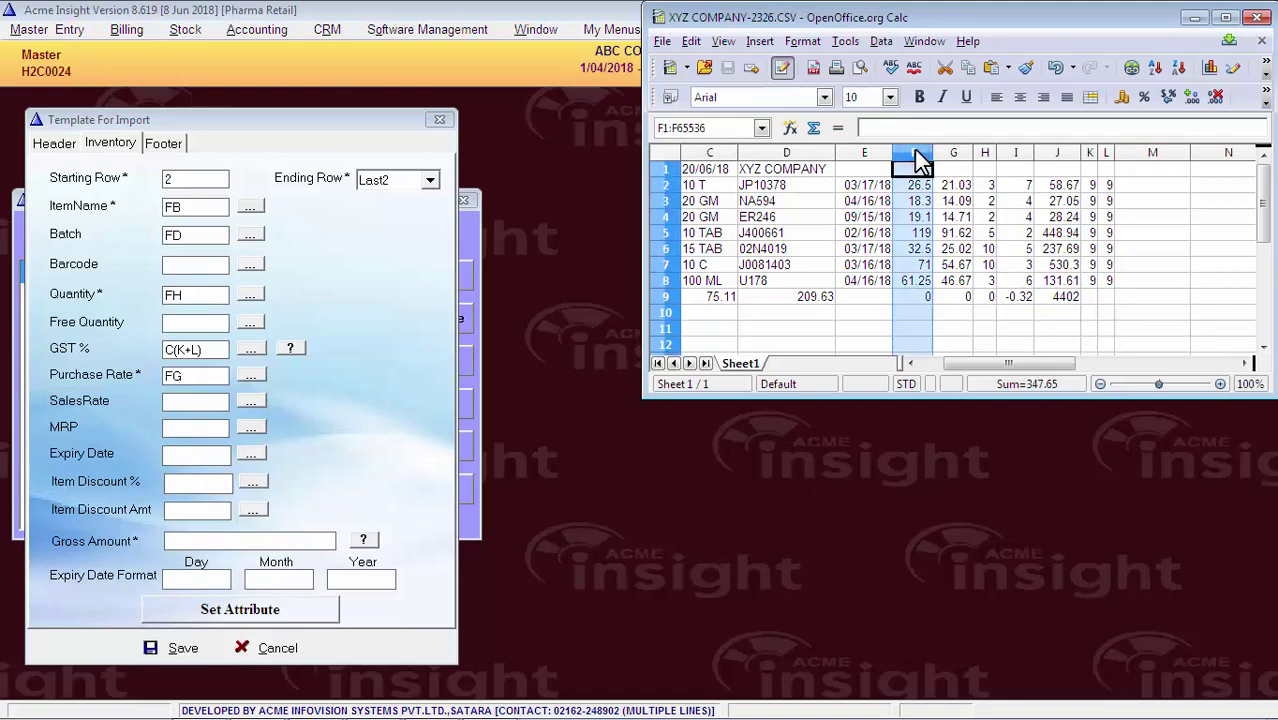
pyautogui.click(195, 401)
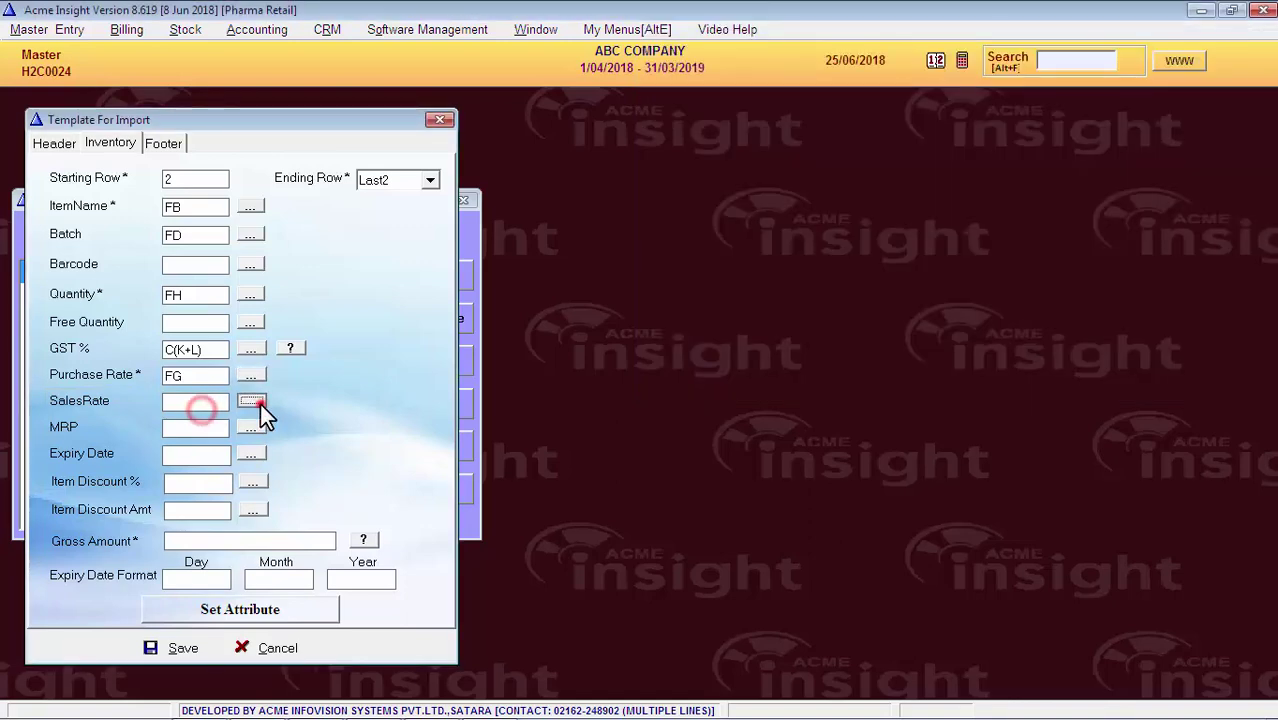
pyautogui.click(250, 401)
pyautogui.write('F')
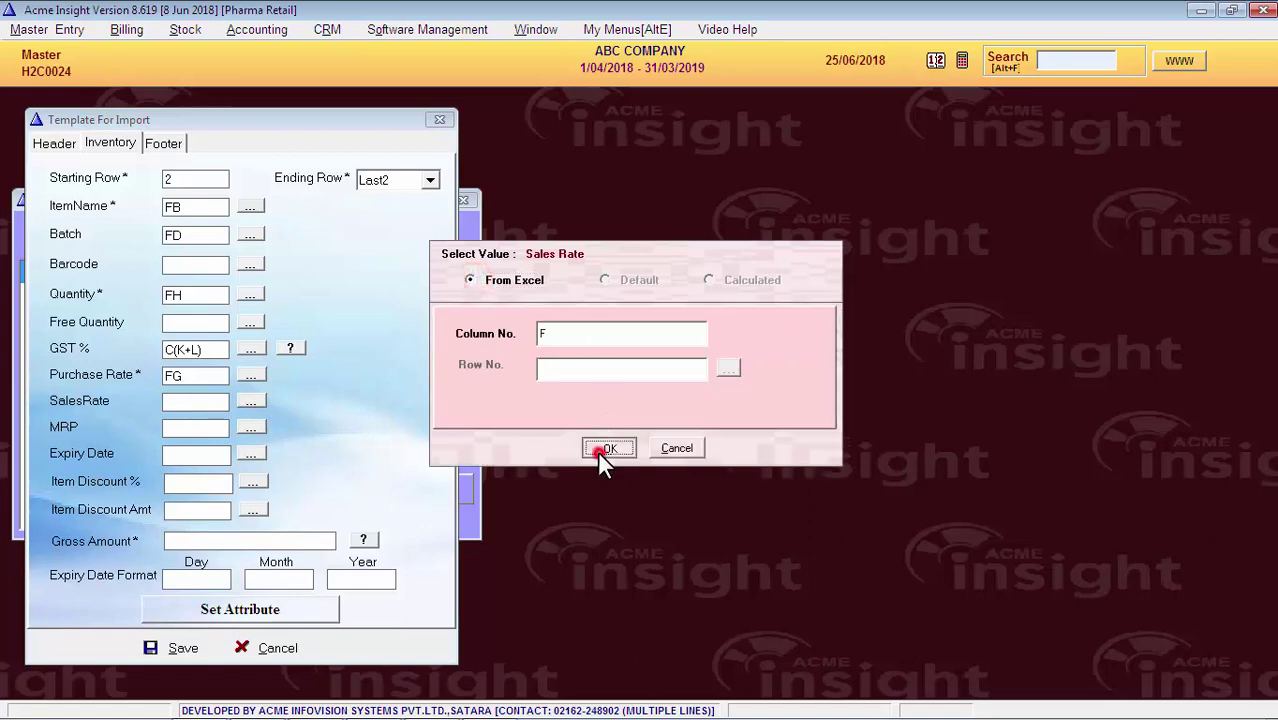
pyautogui.click(600, 450)
# Map MRP from Excel to column F and Expiry Date from Excel to column E
pyautogui.click(260, 428)
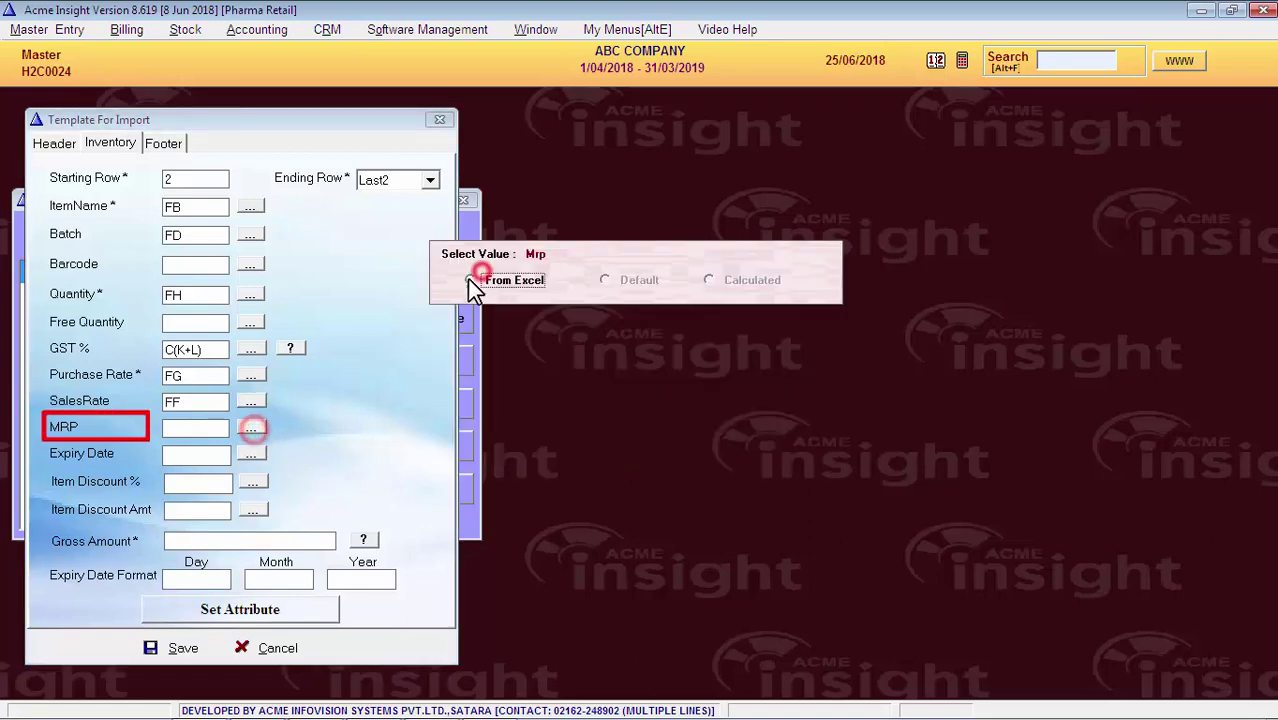
pyautogui.write('F')
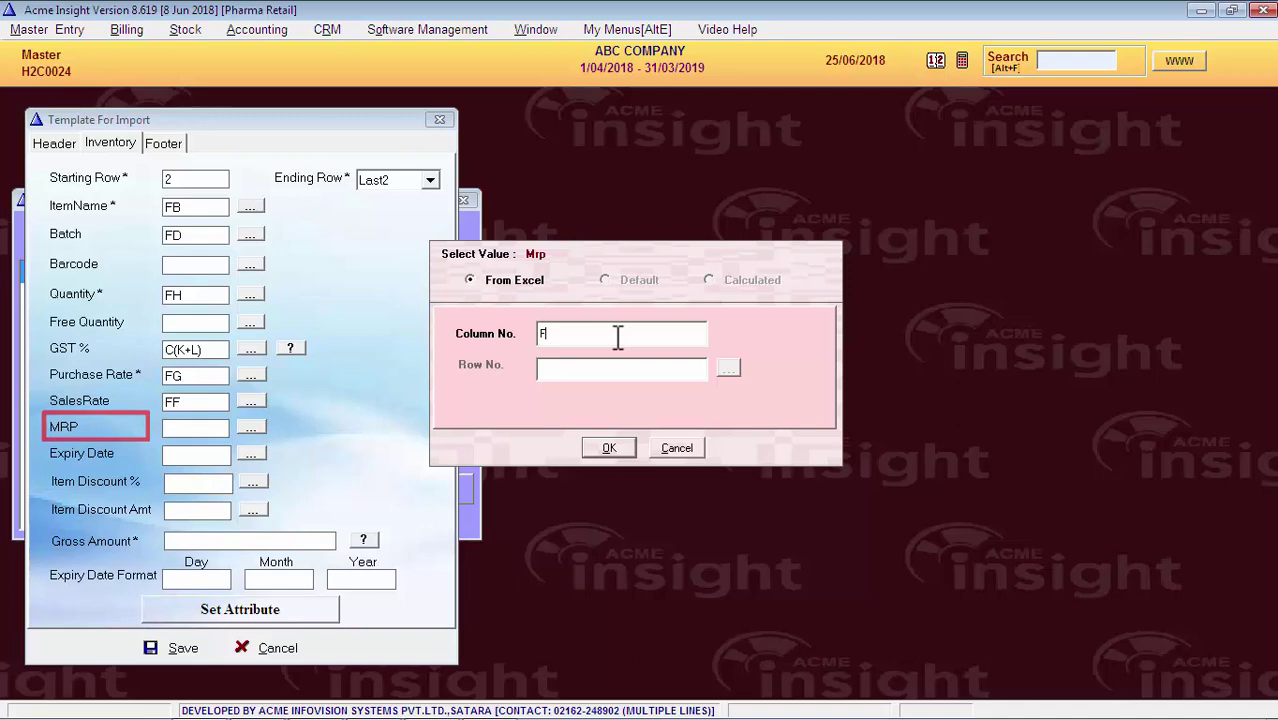
pyautogui.click(611, 445)
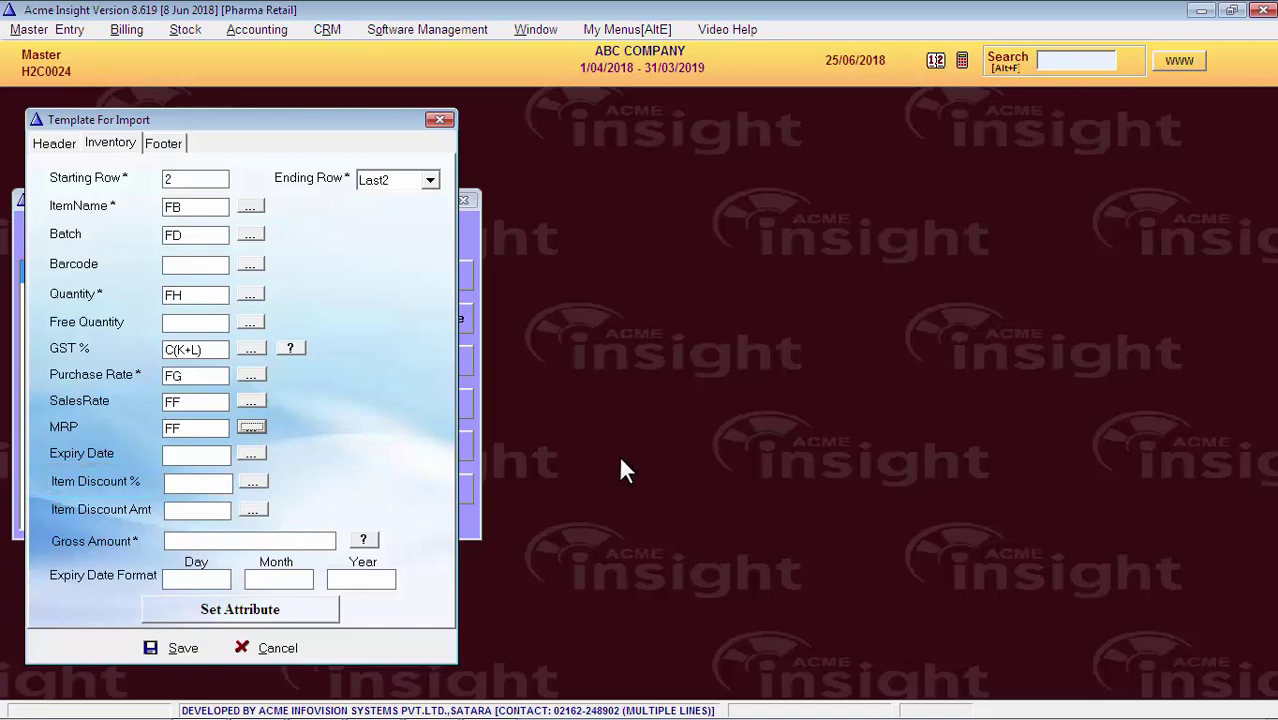
pyautogui.click(251, 454)
pyautogui.click(466, 277)
pyautogui.write('E')
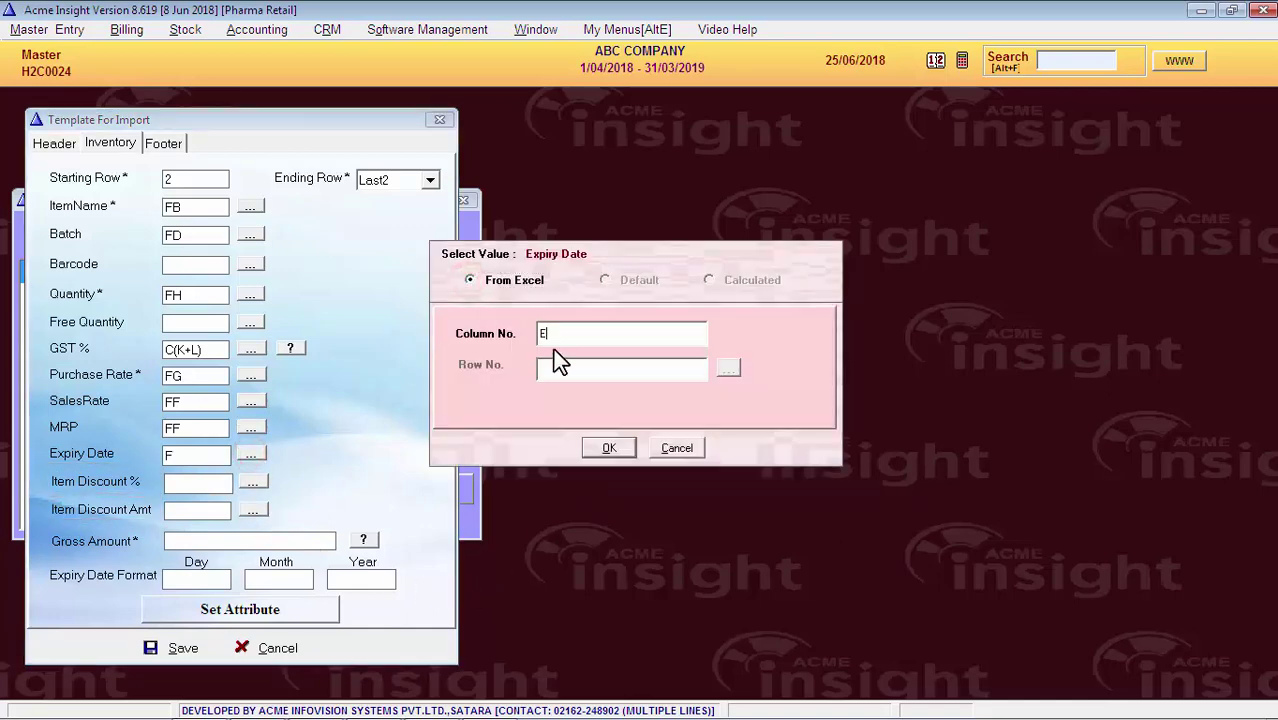
pyautogui.click(600, 447)
# Map the Item Discount % field from Excel to column I
pyautogui.click(252, 482)
pyautogui.click(468, 280)
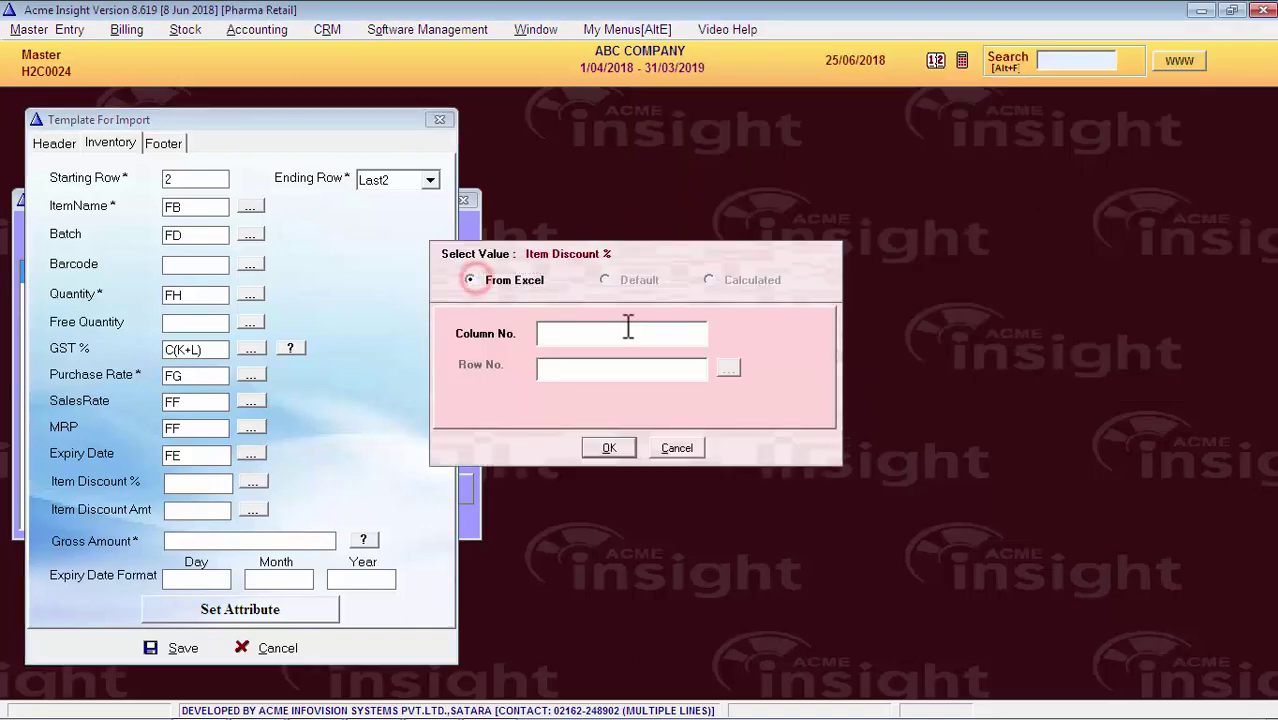
pyautogui.click(607, 448)
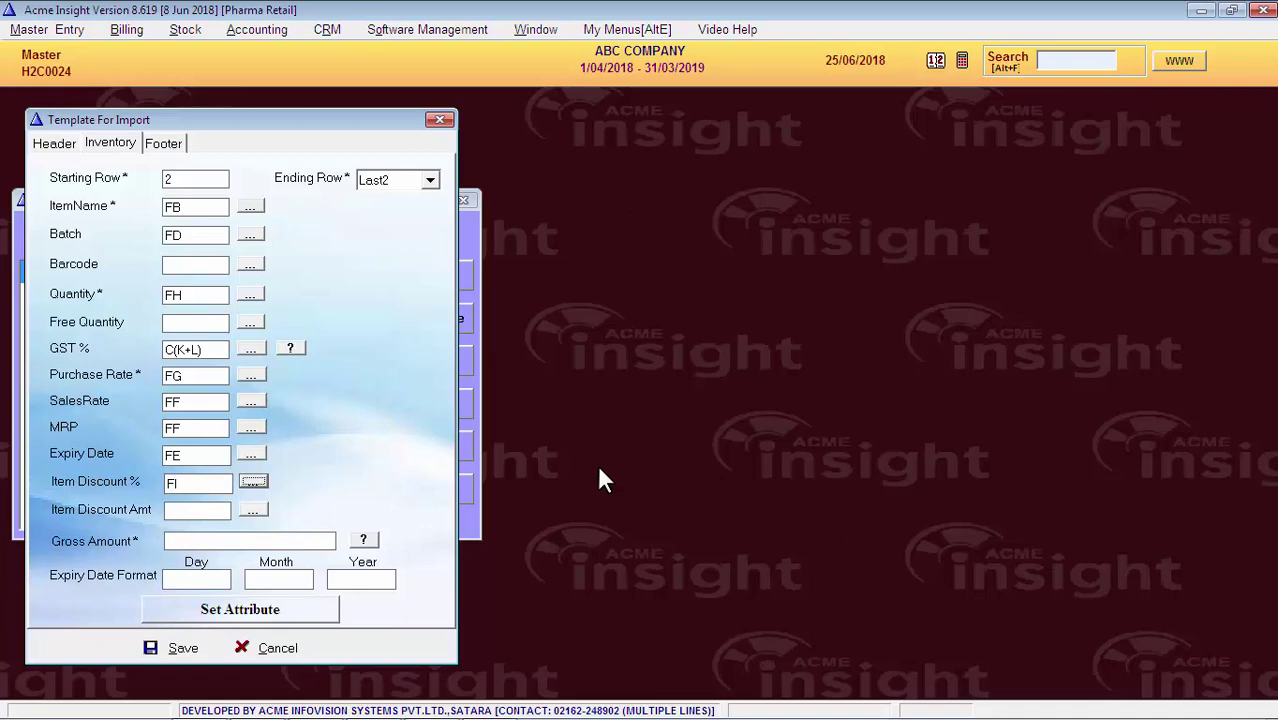
# Consult the Gross Amount help and set Gross Amount to C(H*G), multiplying the CSV file's quantity and rate columns
pyautogui.hotkey('alt', 'Tab')
pyautogui.click(1150, 297)
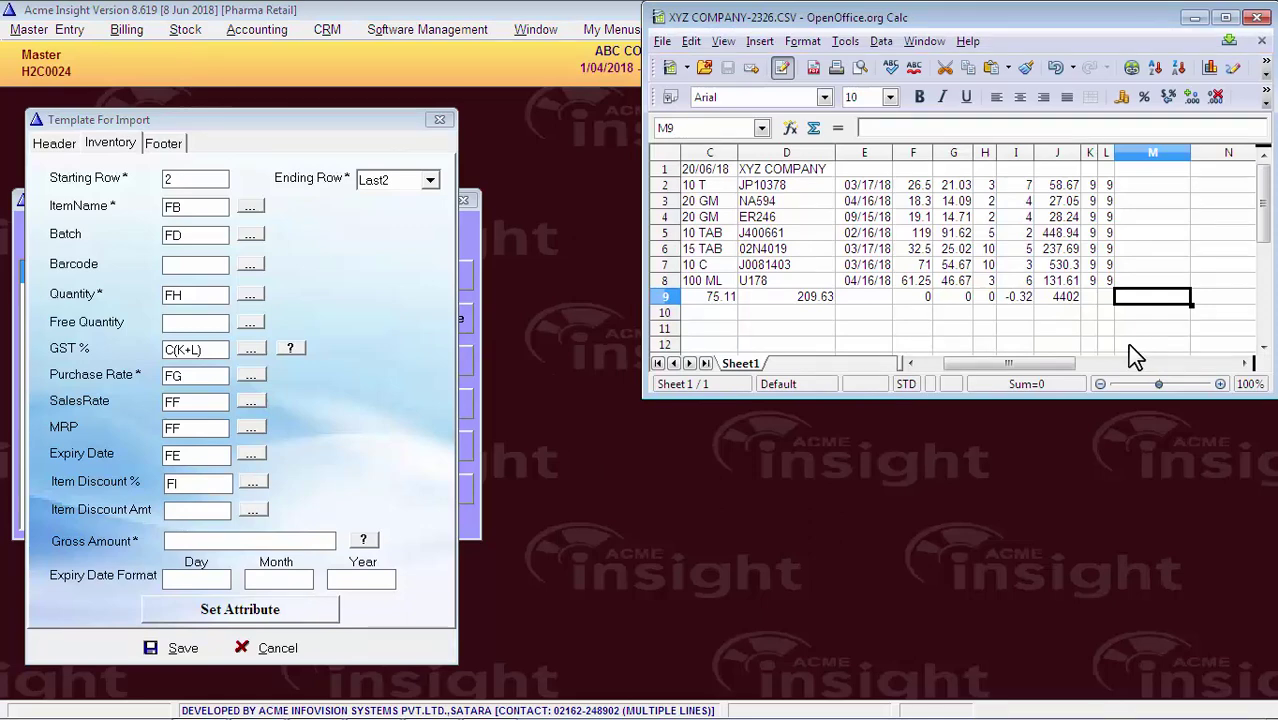
pyautogui.click(363, 540)
pyautogui.moveTo(529, 220); pyautogui.dragTo(146, 102)
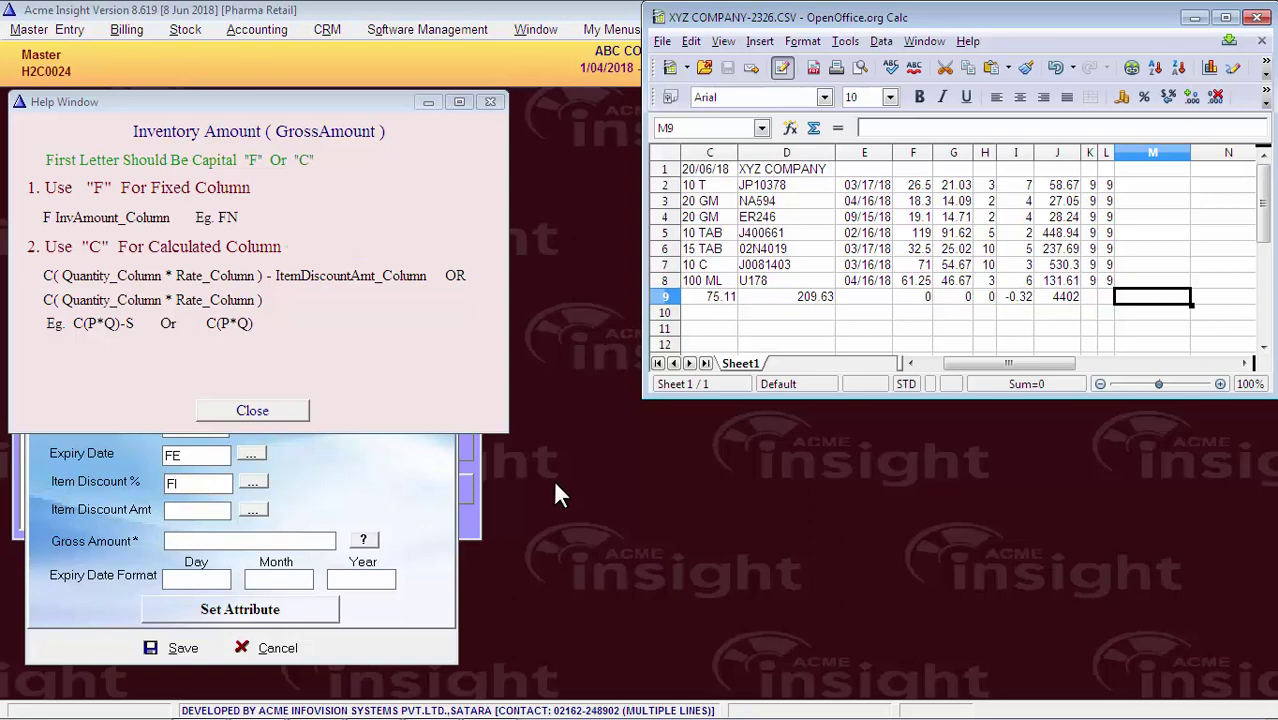
pyautogui.click(985, 152)
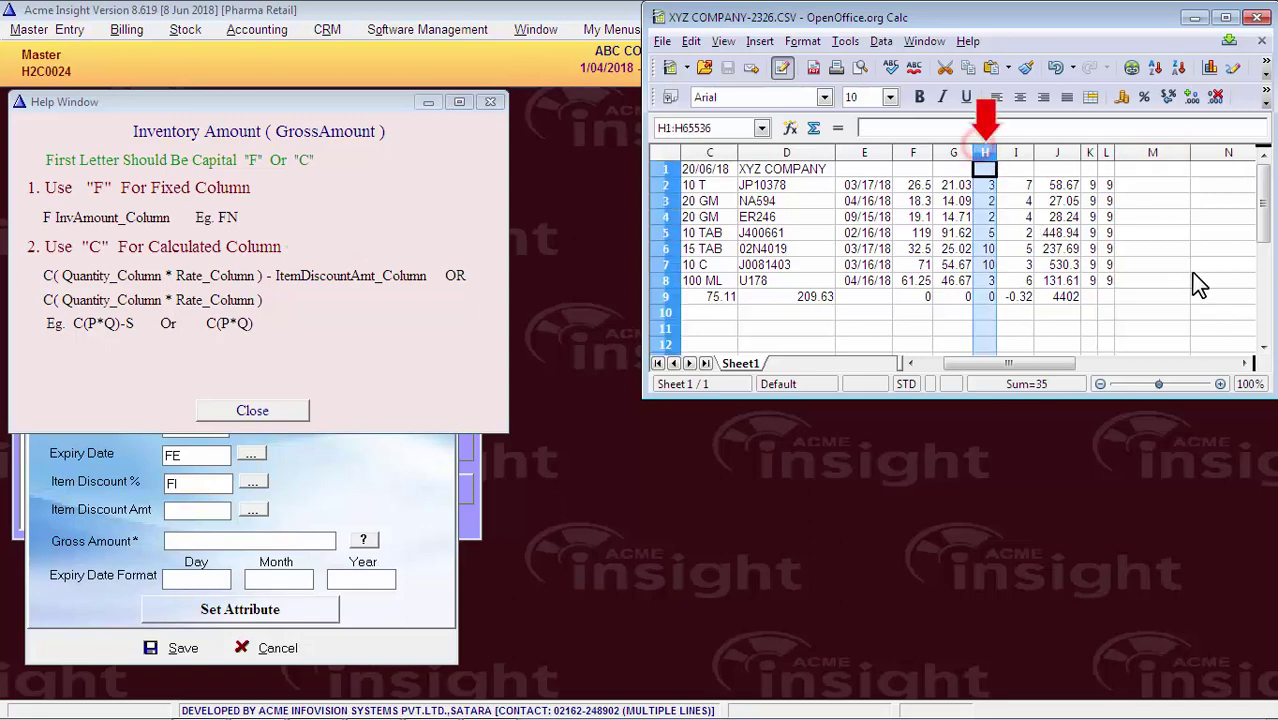
pyautogui.click(262, 410)
pyautogui.click(305, 540)
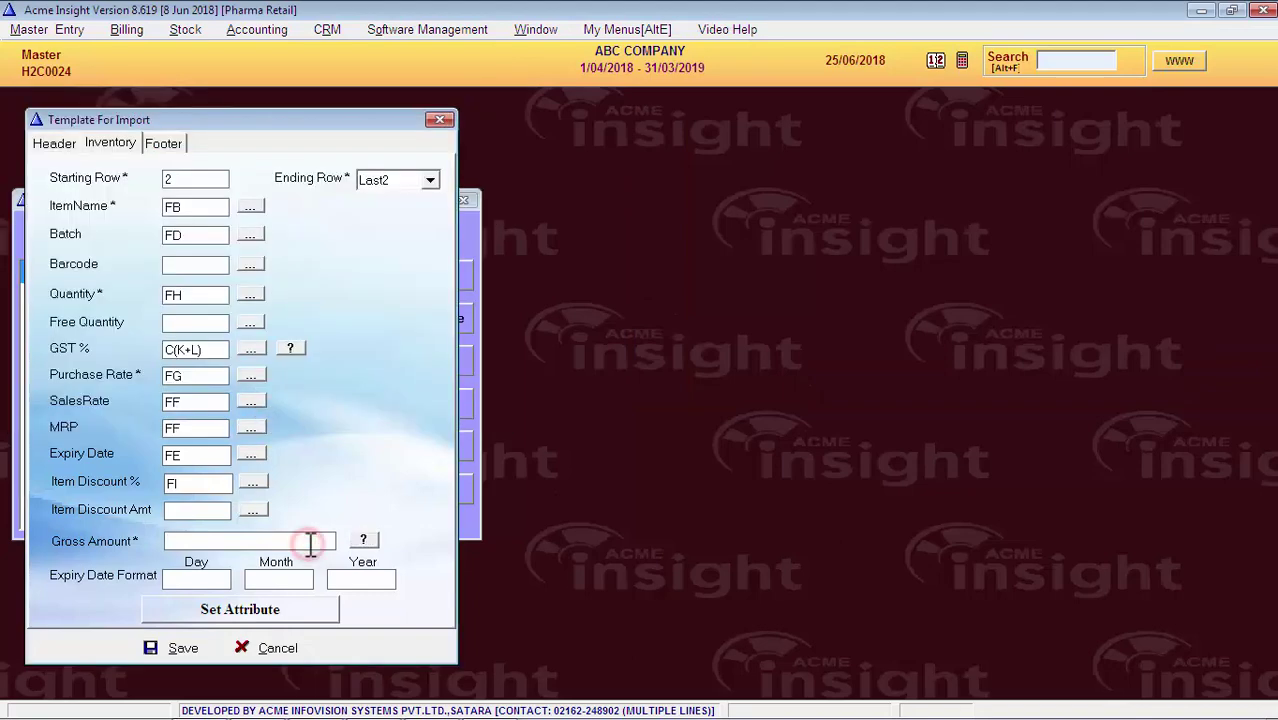
pyautogui.write('C(H')
pyautogui.hotkey('alt', 'Tab')
pyautogui.click(955, 155)
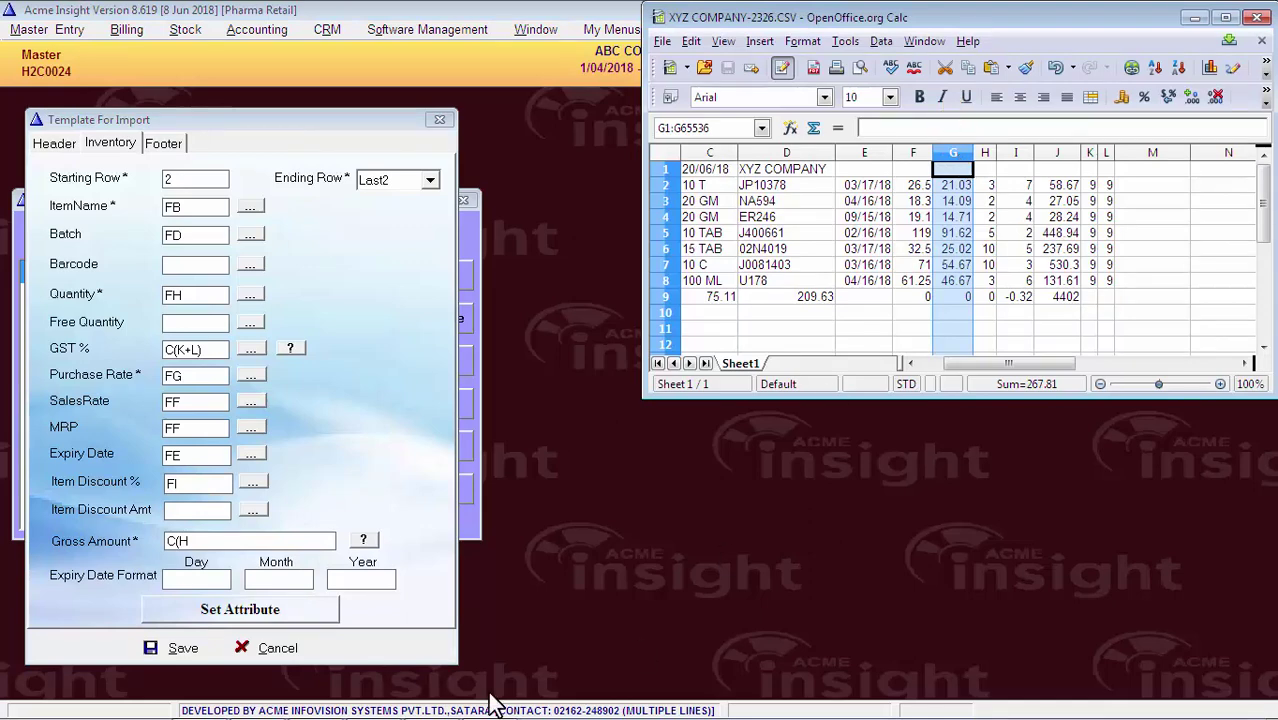
pyautogui.click(323, 541)
pyautogui.write('*G')
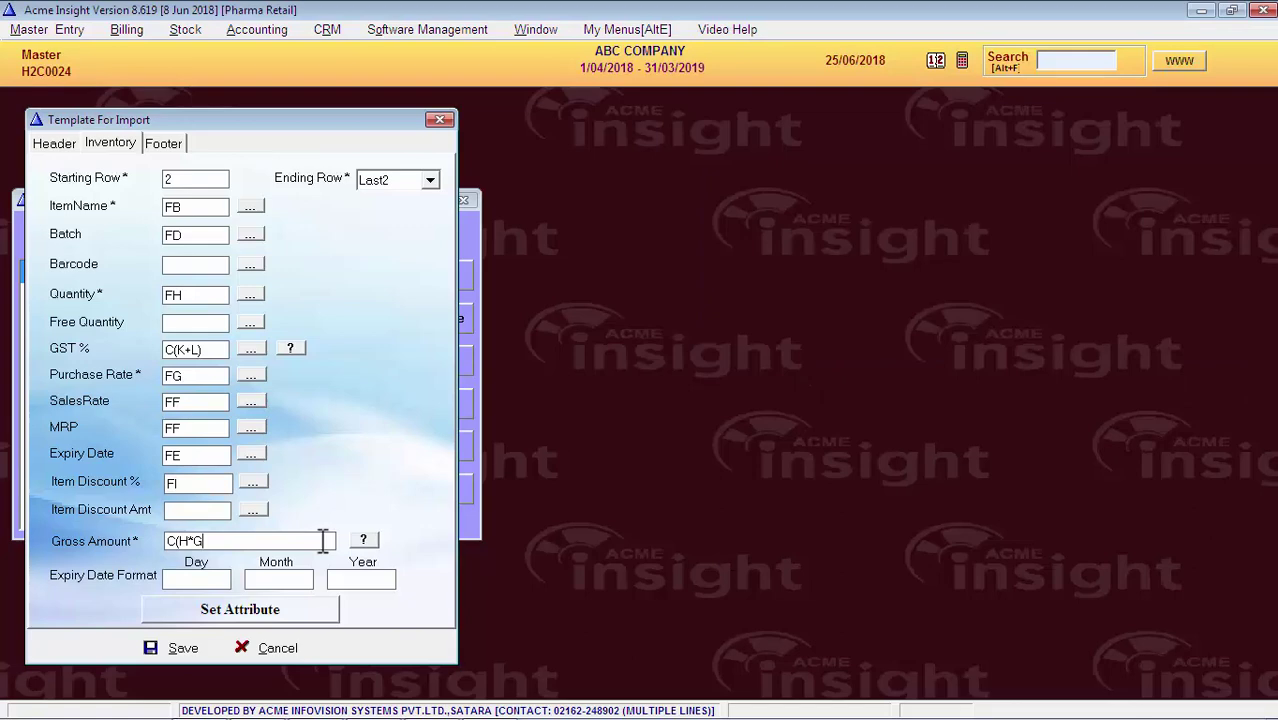
pyautogui.write(')')
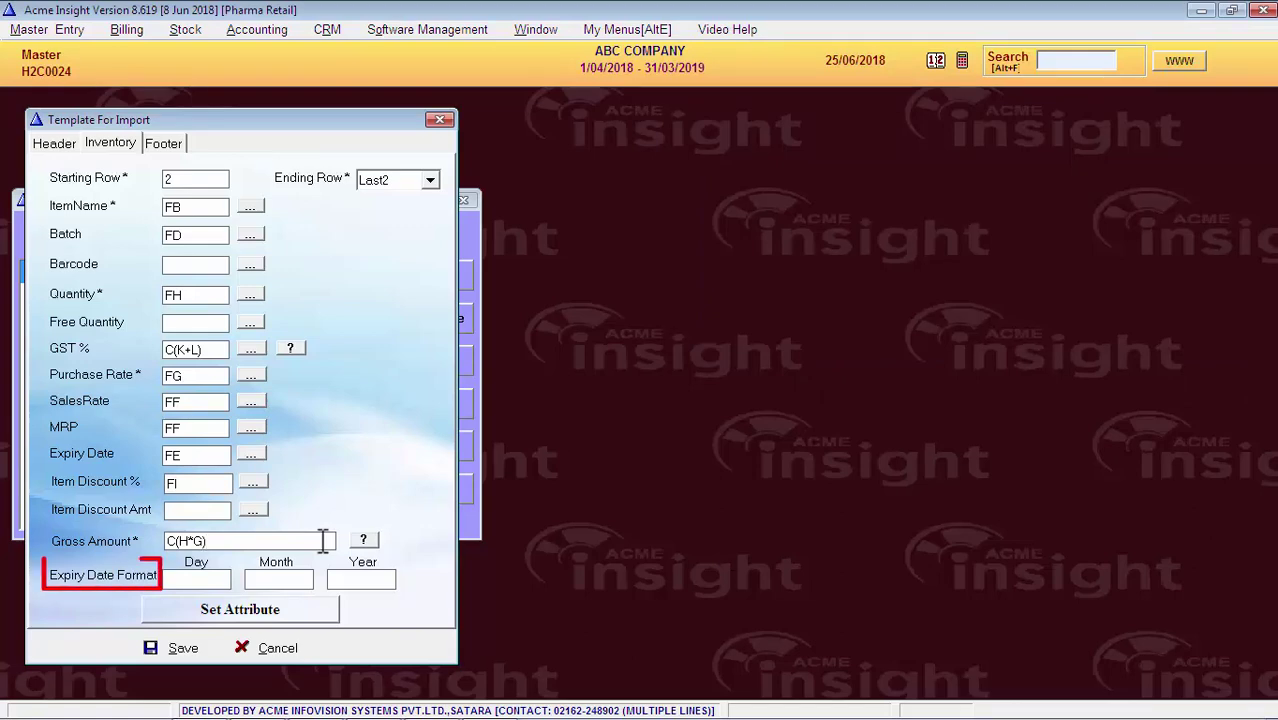
# Set the Expiry Date Format character positions to 1-2 for day, 4-5 for month and 7-8 for year
pyautogui.click(200, 578)
pyautogui.write('1-2')
pyautogui.click(296, 578)
pyautogui.write('4-5')
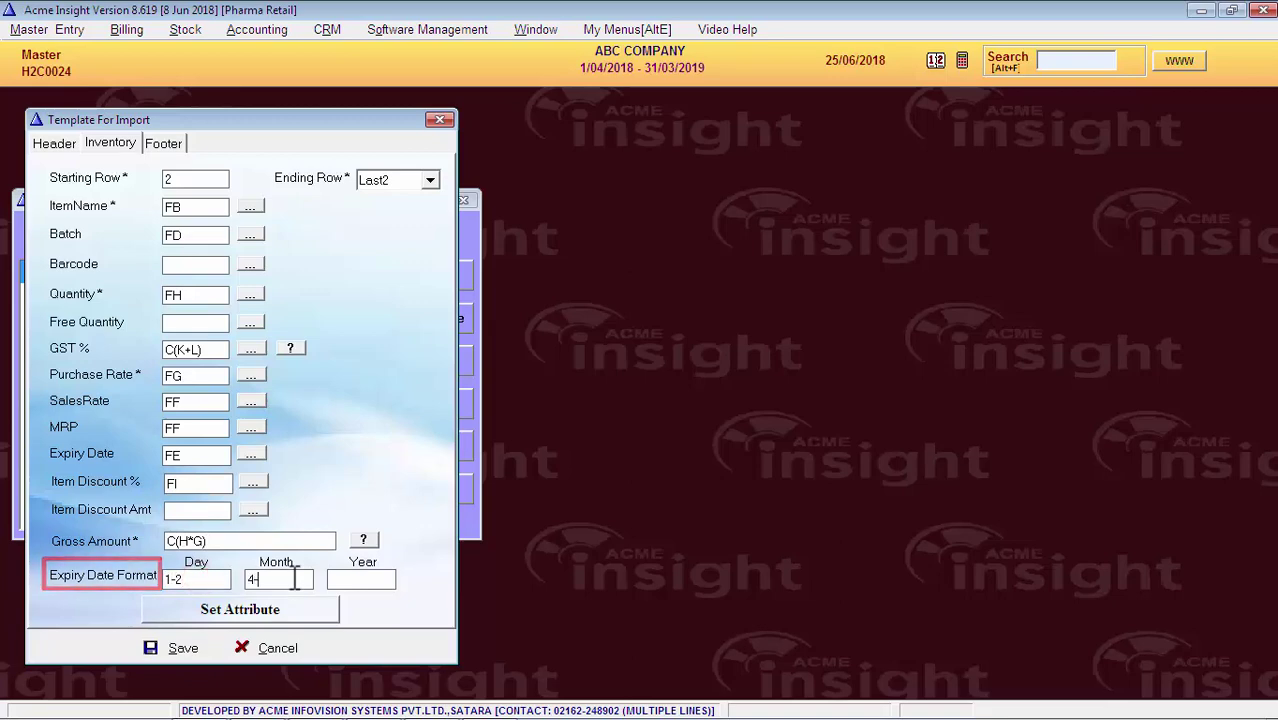
pyautogui.press('Tab')
pyautogui.write('7-8')
pyautogui.press('Tab')
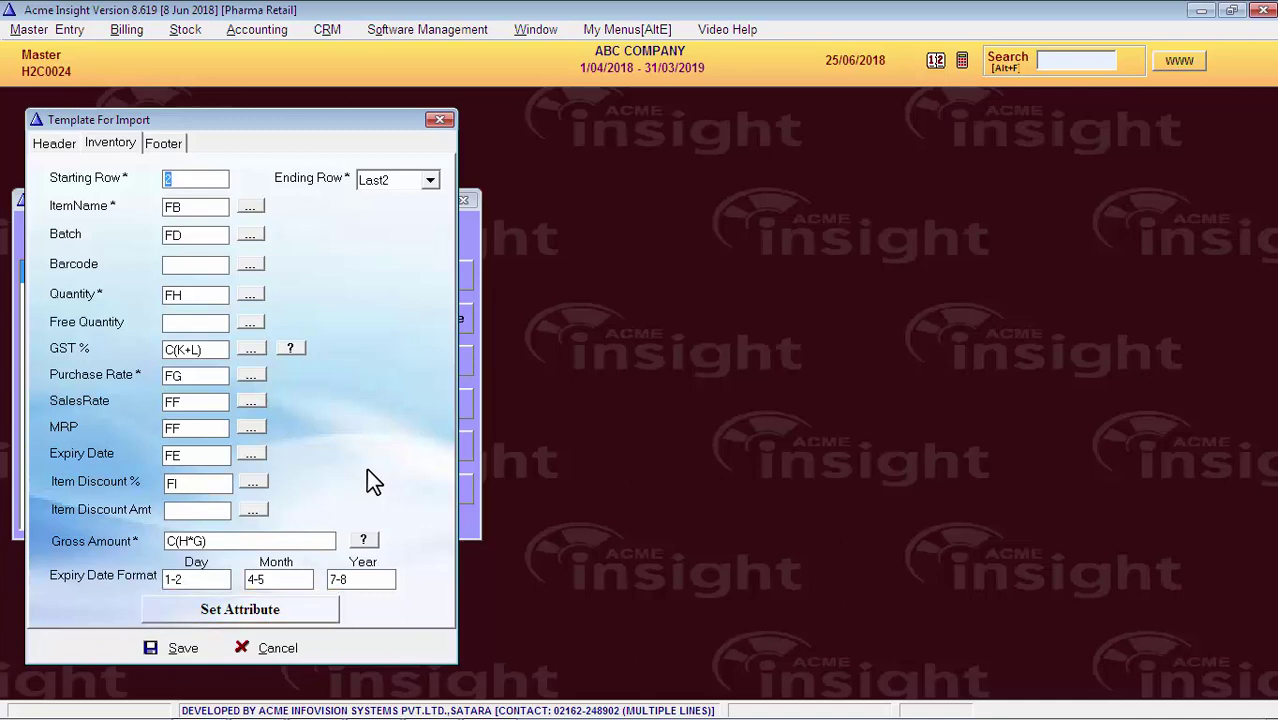
# In the template's footer, set Disc Amount to C(J*C(K+L)) and view the discount help on column formats
pyautogui.click(170, 158)
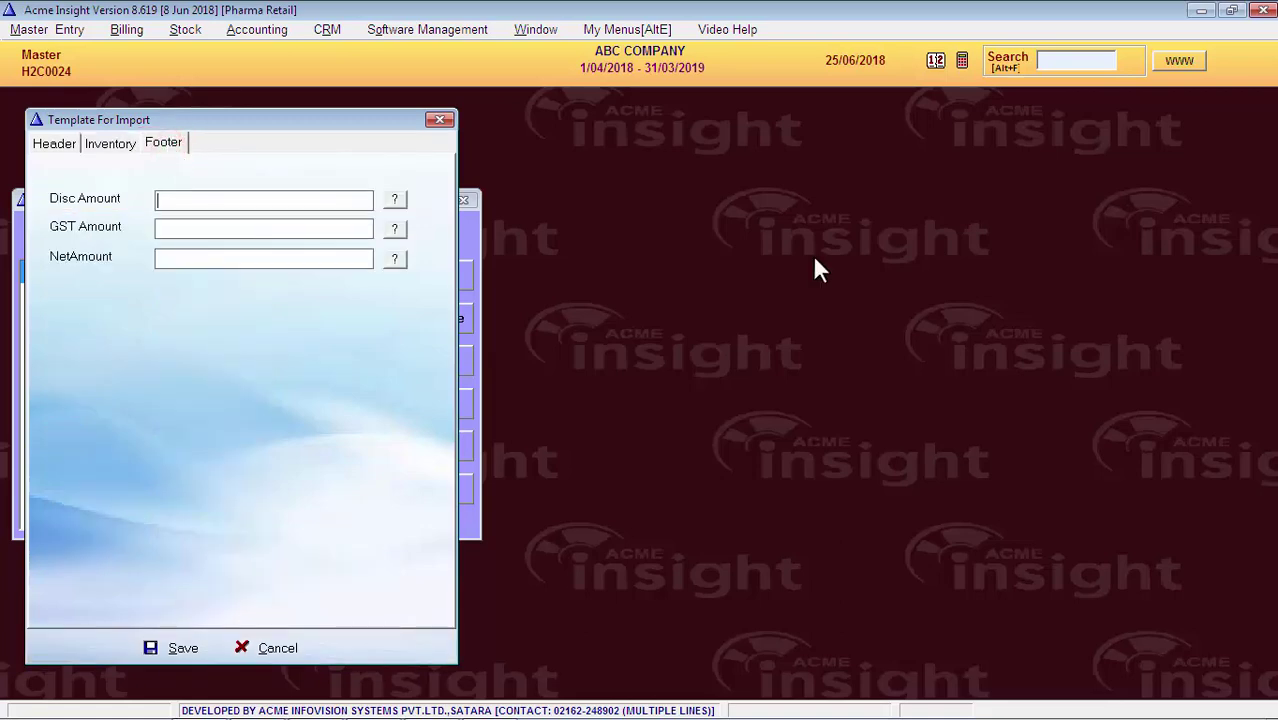
pyautogui.hotkey('alt', 'Tab')
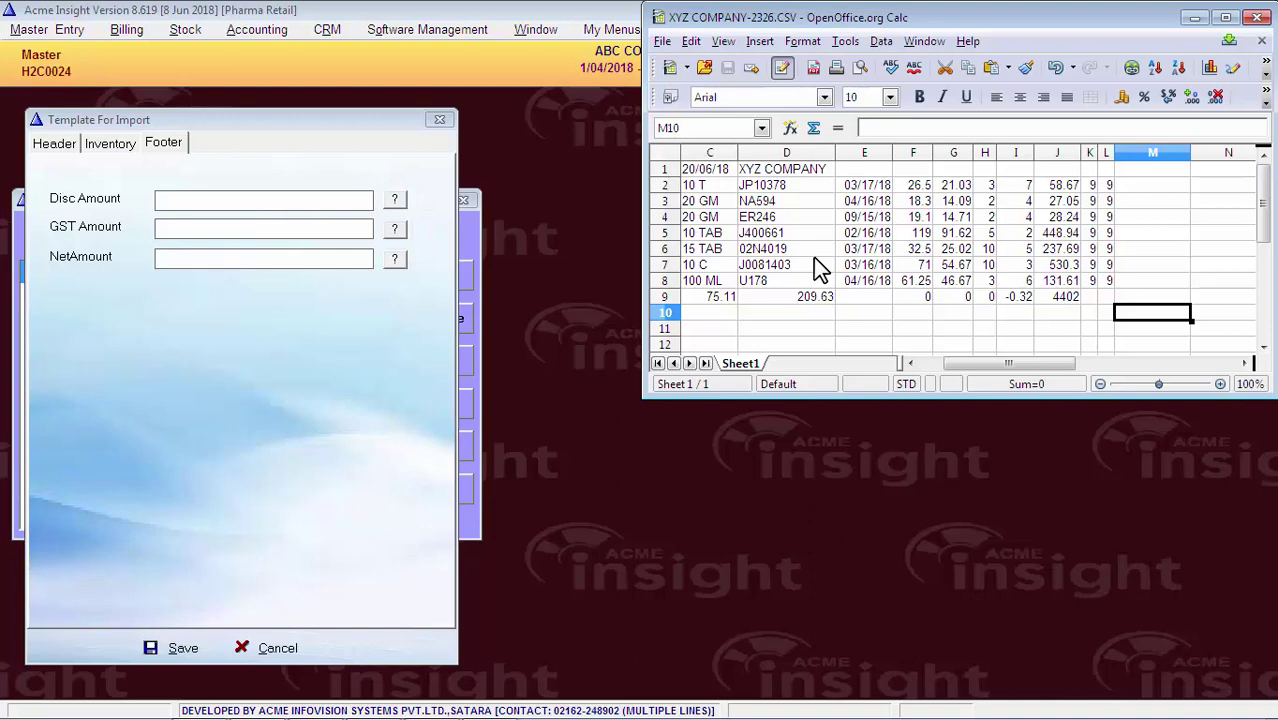
pyautogui.click(453, 100)
pyautogui.write('C')
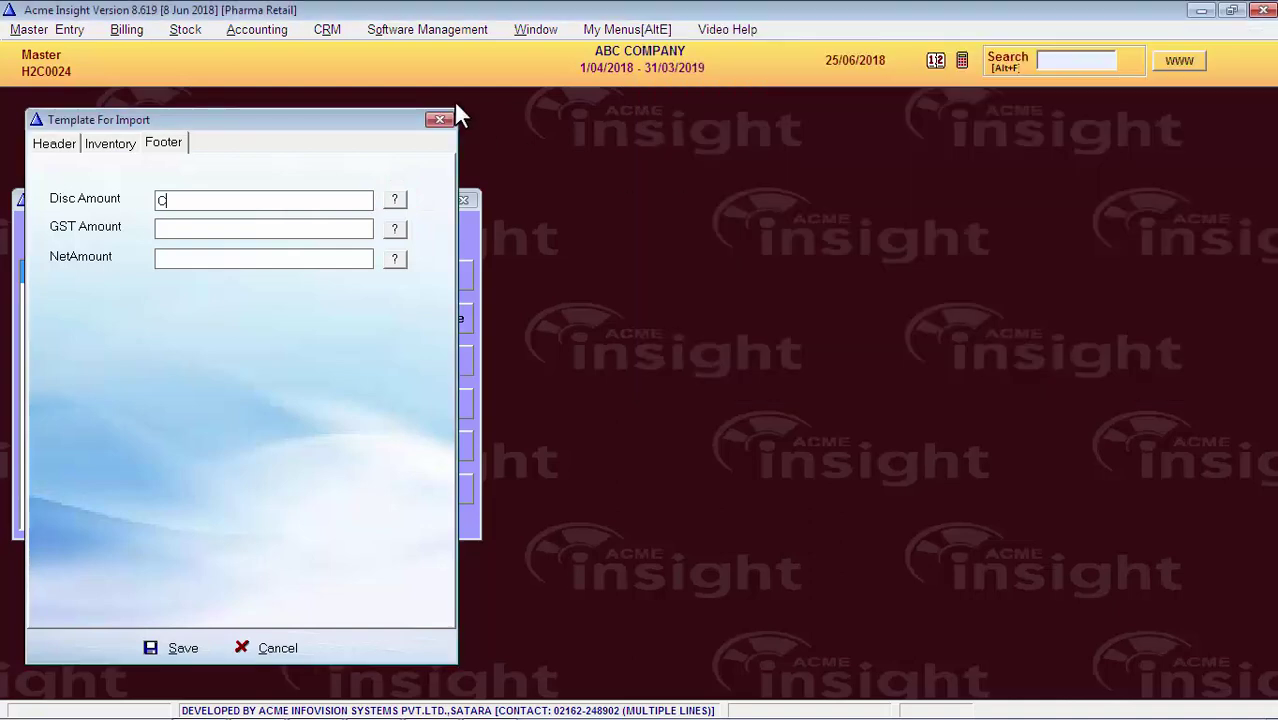
pyautogui.write('(J*C(K+L))')
pyautogui.press('Tab')
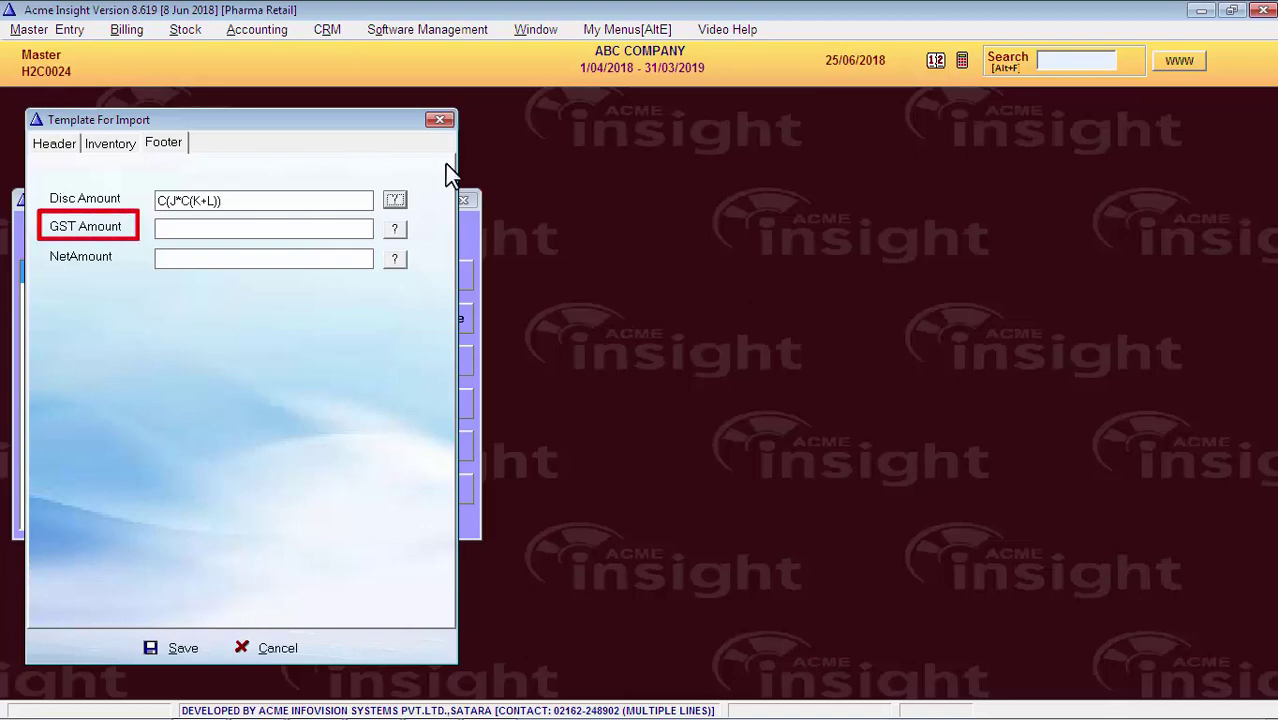
pyautogui.press('Return')
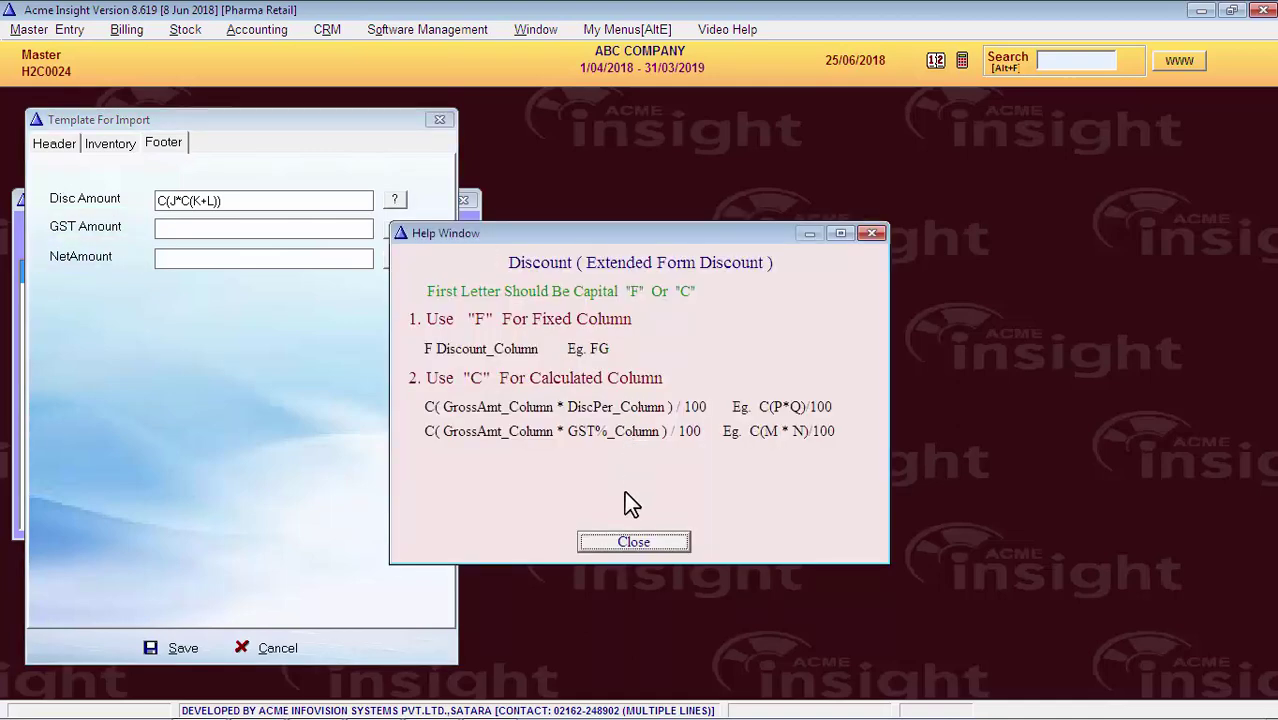
pyautogui.click(624, 536)
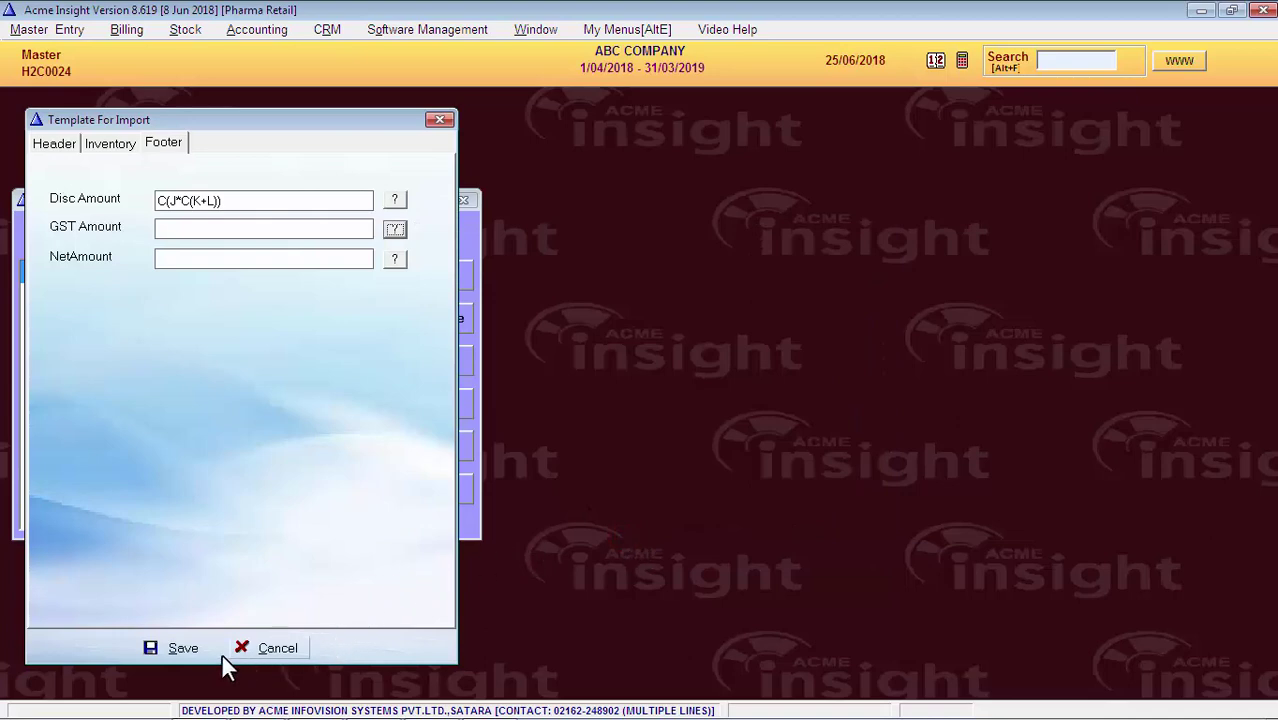
# Save the import template under the name XYZ COMPANY and move the template list window toward the middle of the workspace
pyautogui.click(172, 650)
pyautogui.write('XYZ COMP')
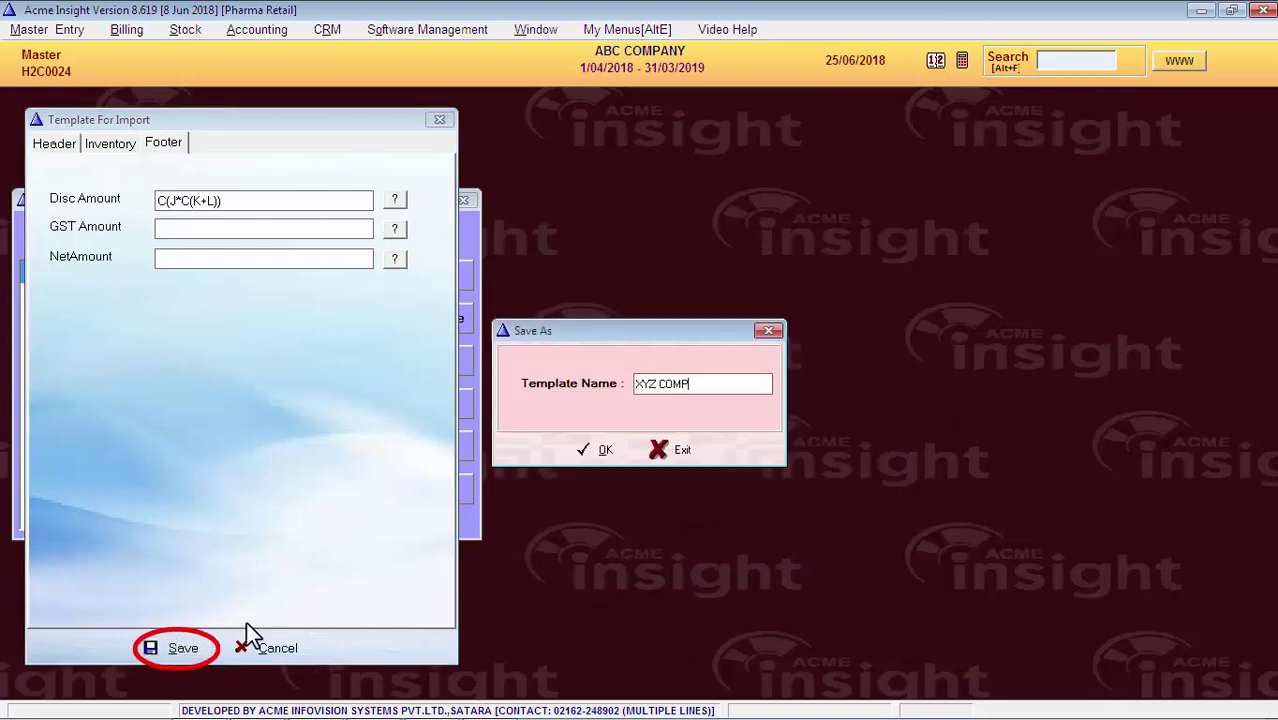
pyautogui.write('ANY')
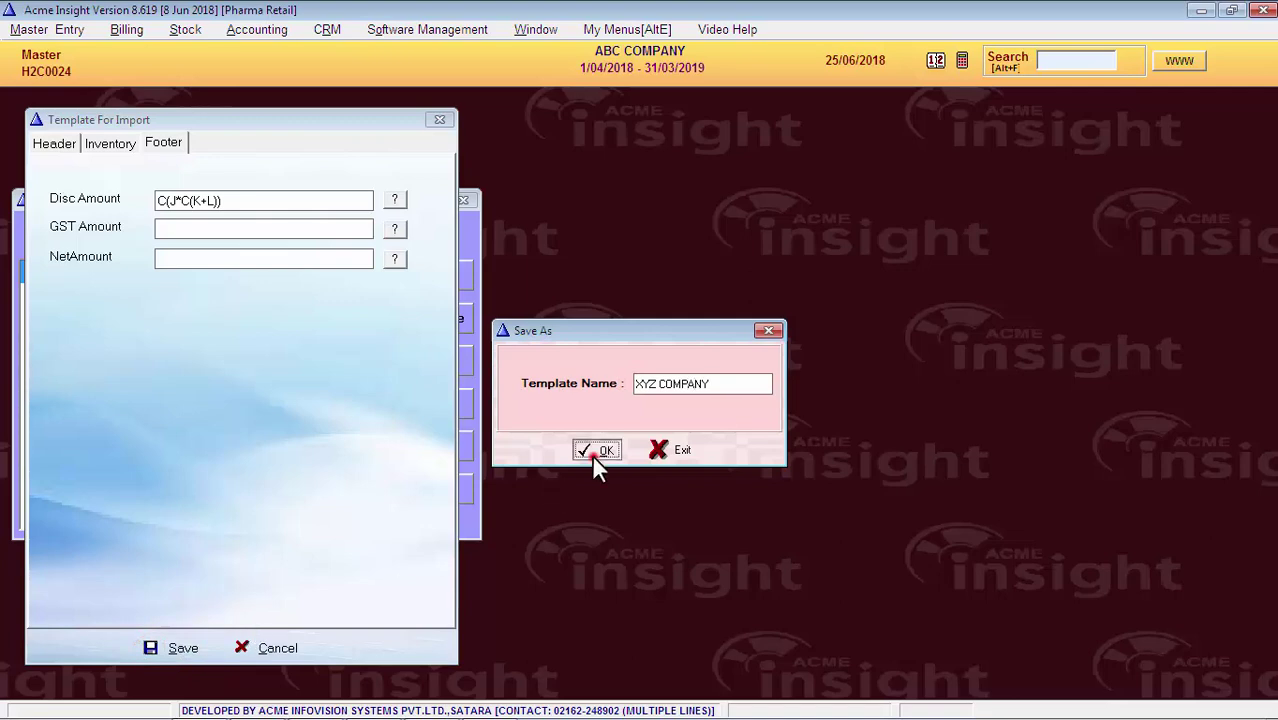
pyautogui.click(596, 451)
pyautogui.moveTo(193, 204); pyautogui.dragTo(523, 184)
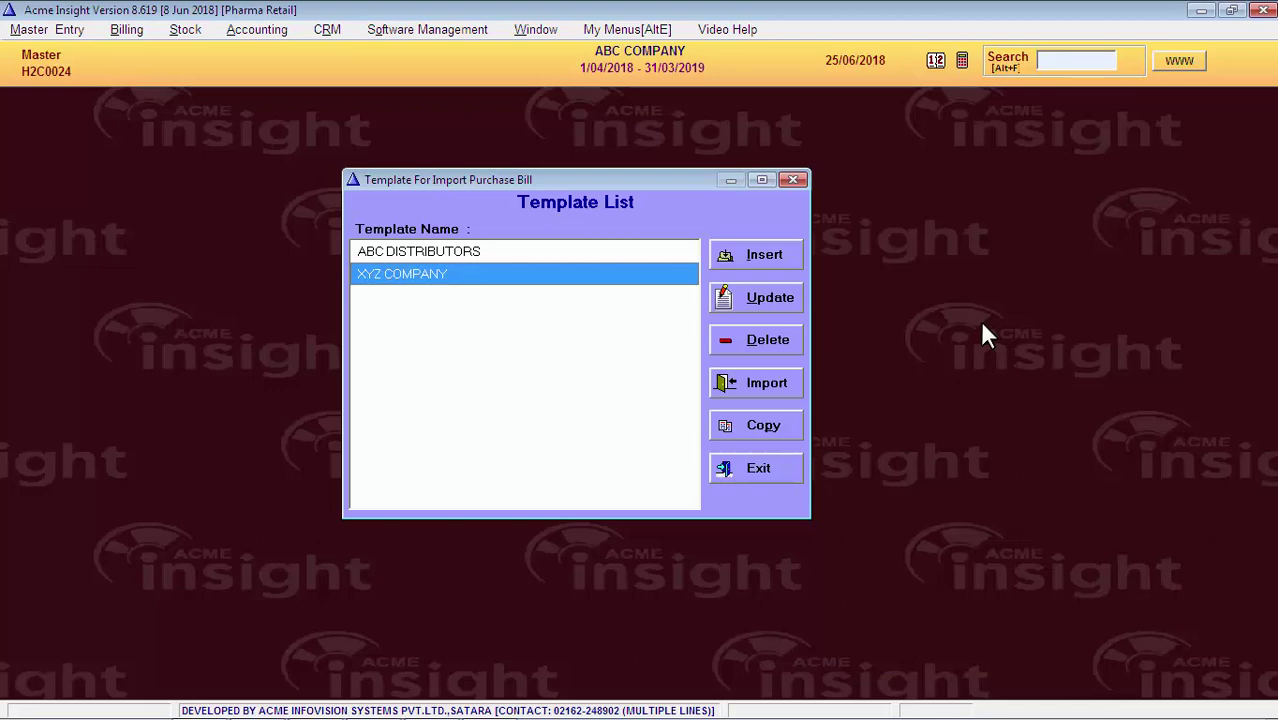
# Start an import with the XYZ COMPANY template and open the desktop file XYZ COMPANY-2326 as its source
pyautogui.click(579, 251)
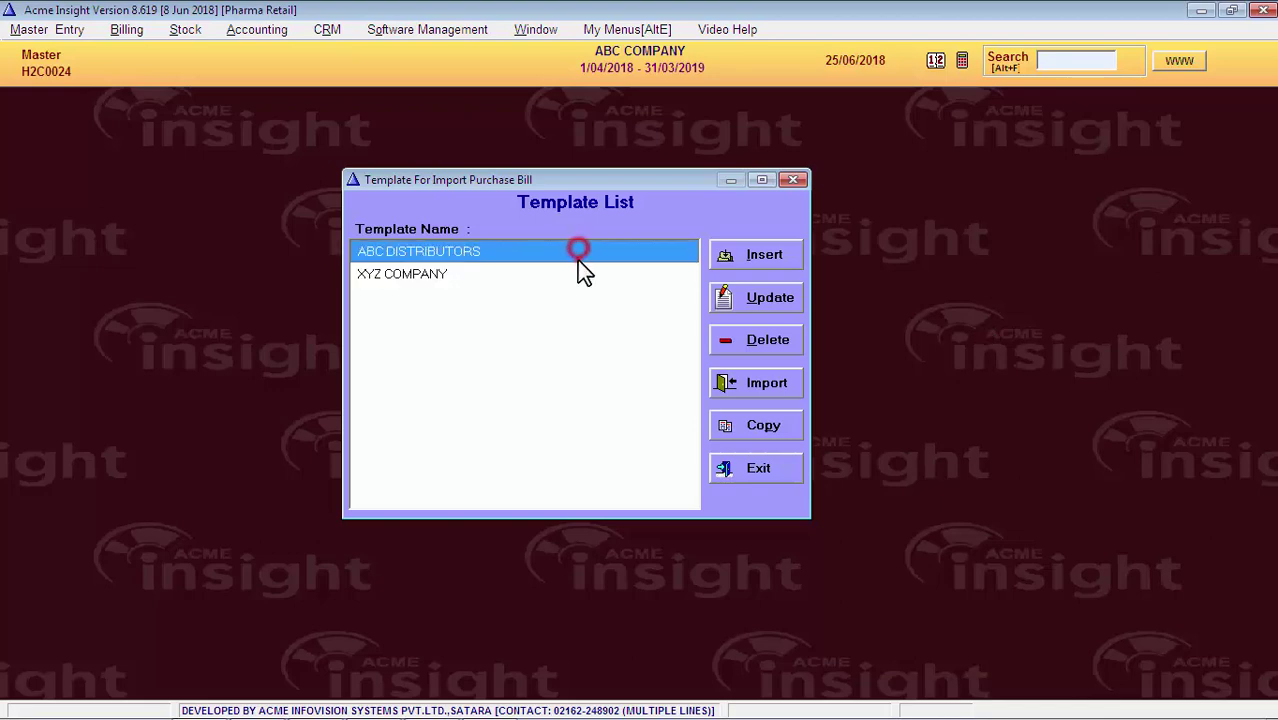
pyautogui.click(589, 272)
pyautogui.click(756, 392)
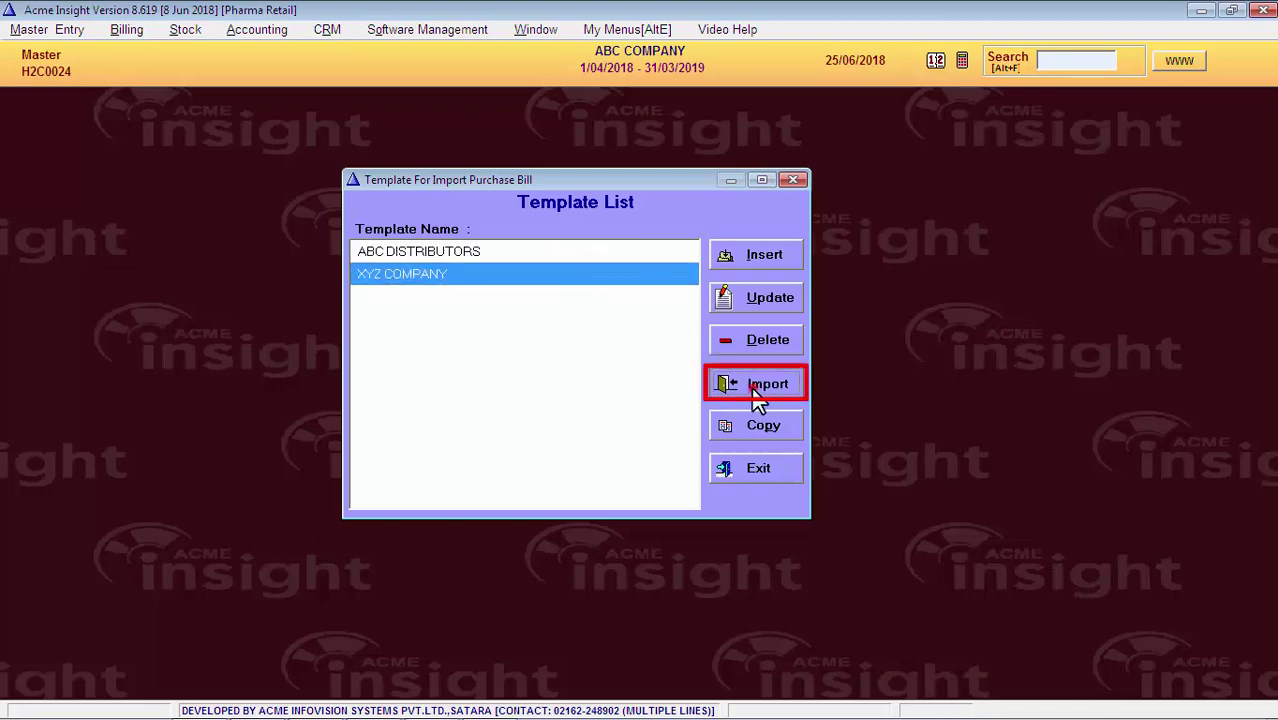
pyautogui.click(341, 371)
pyautogui.scroll(-5, 341, 366)
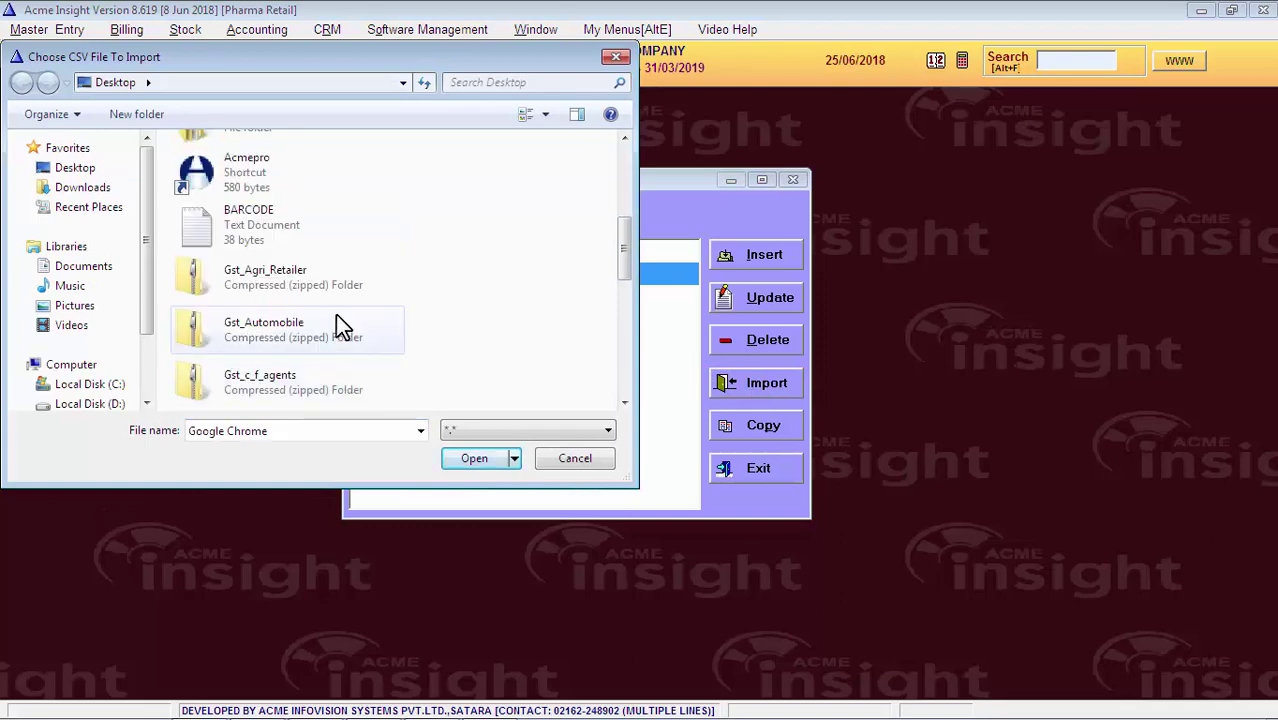
pyautogui.scroll(-3, 340, 322)
pyautogui.click(326, 382)
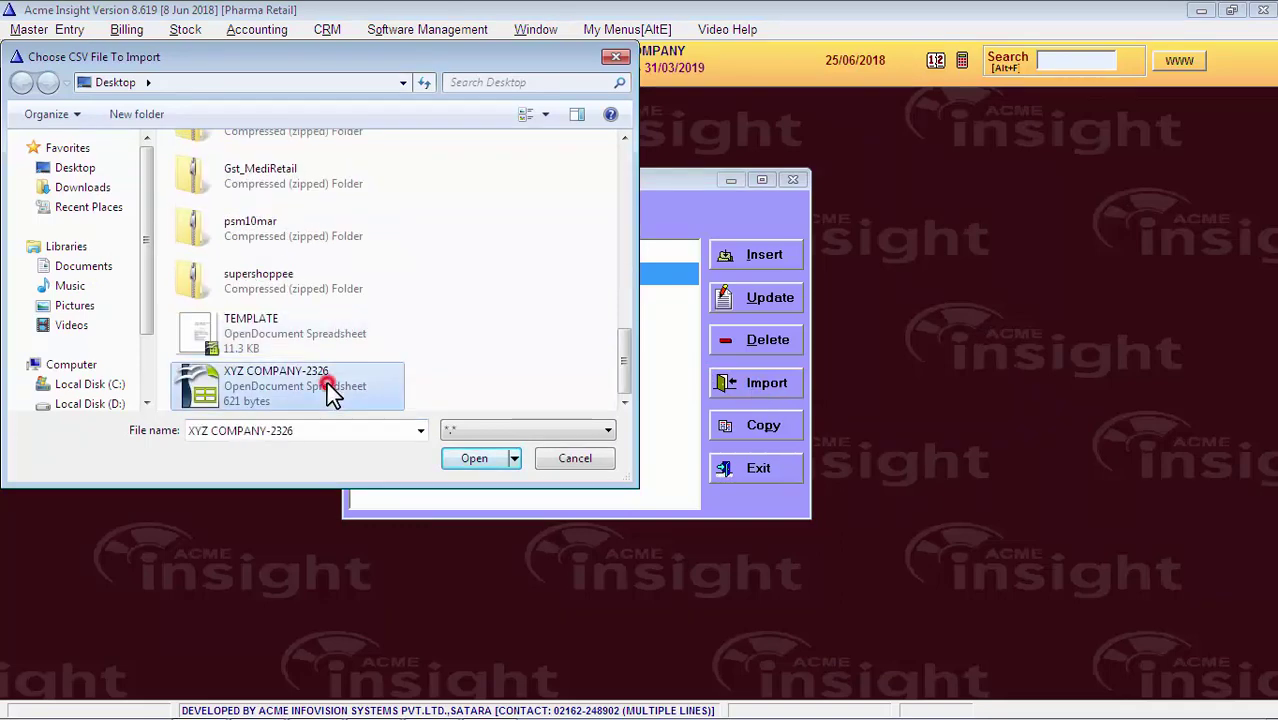
pyautogui.click(490, 460)
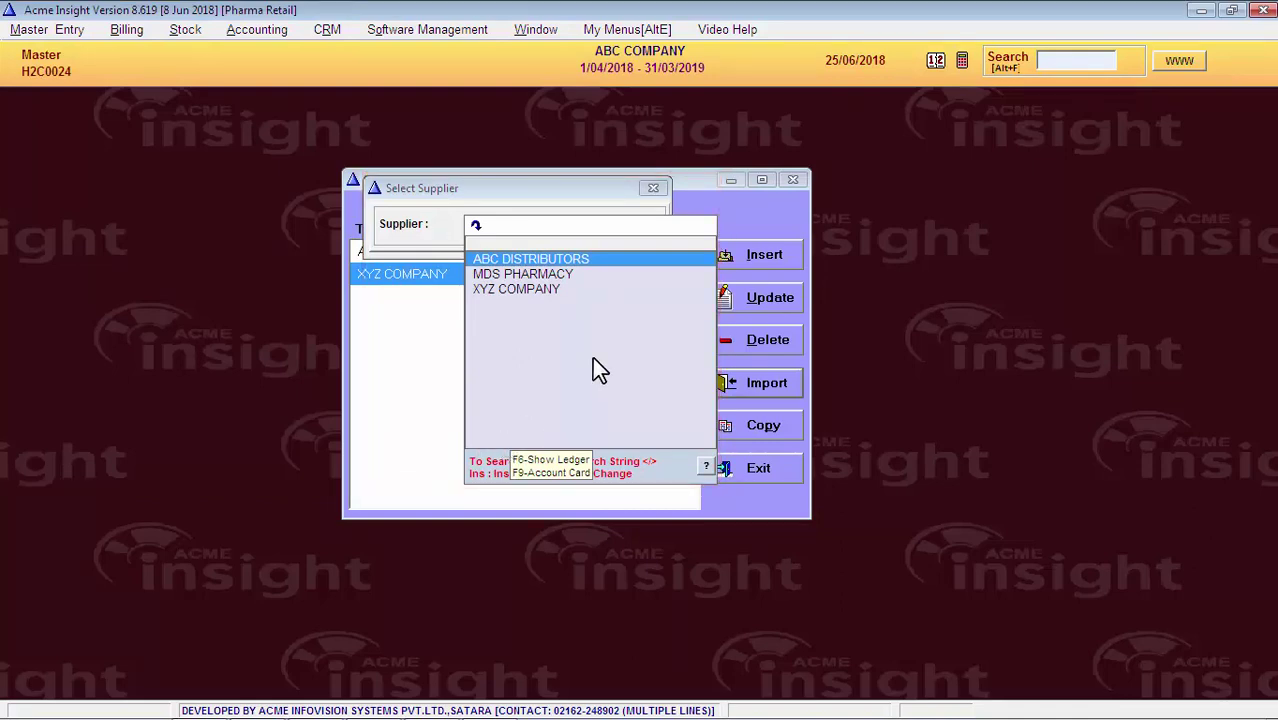
# Choose XYZ COMPANY as the supplier, review the bill preview, and exit it without importing
pyautogui.click(565, 272)
pyautogui.click(562, 288)
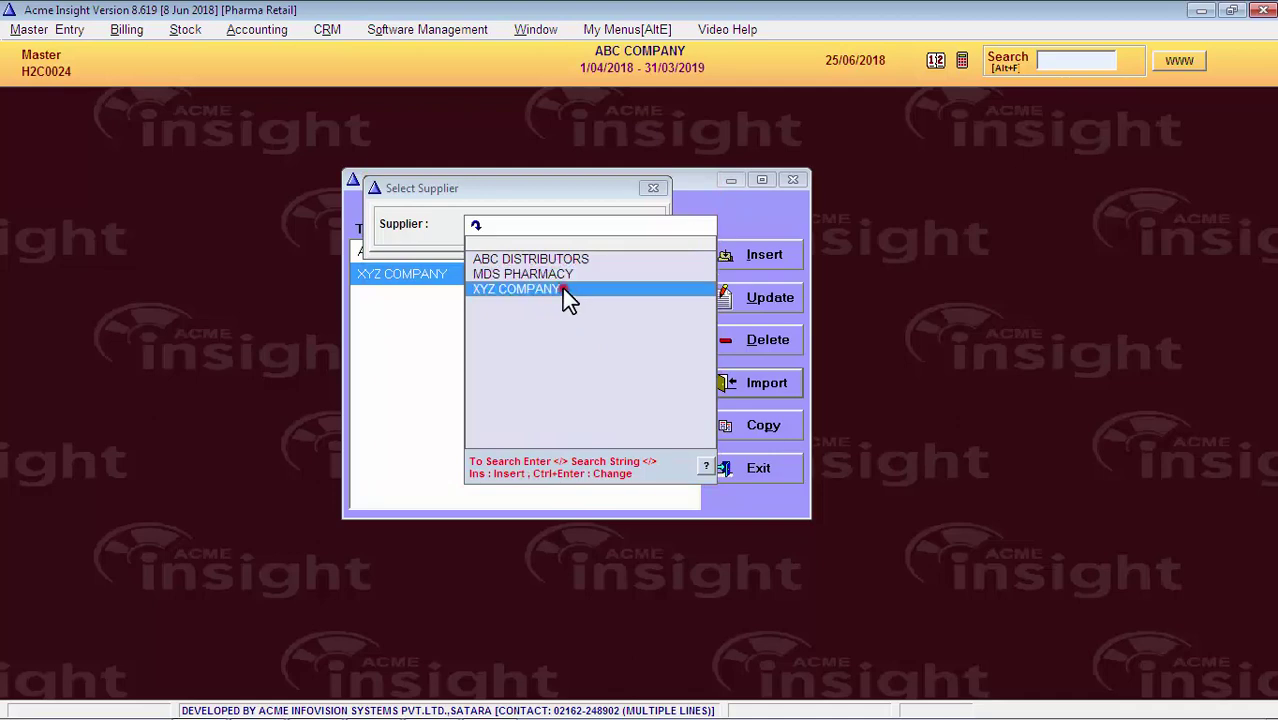
pyautogui.press('Return')
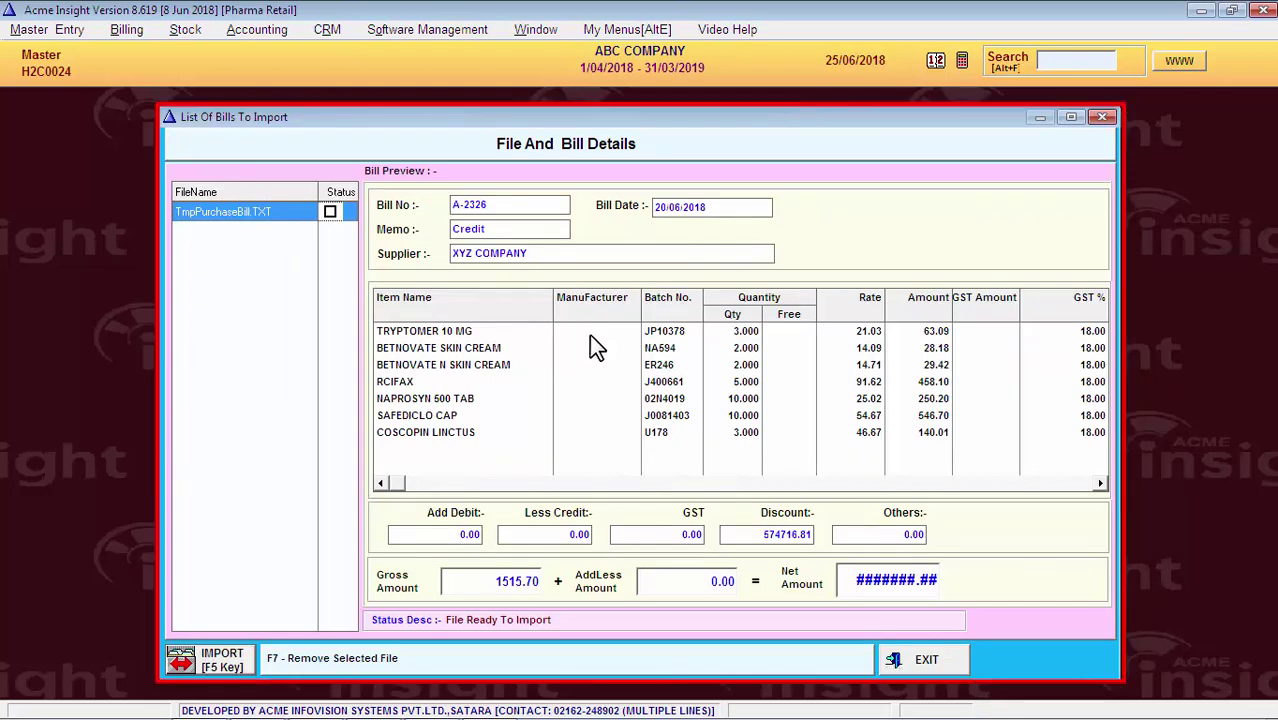
pyautogui.click(914, 659)
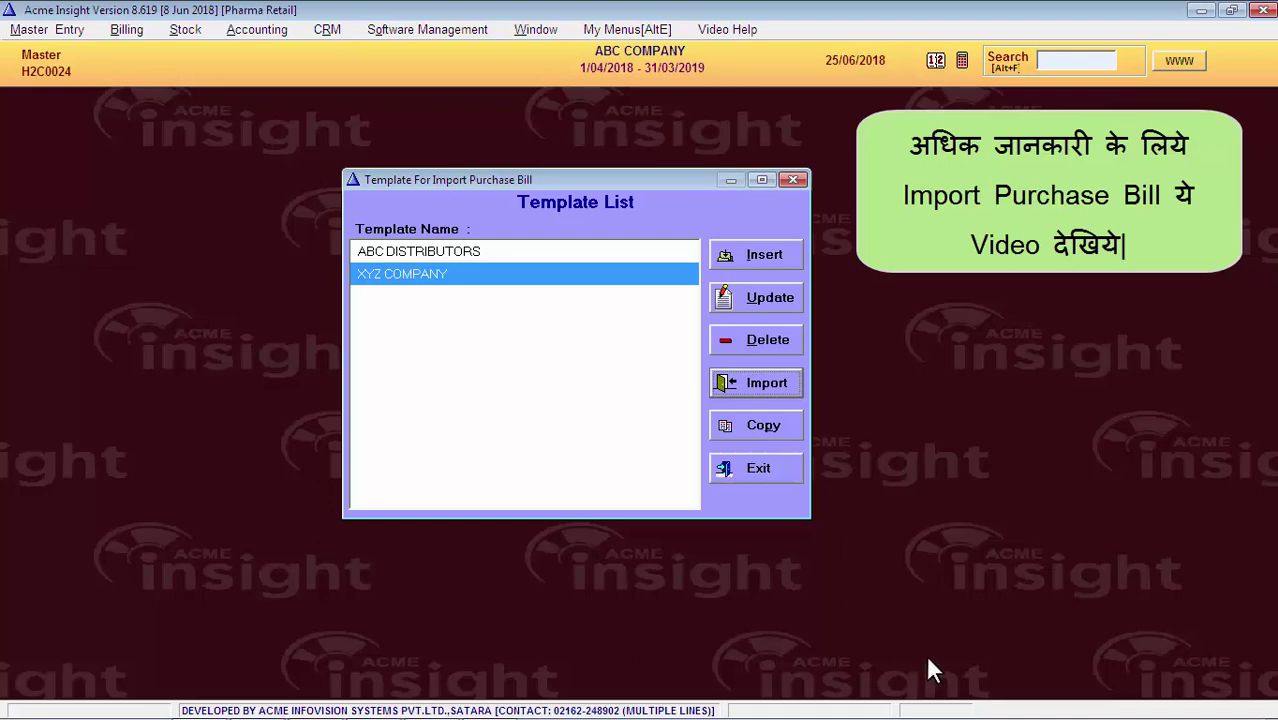
# Update the ABC DISTRIBUTORS template by setting its inventory Starting Row to 3, and save it
pyautogui.press('Up')
pyautogui.click(767, 310)
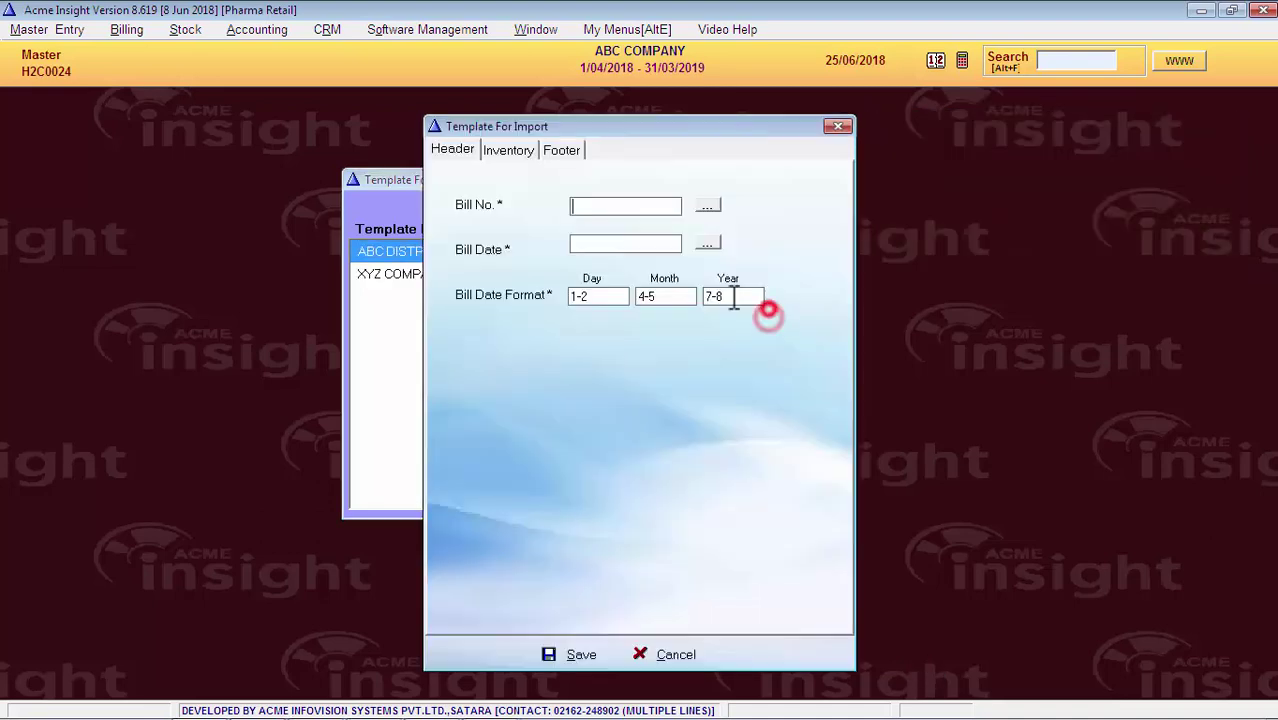
pyautogui.click(508, 149)
pyautogui.write('3')
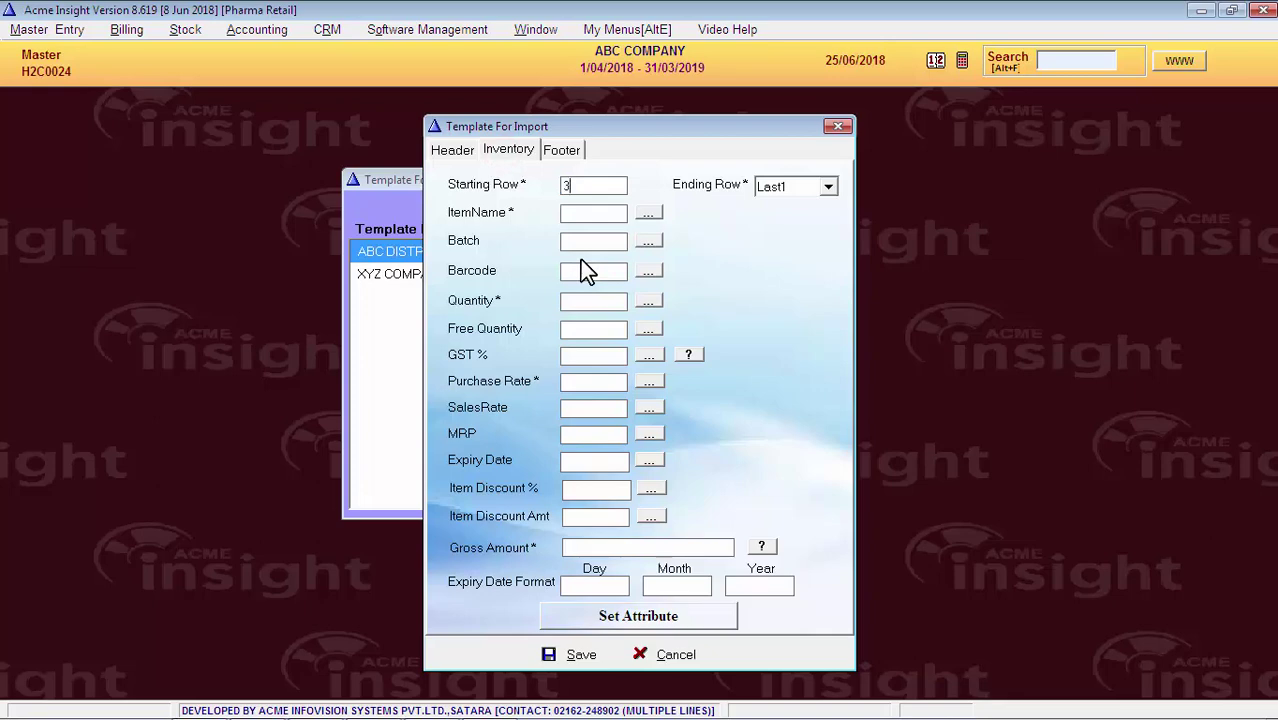
pyautogui.click(583, 650)
pyautogui.click(600, 452)
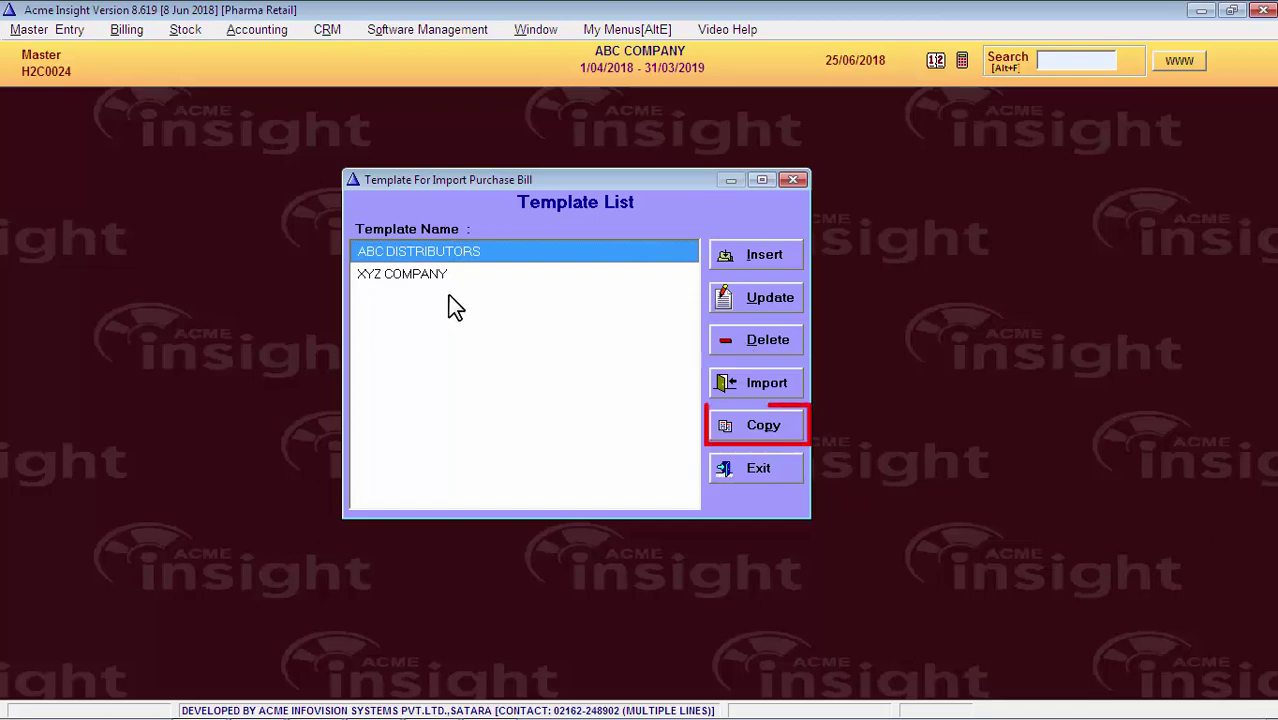
# Copy the ABC DISTRIBUTORS template to a new template named PQR PHARMACY
pyautogui.click(455, 258)
pyautogui.click(746, 430)
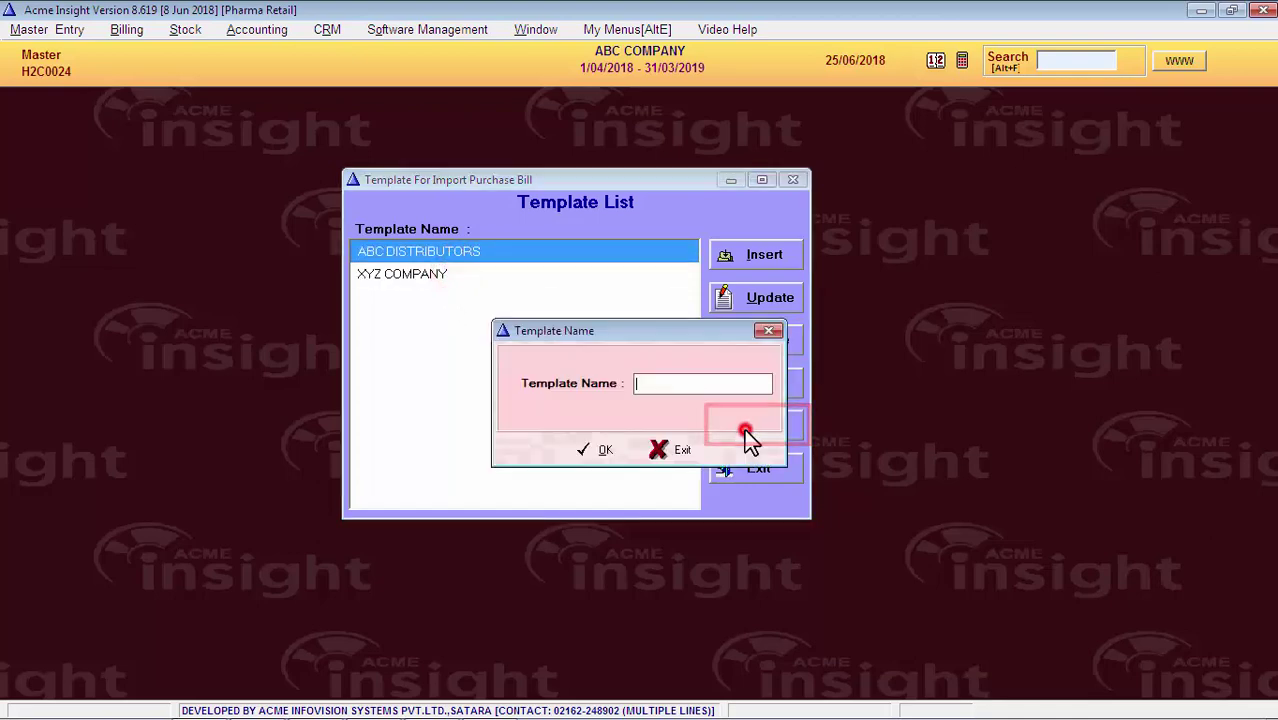
pyautogui.write('PDF PHARMACY')
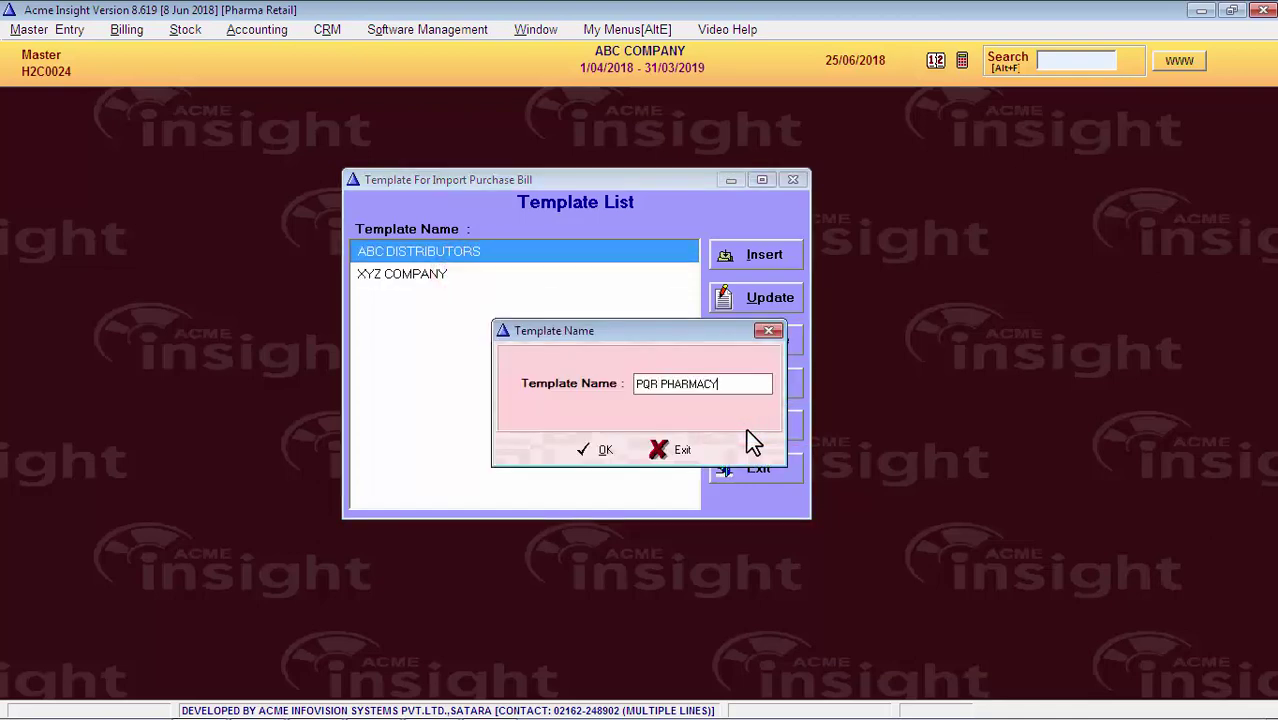
pyautogui.click(610, 449)
pyautogui.click(650, 404)
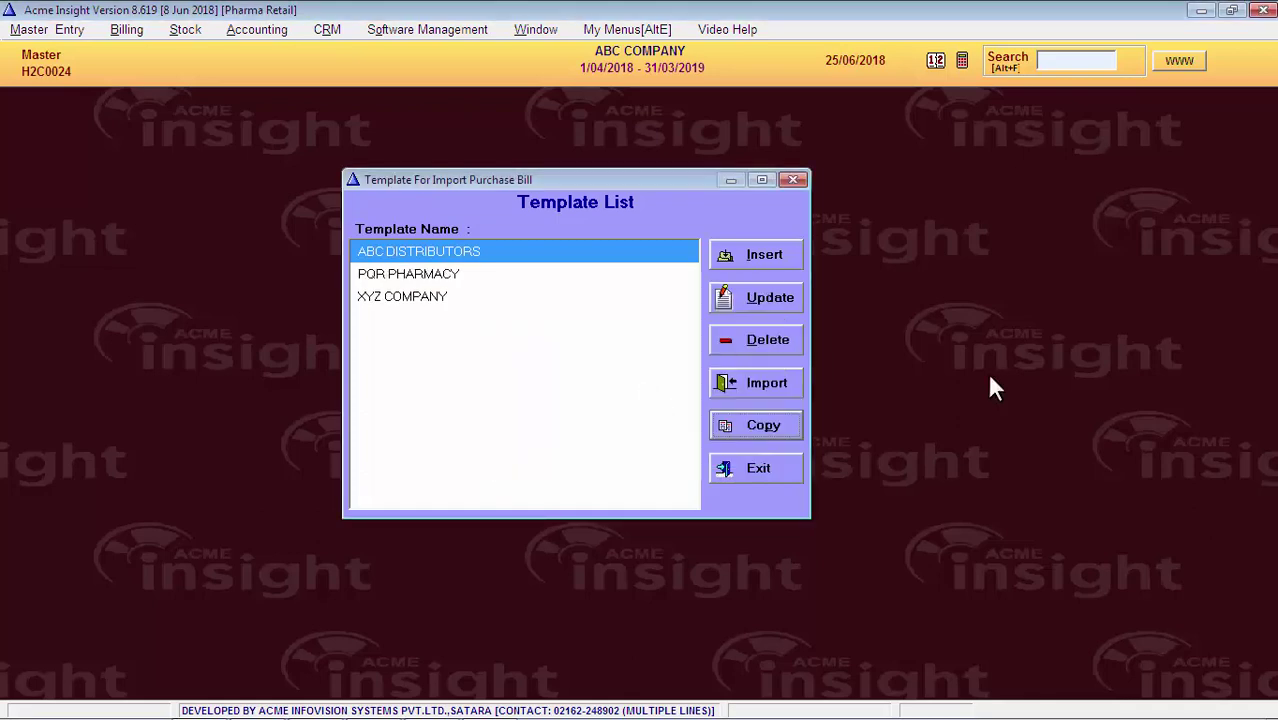